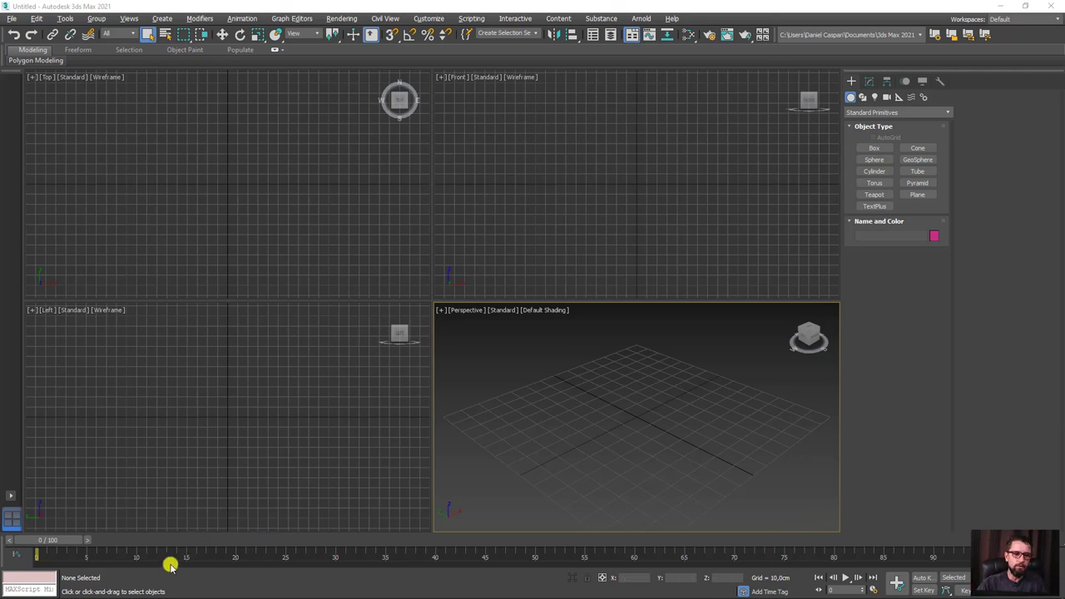
Bring the reference photo forward, centre it over 3ds Max, and mark a panel edge
{"action": "left_click", "coordinate": [146, 590]}
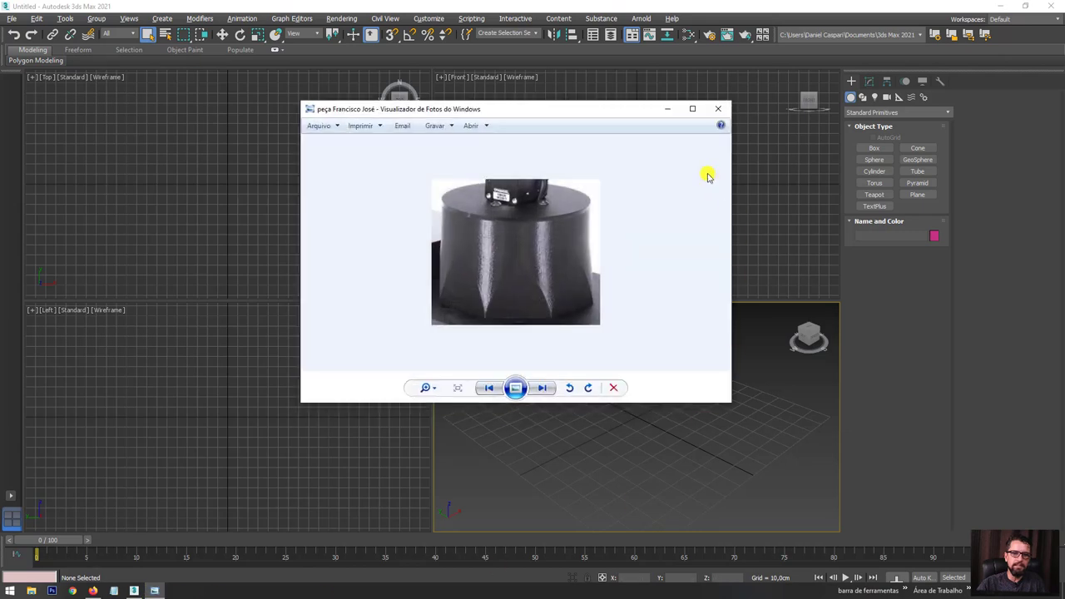
{"action": "left_click_drag", "start_coordinate": [566, 112], "coordinate": [596, 120]}
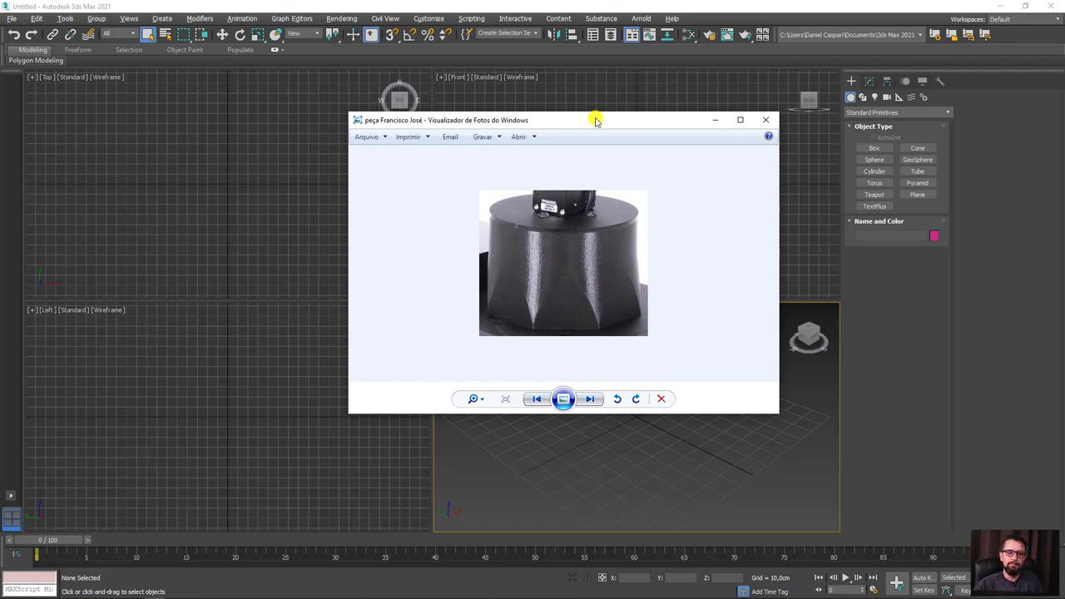
{"action": "mouse_move", "coordinate": [533, 328]}
{"action": "left_mouse_down"}
{"action": "mouse_move", "coordinate": [569, 288]}
{"action": "mouse_move", "coordinate": [601, 321]}
{"action": "left_mouse_up"}
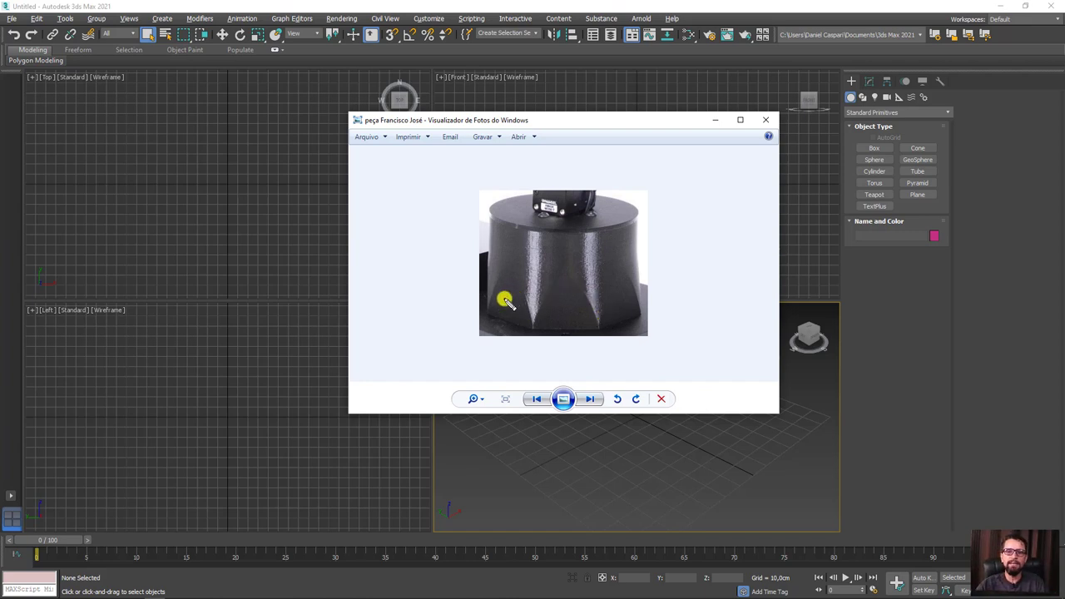
Mark the arched panel edges on the photo in green, then move the viewer left
{"action": "left_click_drag", "start_coordinate": [565, 307], "coordinate": [622, 293]}
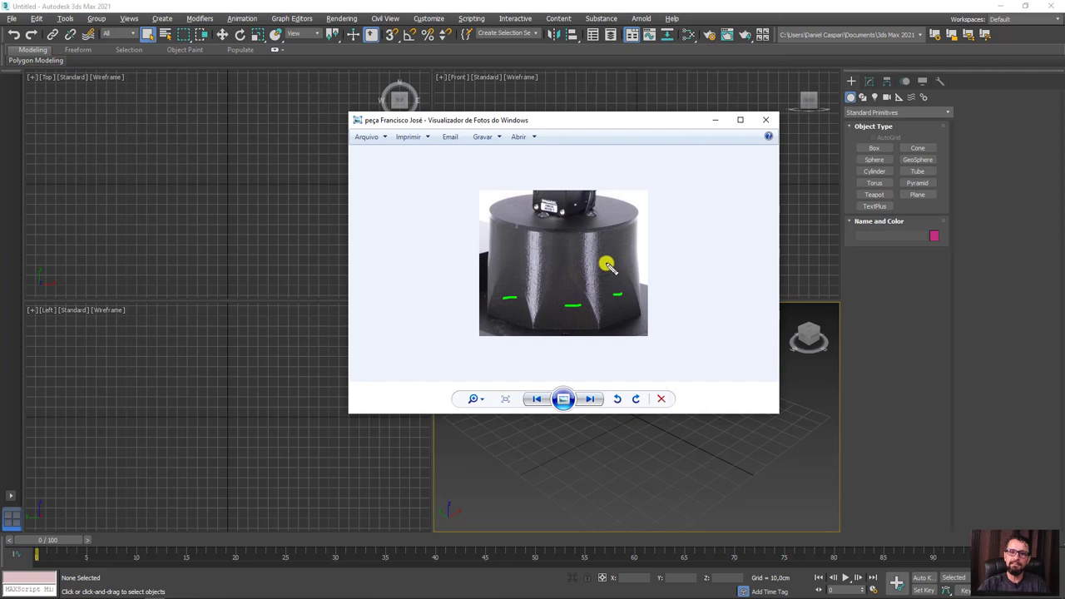
{"action": "mouse_move", "coordinate": [604, 265]}
{"action": "left_mouse_down"}
{"action": "mouse_move", "coordinate": [617, 270]}
{"action": "mouse_move", "coordinate": [517, 260]}
{"action": "mouse_move", "coordinate": [488, 290]}
{"action": "left_mouse_up"}
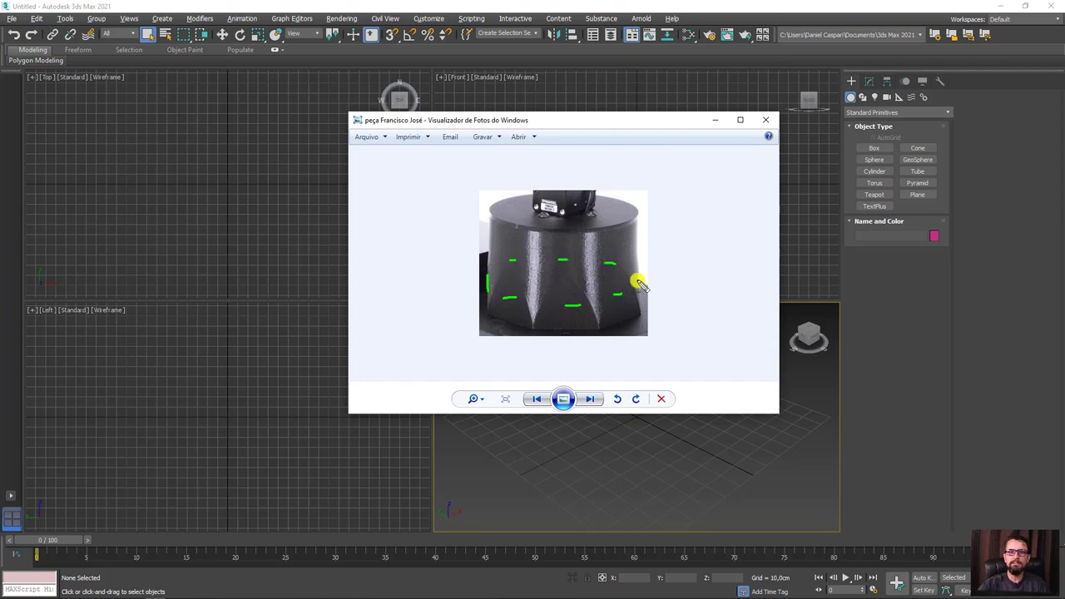
{"action": "left_click_drag", "start_coordinate": [638, 278], "coordinate": [639, 298]}
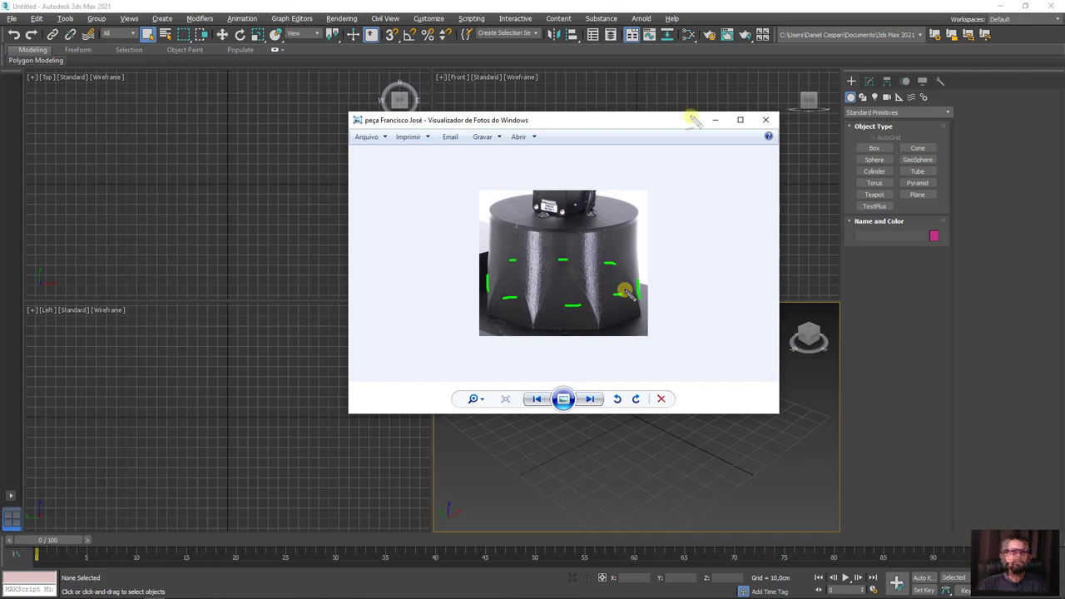
{"action": "left_click_drag", "start_coordinate": [704, 121], "coordinate": [371, 163]}
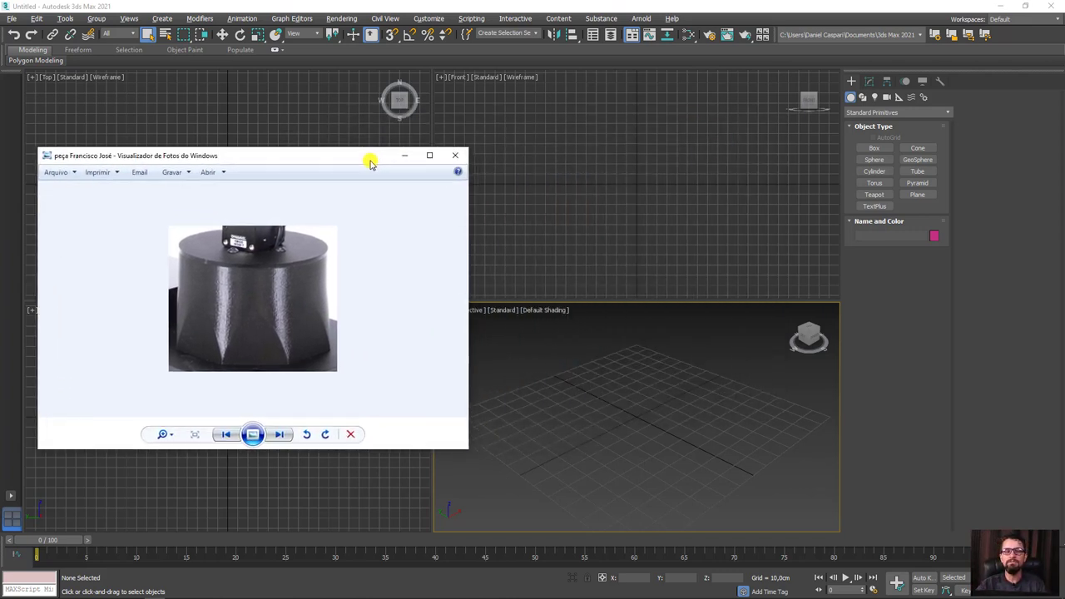
Draw a cylinder about 31.7 cm radius and 44.4 cm tall, with edged faces shown
{"action": "left_click", "coordinate": [624, 396]}
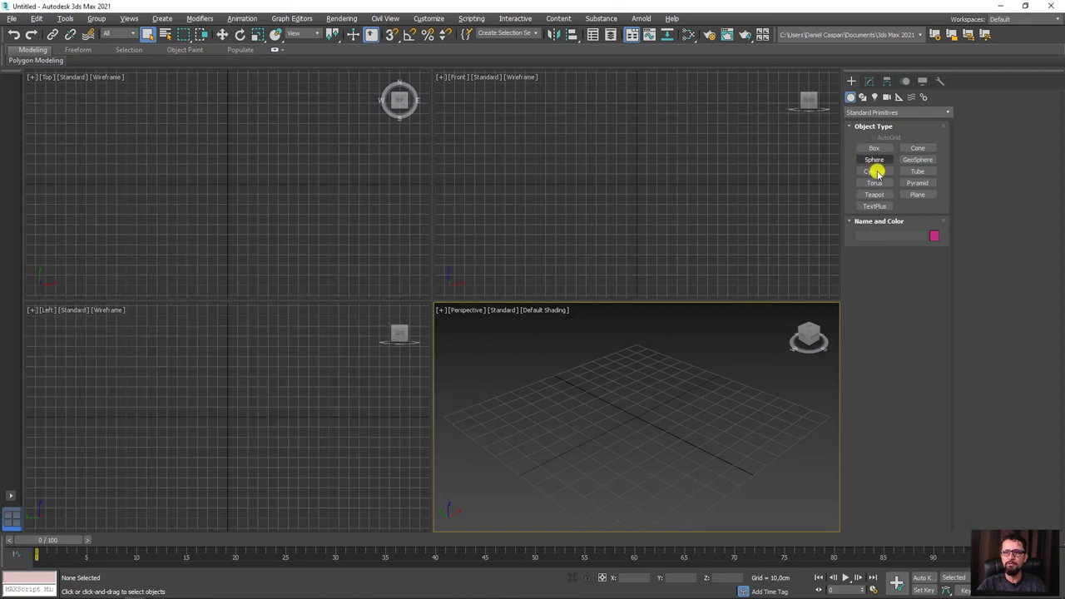
{"action": "left_click", "coordinate": [877, 172]}
{"action": "left_click_drag", "start_coordinate": [632, 418], "coordinate": [682, 437]}
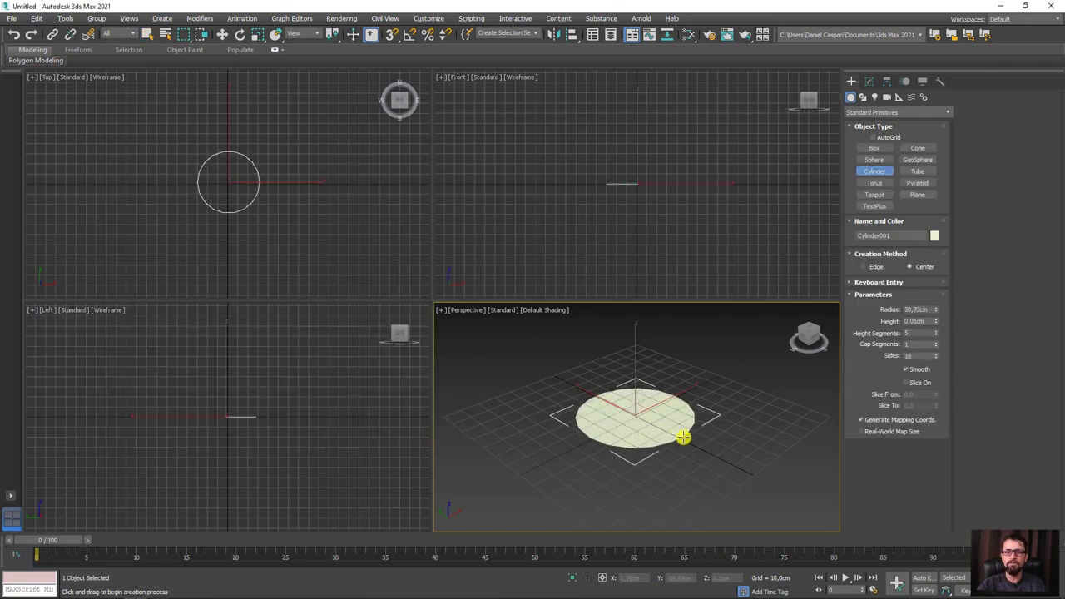
{"action": "left_click", "coordinate": [679, 339]}
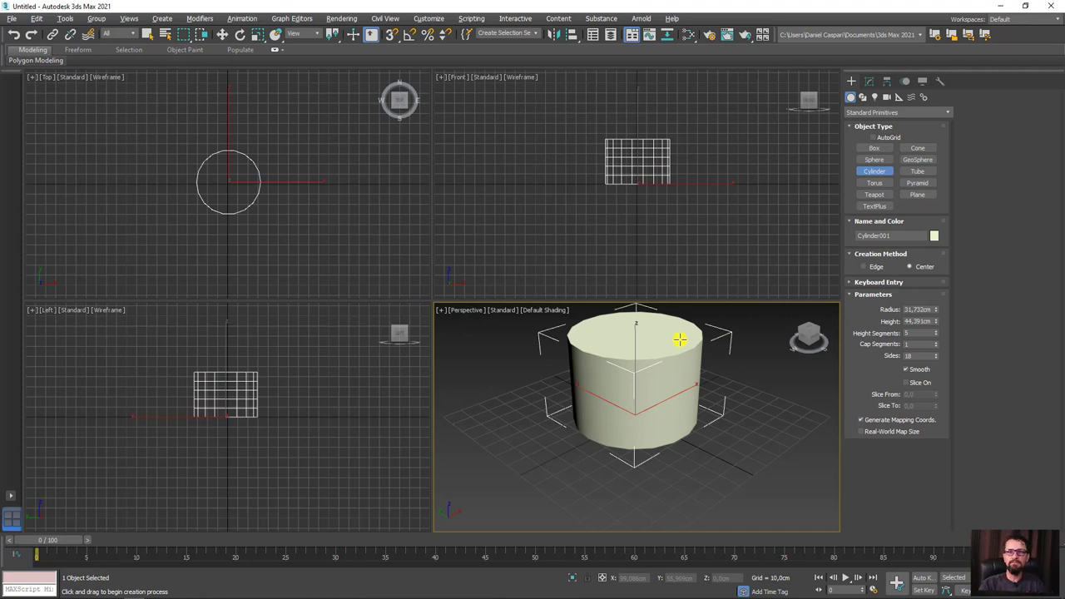
{"action": "key", "text": "F4"}
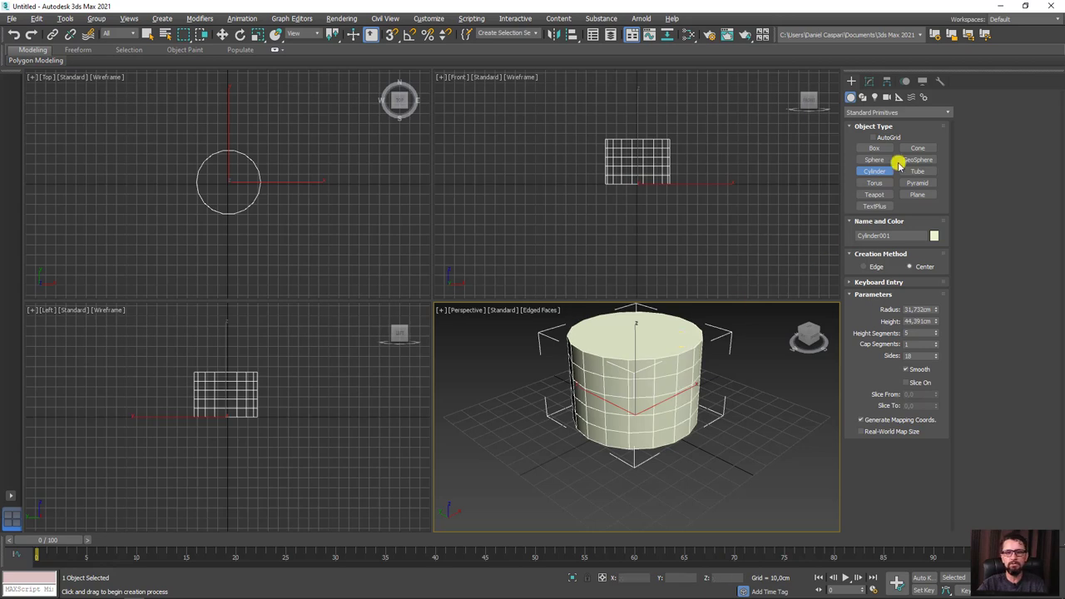
Change the cylinder's object colour to blue
{"action": "left_click", "coordinate": [934, 236]}
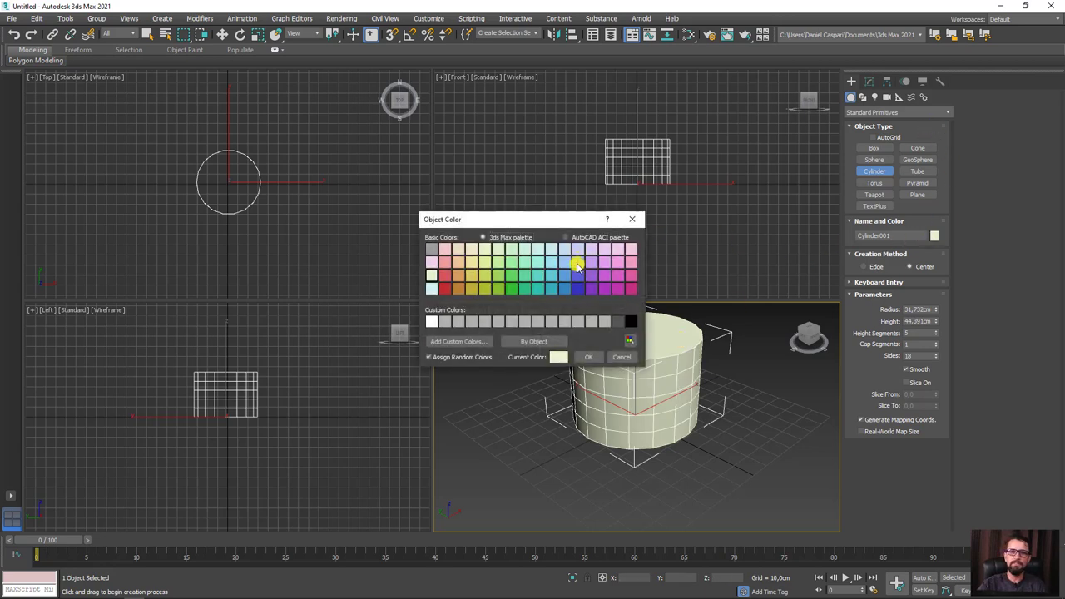
{"action": "left_click", "coordinate": [580, 290]}
{"action": "left_click", "coordinate": [587, 353]}
{"action": "middle_click_drag", "start_coordinate": [680, 425], "coordinate": [702, 440]}
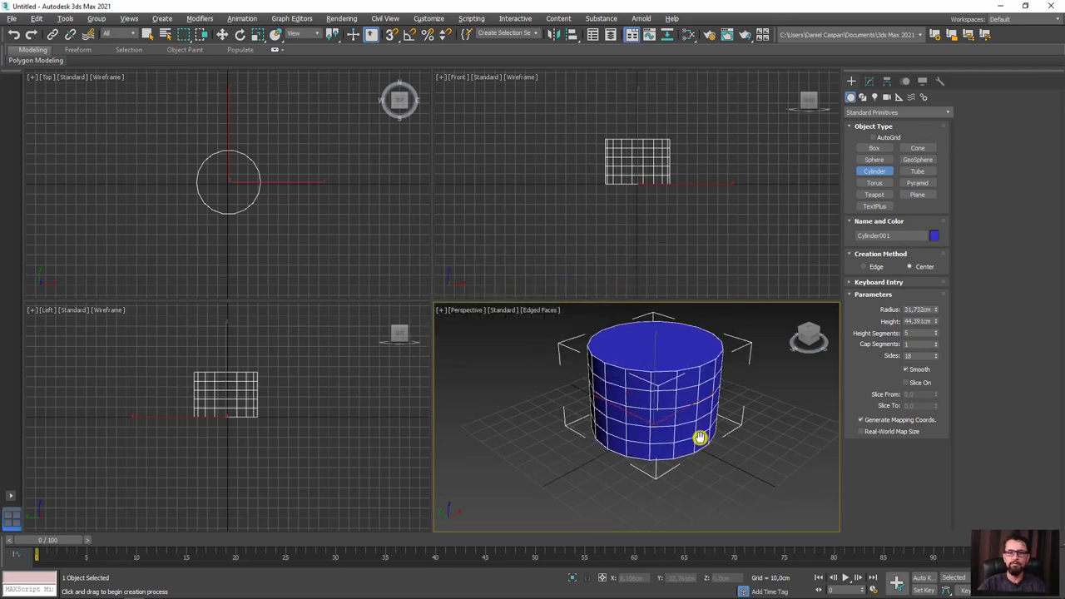
{"action": "middle_click_drag", "start_coordinate": [740, 402], "coordinate": [732, 416], "text": "alt"}
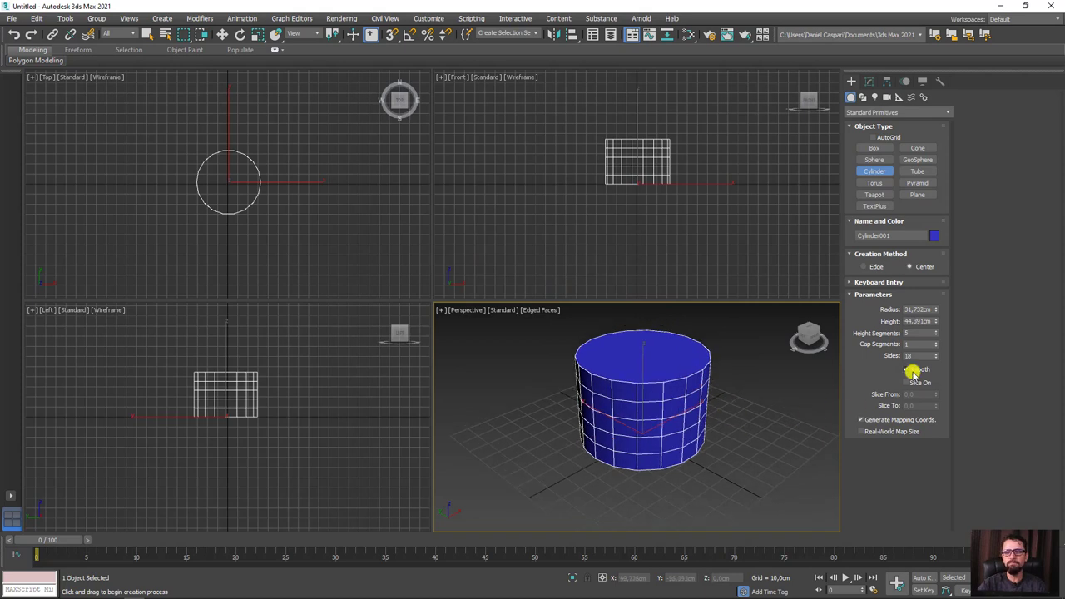
Set the cylinder to 8 sides and 1 height segment
{"action": "double_click", "coordinate": [917, 356]}
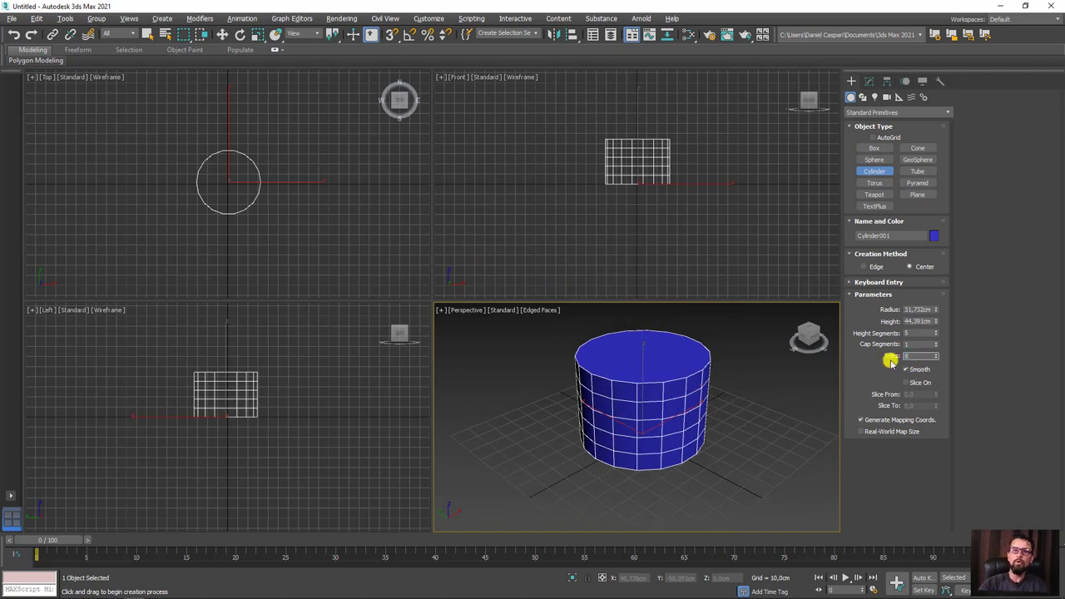
{"action": "key", "text": "Return"}
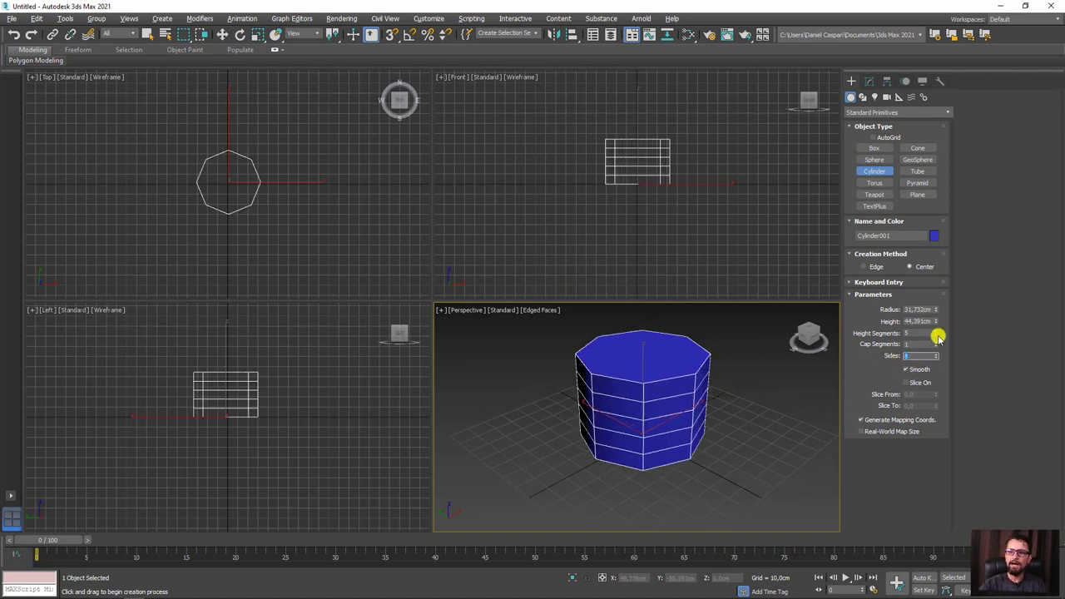
{"action": "right_click", "coordinate": [935, 333]}
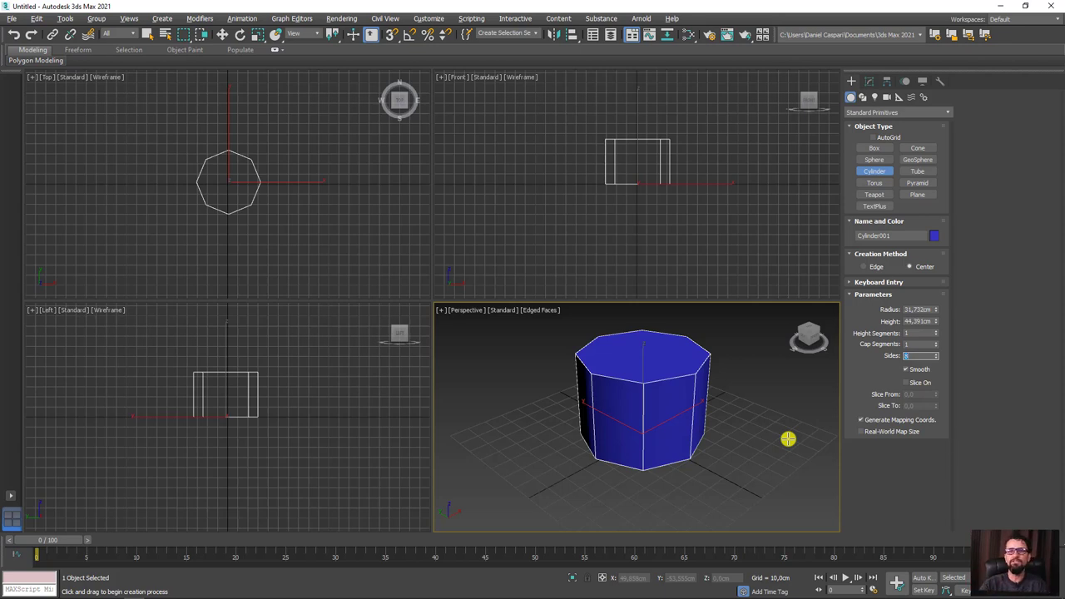
{"action": "mouse_move", "coordinate": [745, 447]}
{"action": "middle_mouse_down"}
{"action": "mouse_move", "coordinate": [721, 457]}
{"action": "mouse_move", "coordinate": [711, 433]}
{"action": "middle_mouse_up"}
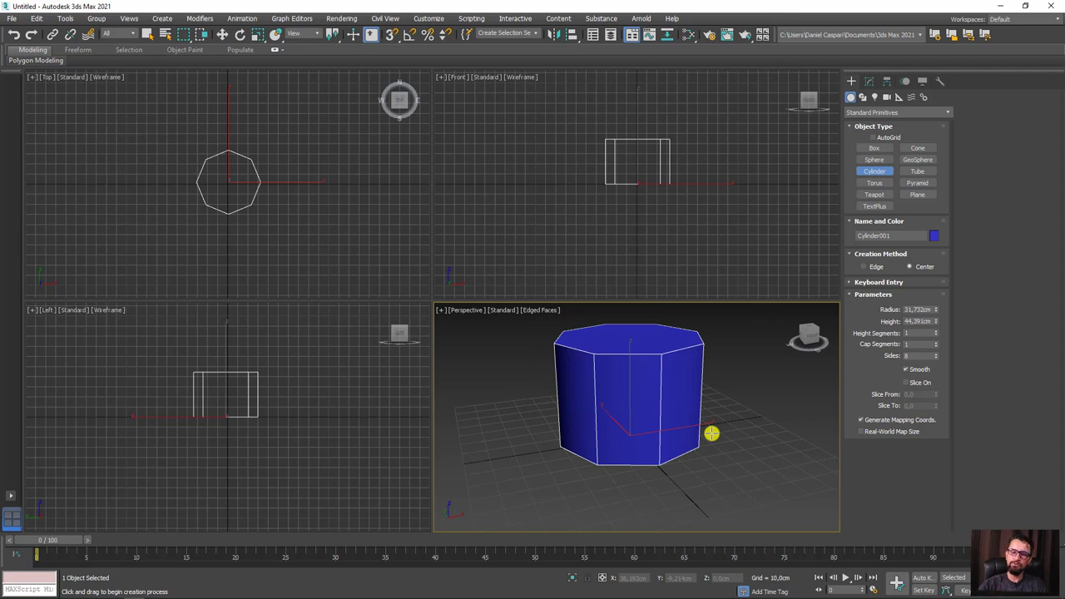
{"action": "middle_click_drag", "start_coordinate": [713, 430], "coordinate": [692, 399], "text": "alt"}
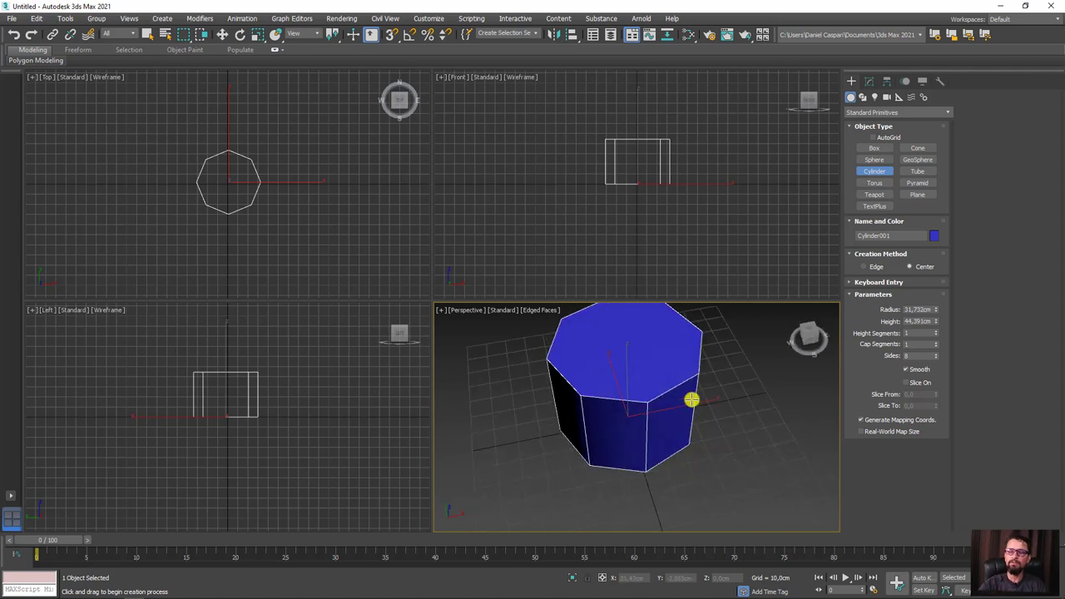
Draw a purple box about 32.5 × 21.1 cm in the Front viewport
{"action": "left_click", "coordinate": [873, 148]}
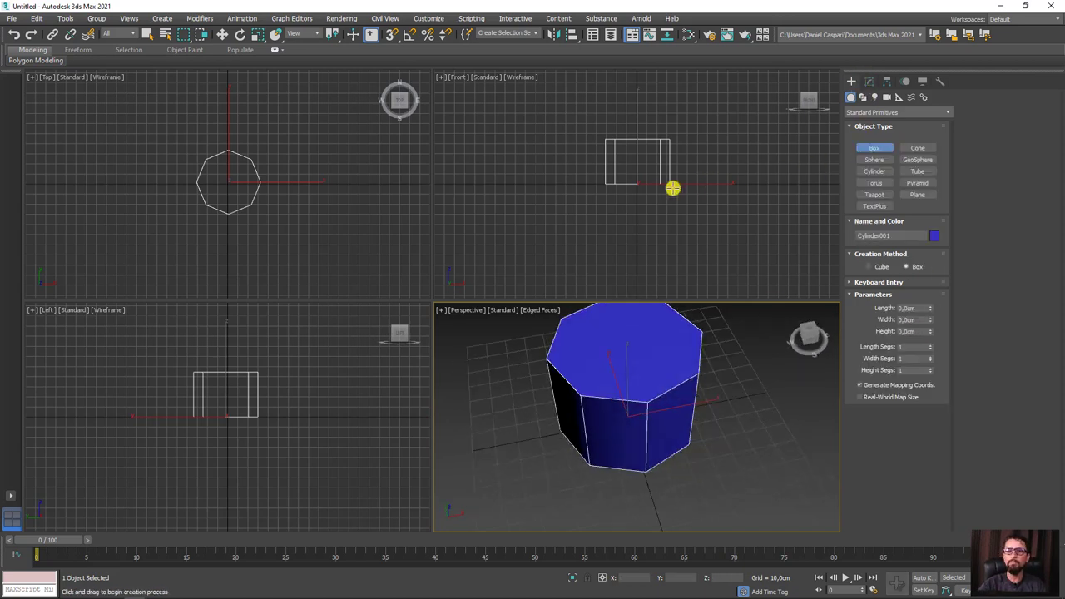
{"action": "scroll", "coordinate": [652, 182], "scroll_direction": "up", "scroll_amount": 2}
{"action": "scroll", "coordinate": [652, 181], "scroll_direction": "up", "scroll_amount": 2}
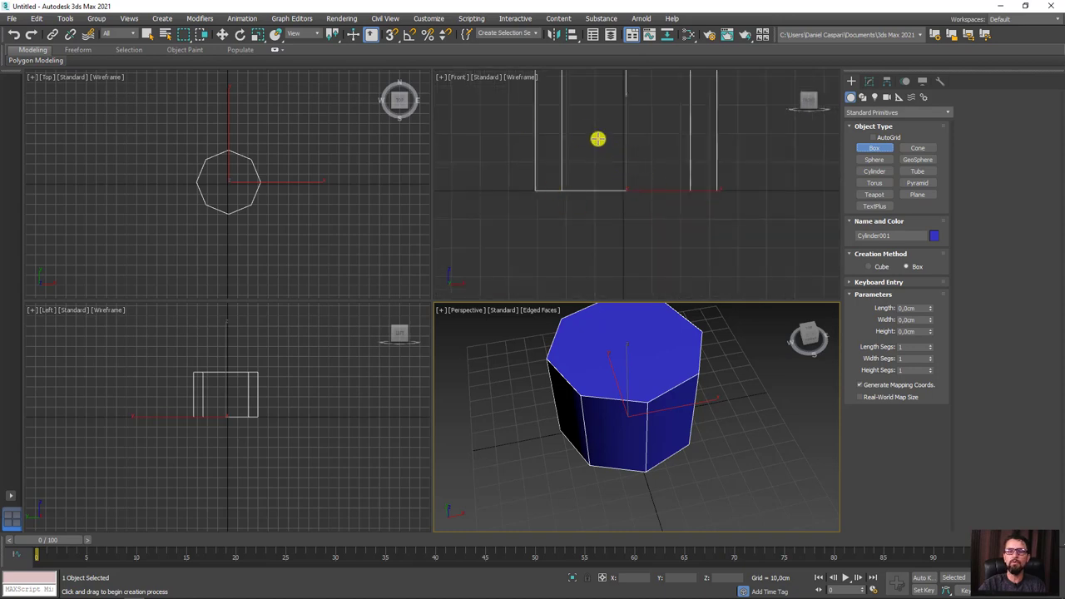
{"action": "left_click_drag", "start_coordinate": [596, 142], "coordinate": [656, 234]}
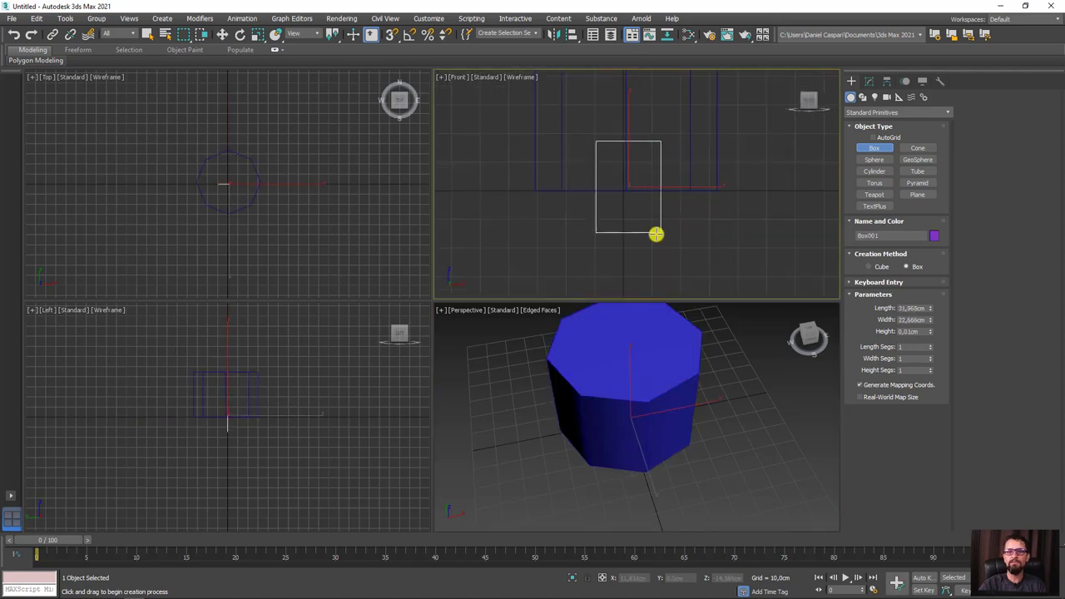
{"action": "left_click", "coordinate": [666, 145]}
{"action": "right_click", "coordinate": [730, 353]}
{"action": "scroll", "coordinate": [730, 352], "scroll_direction": "down", "scroll_amount": 4}
Move the box beside the cylinder along Y and set its Height to 14.437 cm
{"action": "key", "text": "w"}
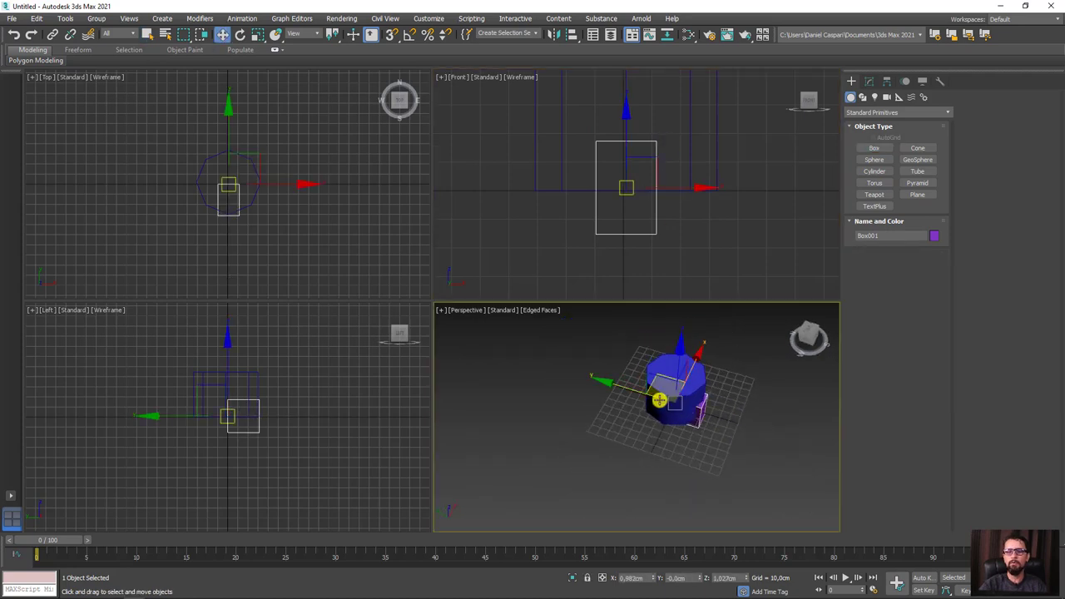
{"action": "left_click_drag", "start_coordinate": [630, 391], "coordinate": [709, 428]}
{"action": "scroll", "coordinate": [752, 423], "scroll_direction": "up", "scroll_amount": 2}
{"action": "scroll", "coordinate": [751, 419], "scroll_direction": "up", "scroll_amount": 2}
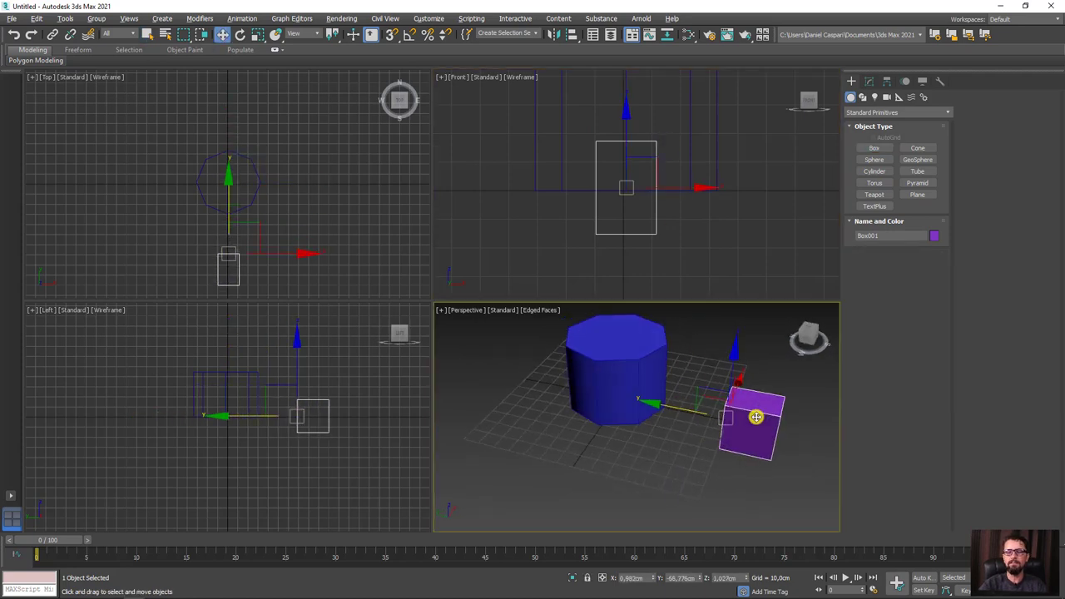
{"action": "left_click", "coordinate": [868, 81]}
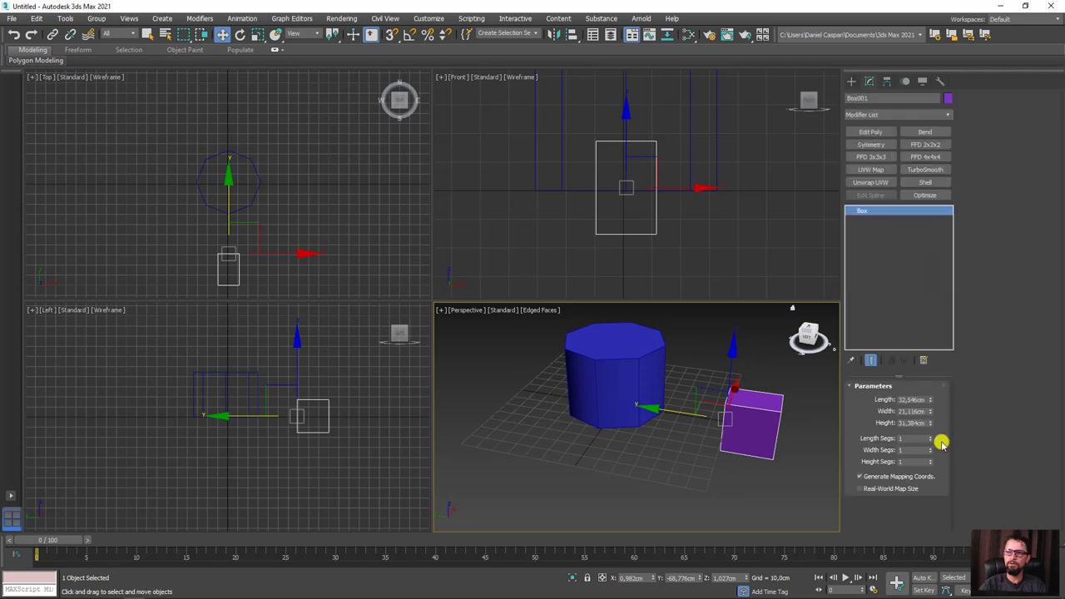
{"action": "left_click_drag", "start_coordinate": [929, 423], "coordinate": [929, 448]}
{"action": "middle_click_drag", "start_coordinate": [719, 468], "coordinate": [671, 452], "text": "alt"}
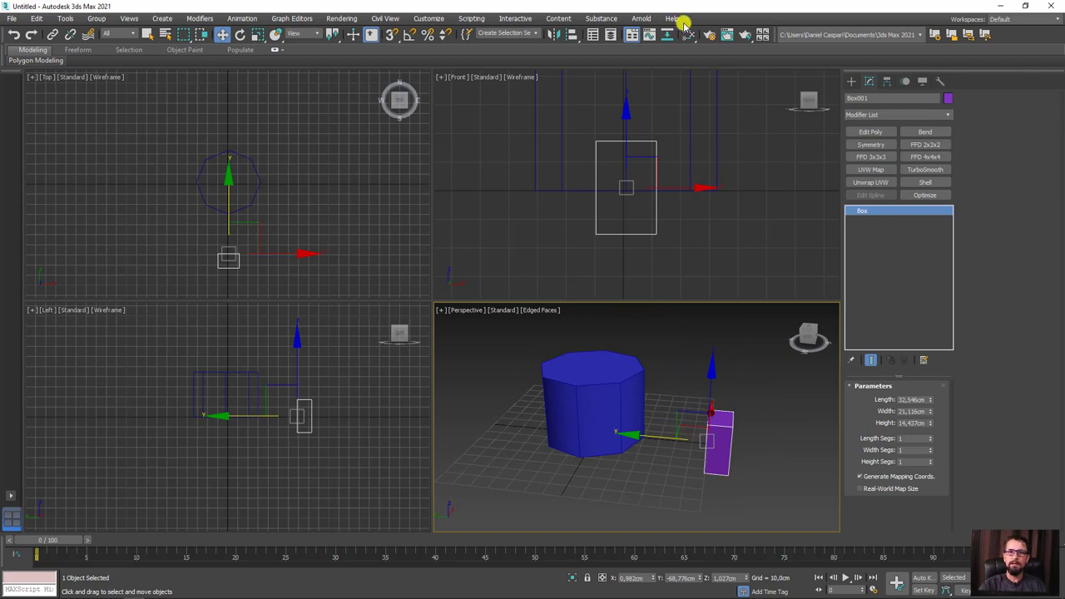
Align Box001 to Cylinder001 on X, Y and Z, pivot point to pivot point
{"action": "left_click", "coordinate": [573, 35]}
{"action": "left_click", "coordinate": [610, 407]}
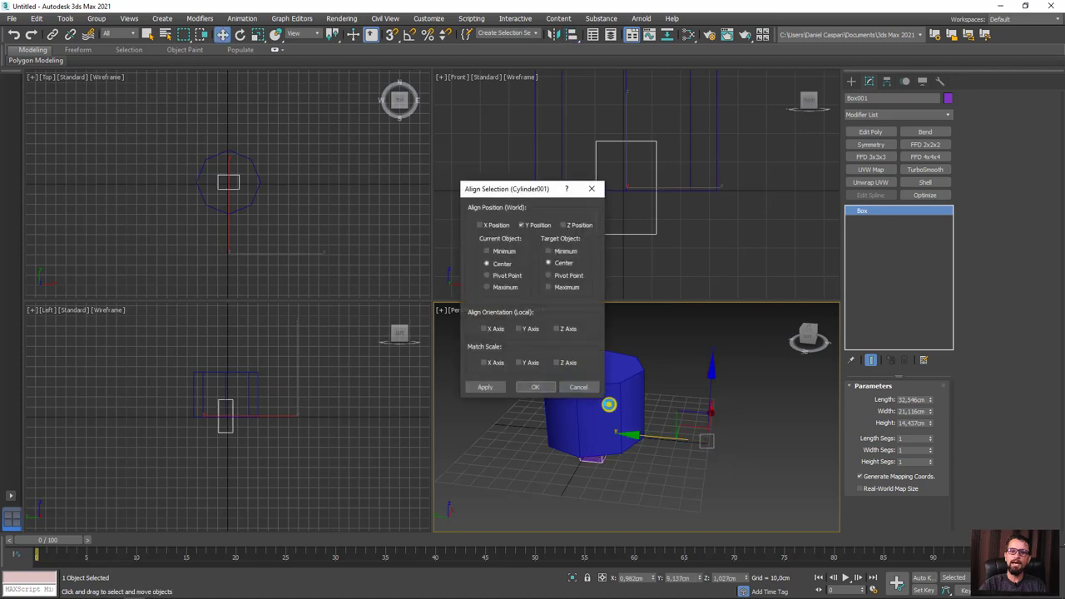
{"action": "left_click", "coordinate": [489, 225]}
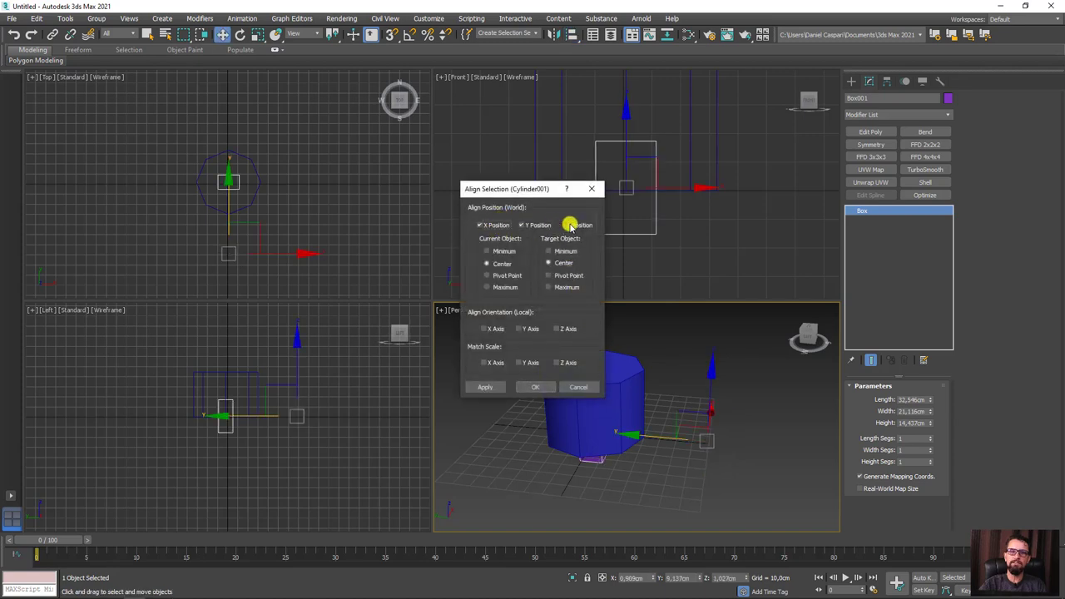
{"action": "left_click", "coordinate": [568, 224]}
{"action": "left_click", "coordinate": [505, 279]}
{"action": "left_click", "coordinate": [561, 275]}
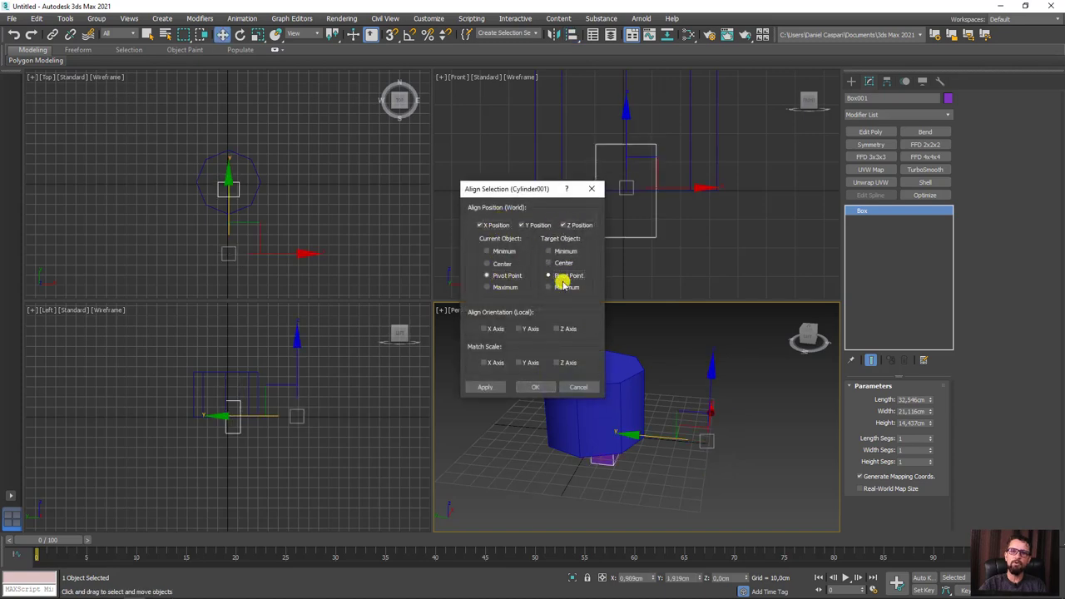
{"action": "left_click", "coordinate": [539, 385]}
{"action": "mouse_move", "coordinate": [704, 458]}
{"action": "middle_mouse_down", "text": "alt"}
{"action": "mouse_move", "coordinate": [752, 443]}
{"action": "mouse_move", "coordinate": [691, 426]}
{"action": "middle_mouse_up", "text": "alt"}
{"action": "middle_click_drag", "start_coordinate": [729, 396], "coordinate": [741, 394], "text": "alt"}
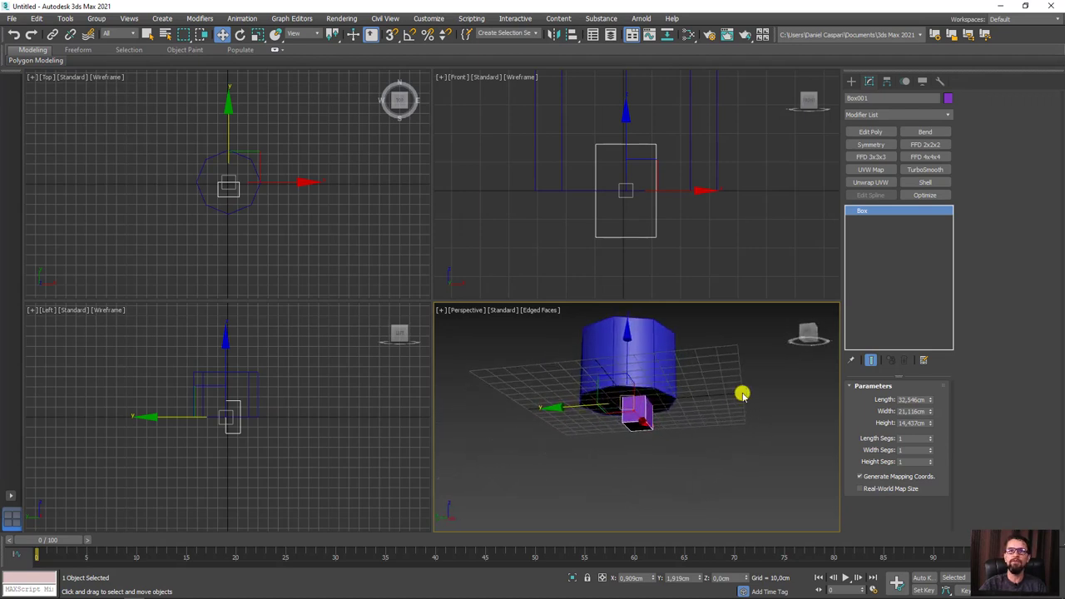
Convert the box to Editable Poly and move its element out beside the cylinder and up
{"action": "right_click", "coordinate": [639, 407]}
{"action": "mouse_move", "coordinate": [666, 527]}
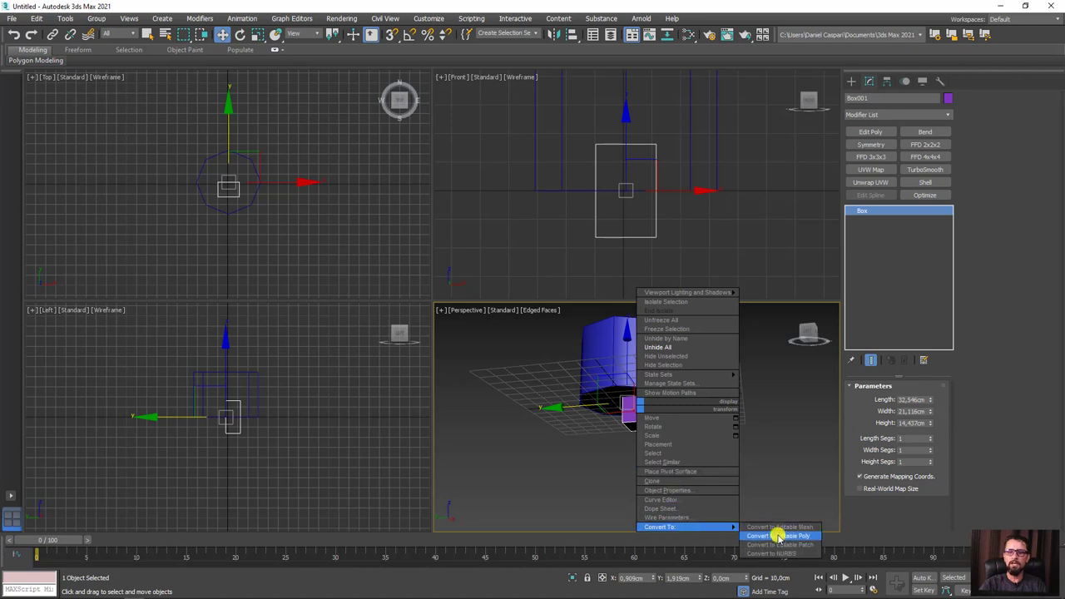
{"action": "left_click", "coordinate": [777, 536]}
{"action": "left_click", "coordinate": [915, 399]}
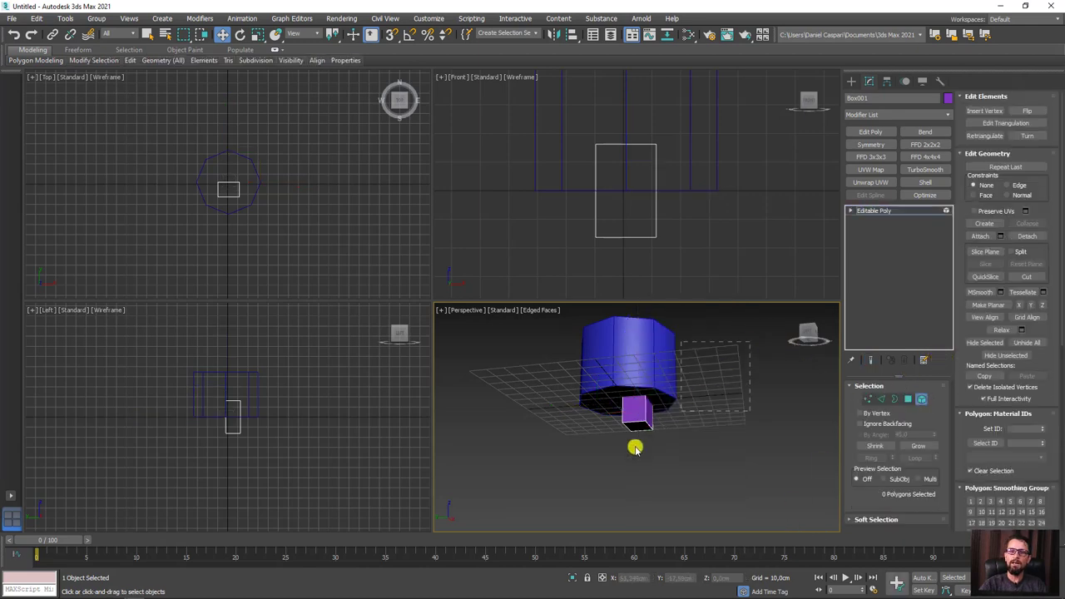
{"action": "left_click", "coordinate": [637, 424]}
{"action": "left_click_drag", "start_coordinate": [573, 405], "coordinate": [621, 403]}
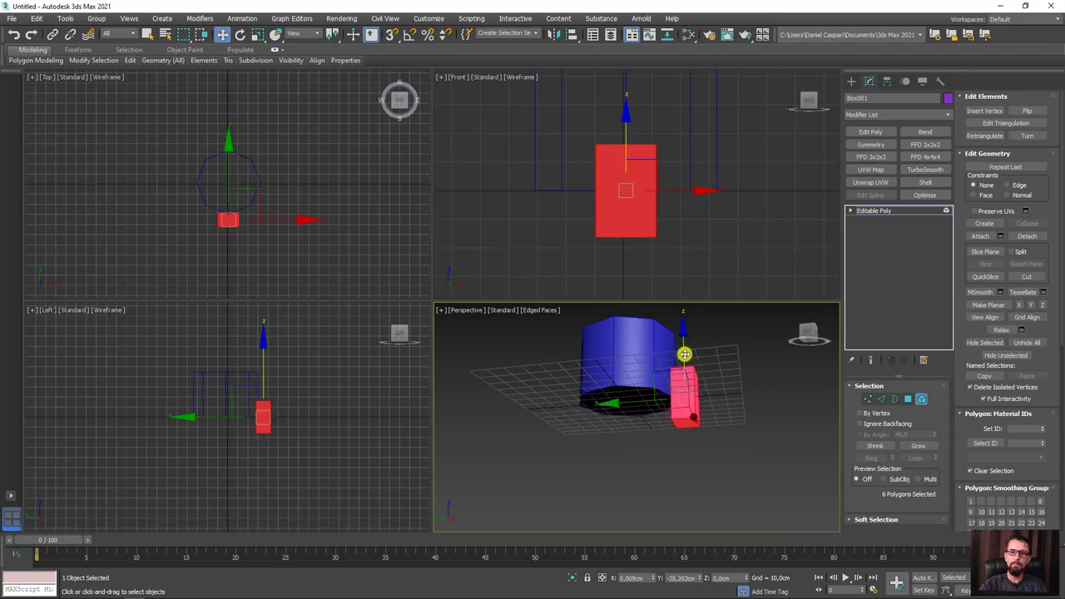
{"action": "left_click_drag", "start_coordinate": [684, 352], "coordinate": [687, 333]}
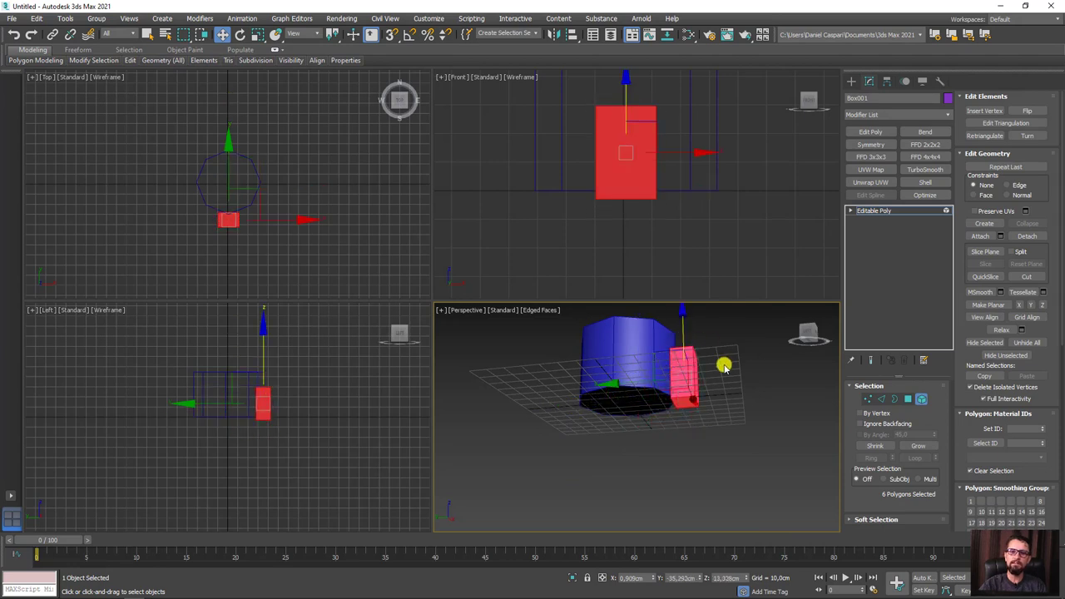
{"action": "mouse_move", "coordinate": [724, 363]}
{"action": "middle_mouse_down", "text": "alt"}
{"action": "mouse_move", "coordinate": [711, 395]}
{"action": "mouse_move", "coordinate": [628, 416]}
{"action": "mouse_move", "coordinate": [737, 408]}
{"action": "middle_mouse_up", "text": "alt"}
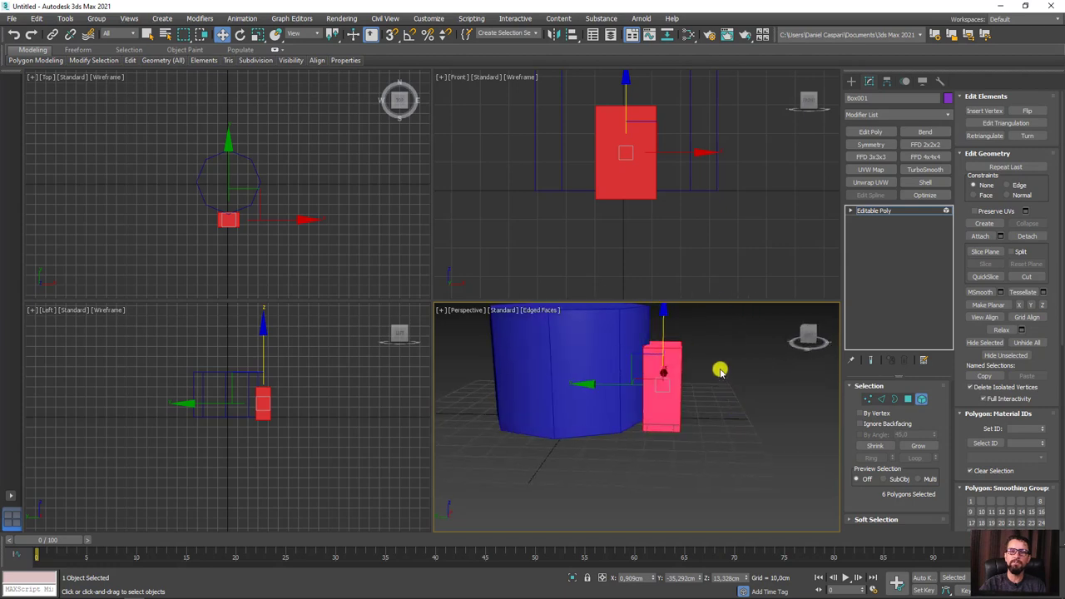
{"action": "left_click_drag", "start_coordinate": [665, 336], "coordinate": [663, 308]}
Scale the box element wider, exit Element mode, and select the cylinder
{"action": "key", "text": "e"}
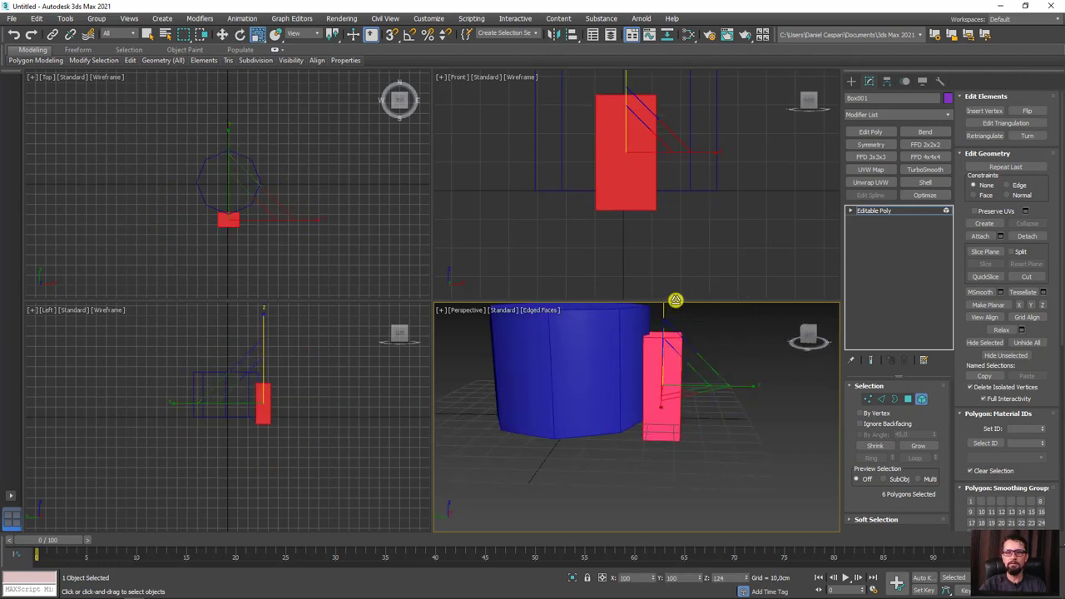
{"action": "key", "text": "r"}
{"action": "mouse_move", "coordinate": [702, 373]}
{"action": "middle_mouse_down", "text": "alt"}
{"action": "mouse_move", "coordinate": [613, 374]}
{"action": "mouse_move", "coordinate": [699, 400]}
{"action": "middle_mouse_up", "text": "alt"}
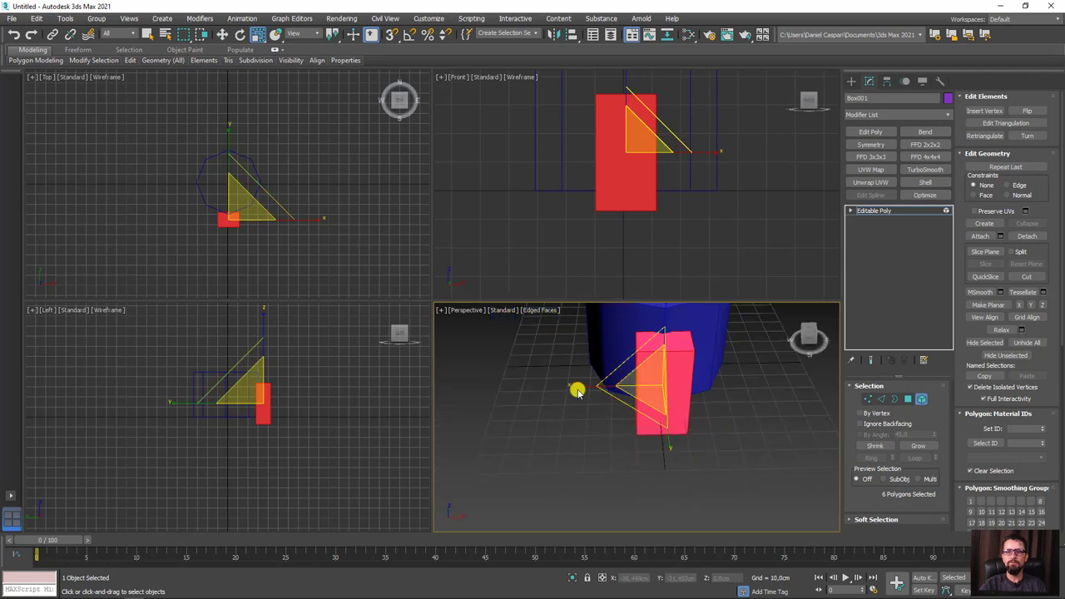
{"action": "left_click_drag", "start_coordinate": [577, 391], "coordinate": [568, 387]}
{"action": "left_click", "coordinate": [880, 213]}
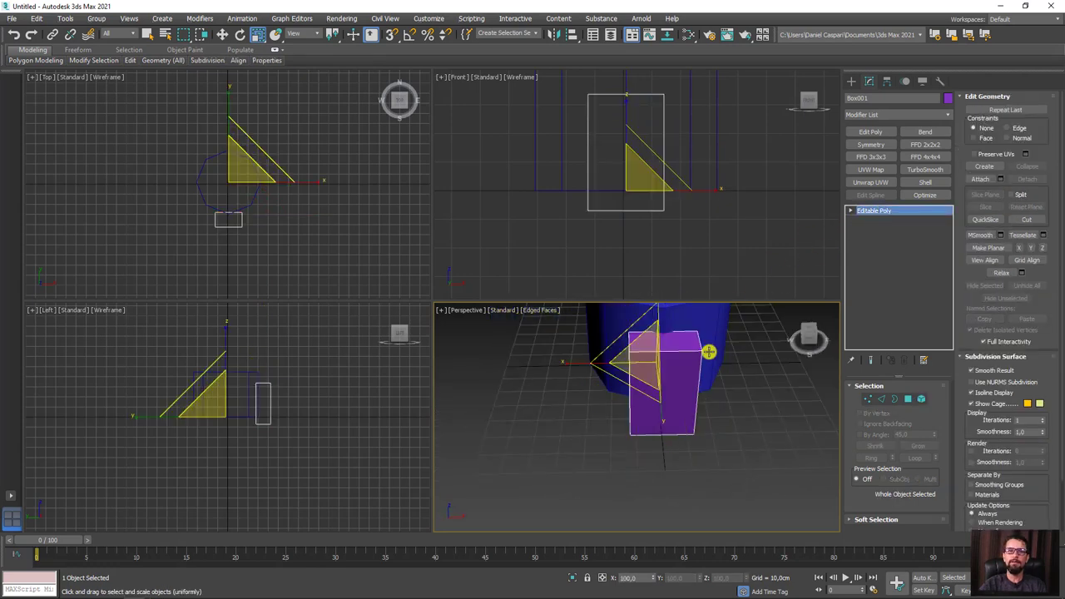
{"action": "mouse_move", "coordinate": [726, 406]}
{"action": "middle_mouse_down", "text": "alt"}
{"action": "mouse_move", "coordinate": [694, 408]}
{"action": "mouse_move", "coordinate": [661, 369]}
{"action": "middle_mouse_up", "text": "alt"}
{"action": "left_click", "coordinate": [744, 418]}
{"action": "left_click", "coordinate": [620, 384]}
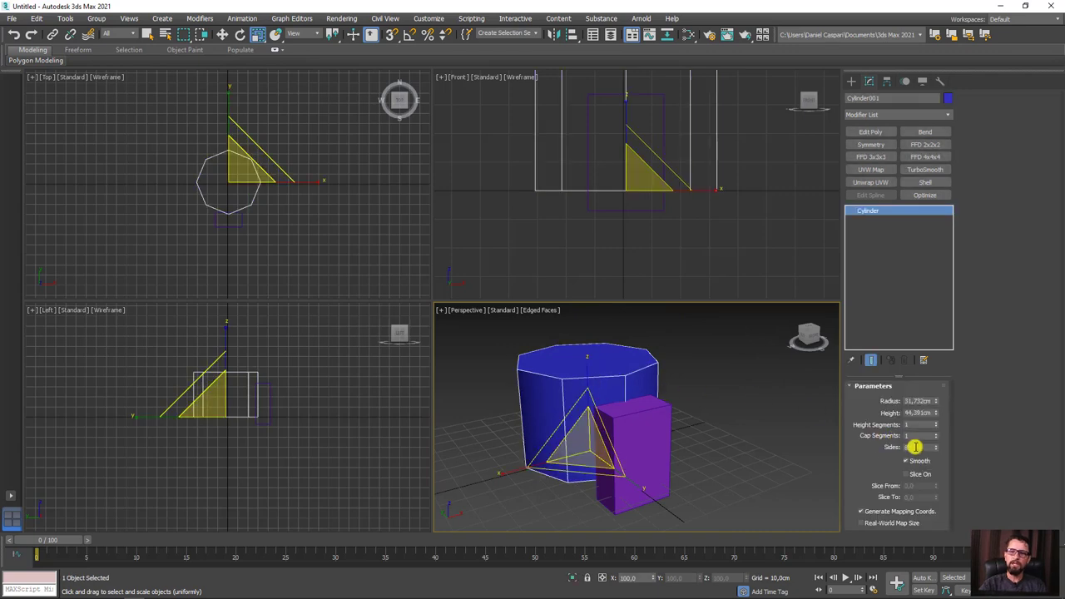
{"action": "middle_click_drag", "start_coordinate": [684, 451], "coordinate": [702, 445]}
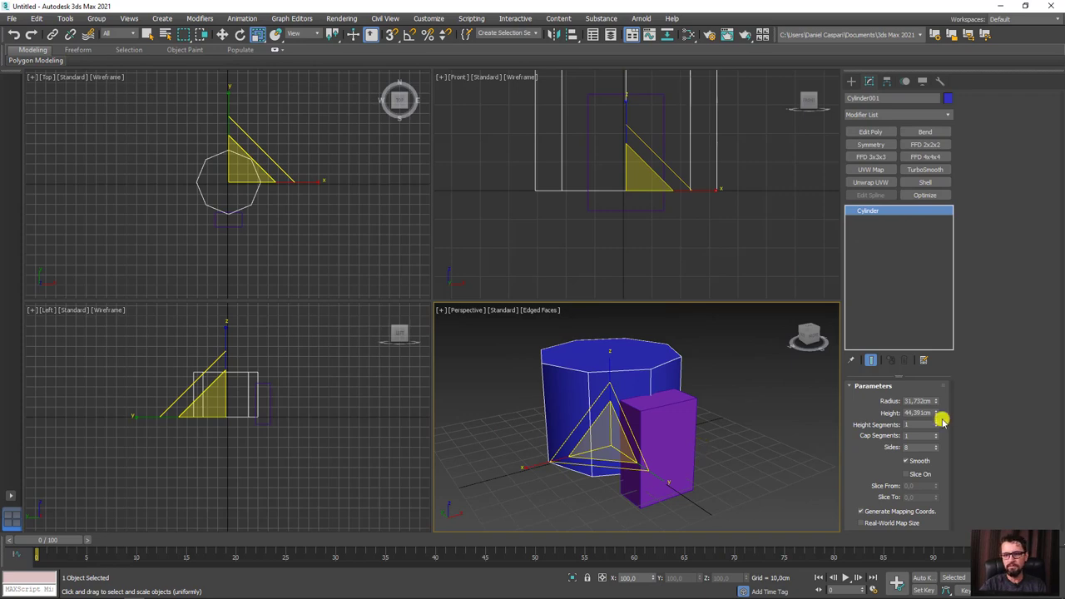
Step the cylinder's Sides up through 16 and 32 to 64, then select the box
{"action": "type", "text": "16"}
{"action": "key", "text": "Return"}
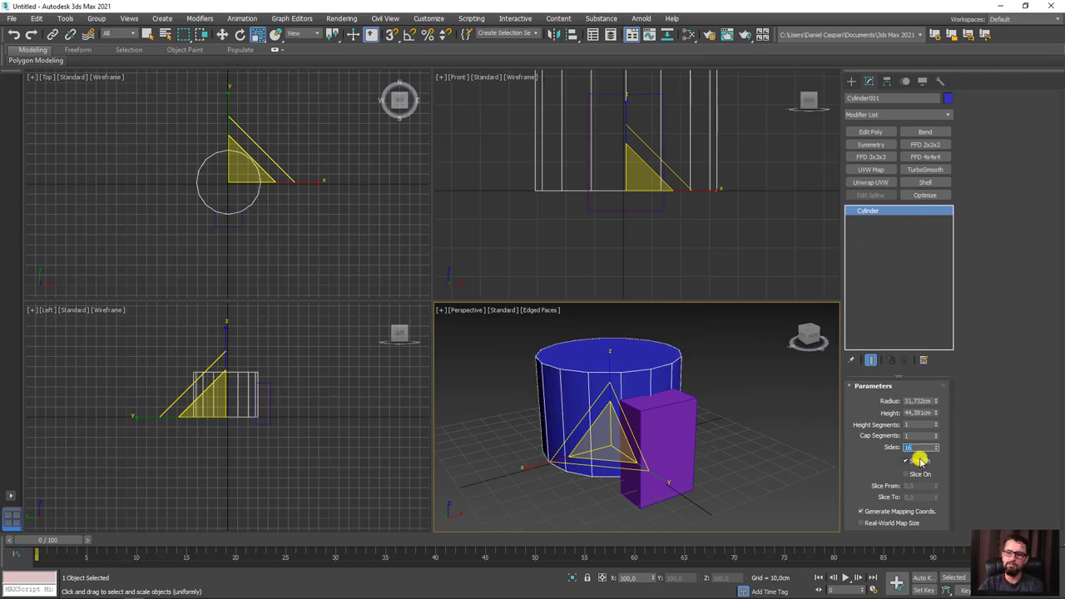
{"action": "key", "text": "Return"}
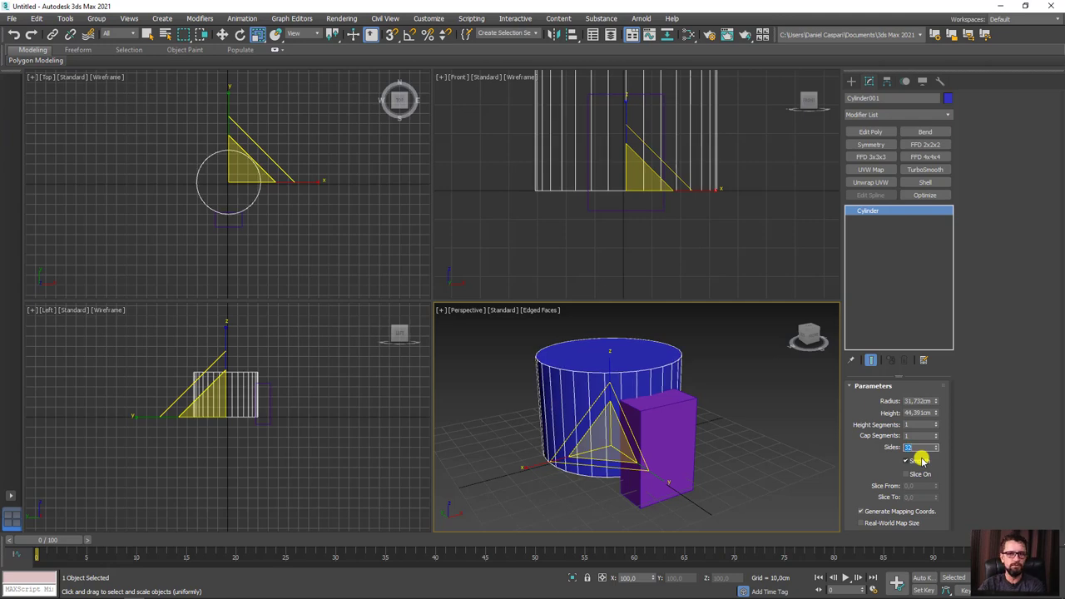
{"action": "type", "text": "64"}
{"action": "key", "text": "Return"}
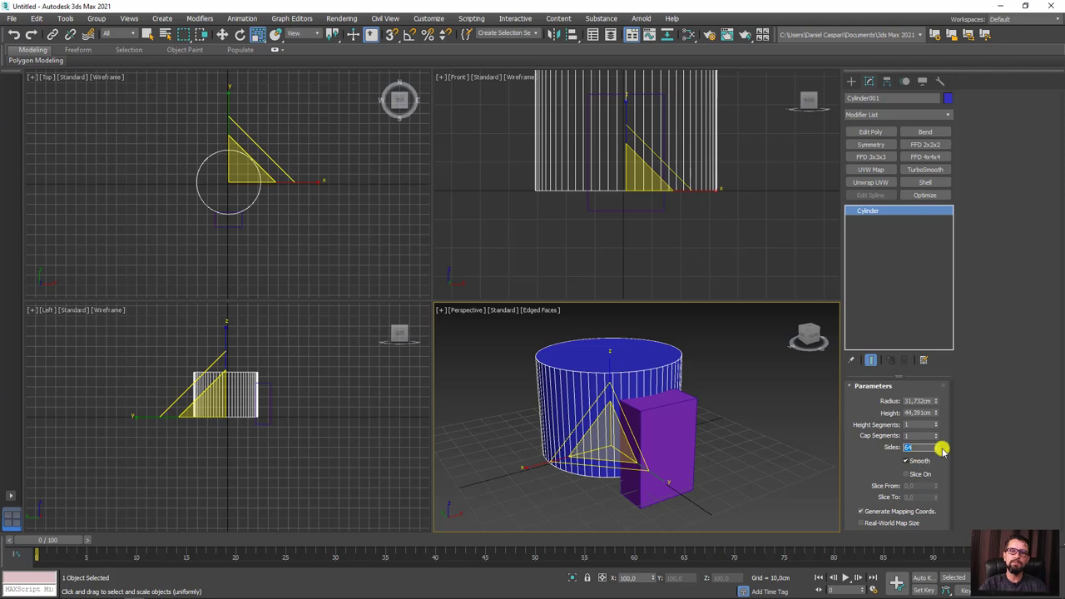
{"action": "middle_click_drag", "start_coordinate": [743, 469], "coordinate": [771, 483], "text": "alt"}
{"action": "left_click", "coordinate": [740, 475]}
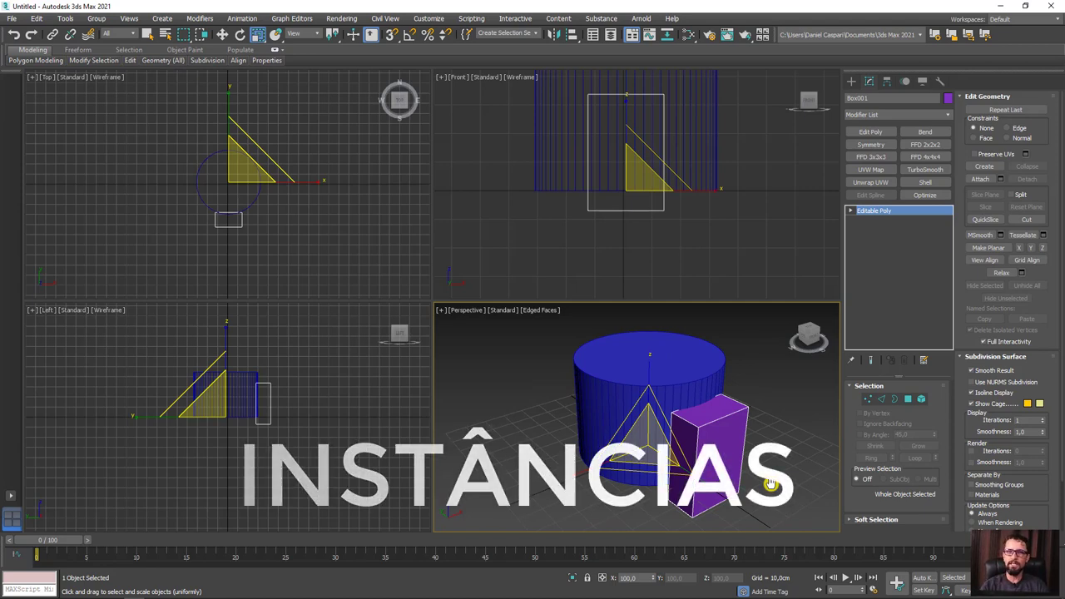
Try a rotate-clone of the box around the cylinder, then undo it
{"action": "middle_click_drag", "start_coordinate": [773, 486], "coordinate": [755, 477], "text": "alt"}
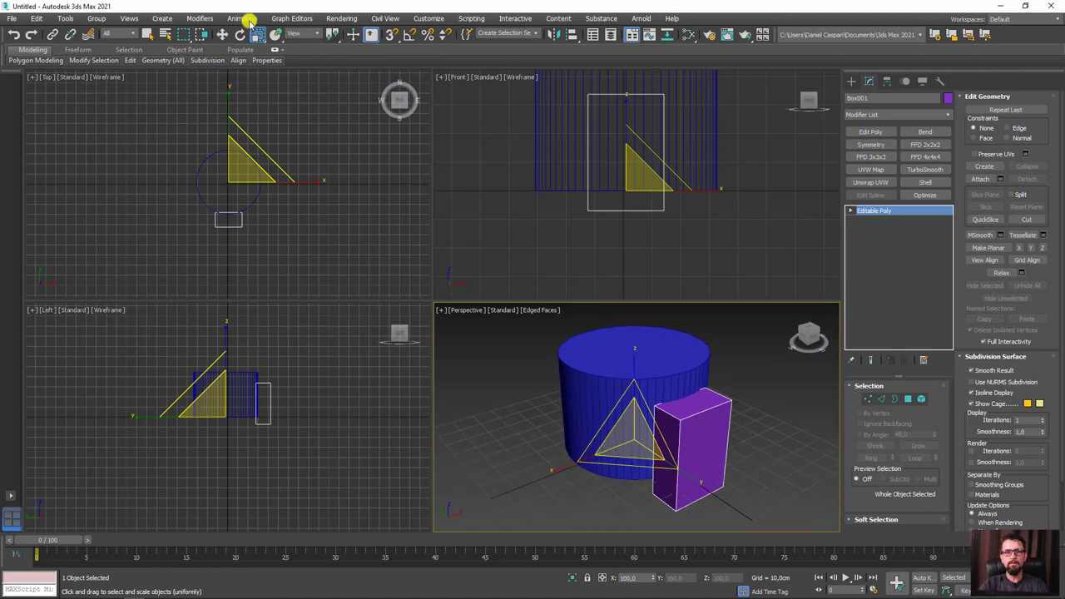
{"action": "left_click", "coordinate": [239, 33]}
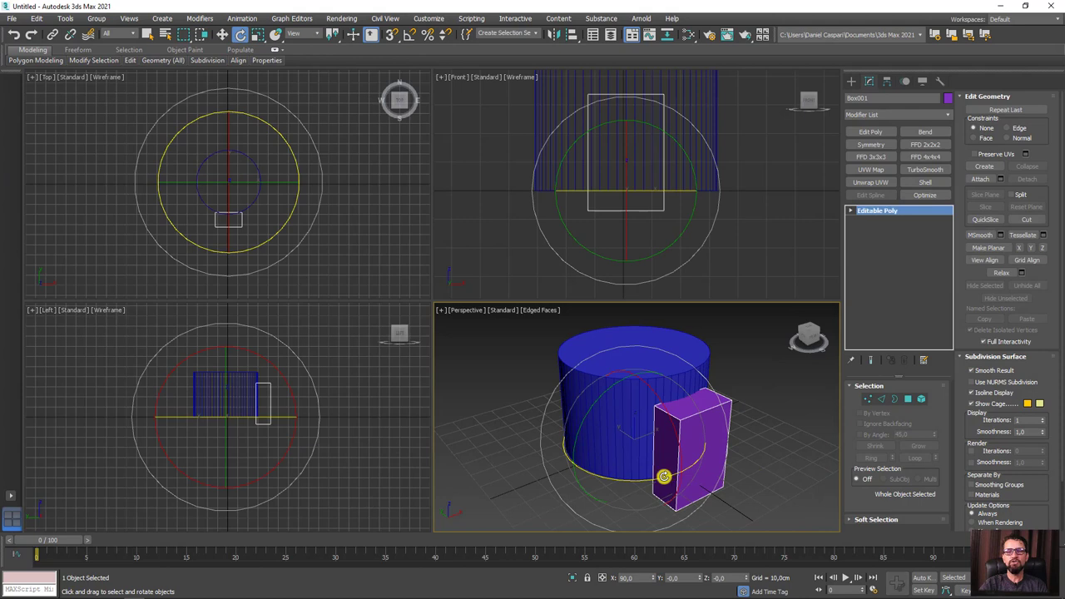
{"action": "mouse_move", "coordinate": [666, 475]}
{"action": "left_mouse_down", "text": "shift"}
{"action": "mouse_move", "coordinate": [626, 486]}
{"action": "mouse_move", "coordinate": [629, 504]}
{"action": "left_mouse_up", "text": "shift"}
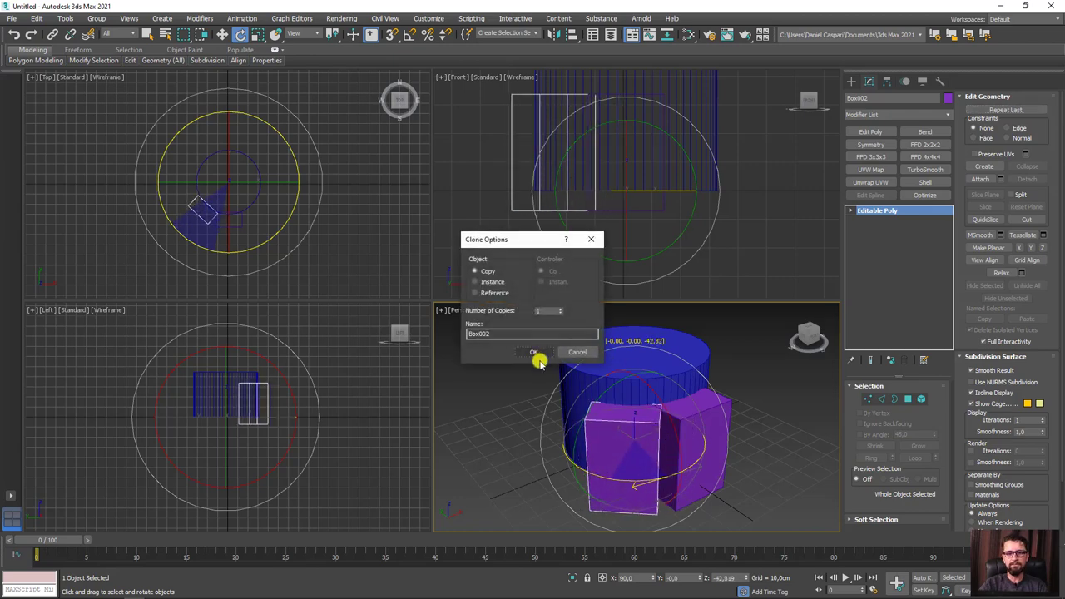
{"action": "left_click", "coordinate": [573, 351]}
{"action": "key", "text": "ctrl+z"}
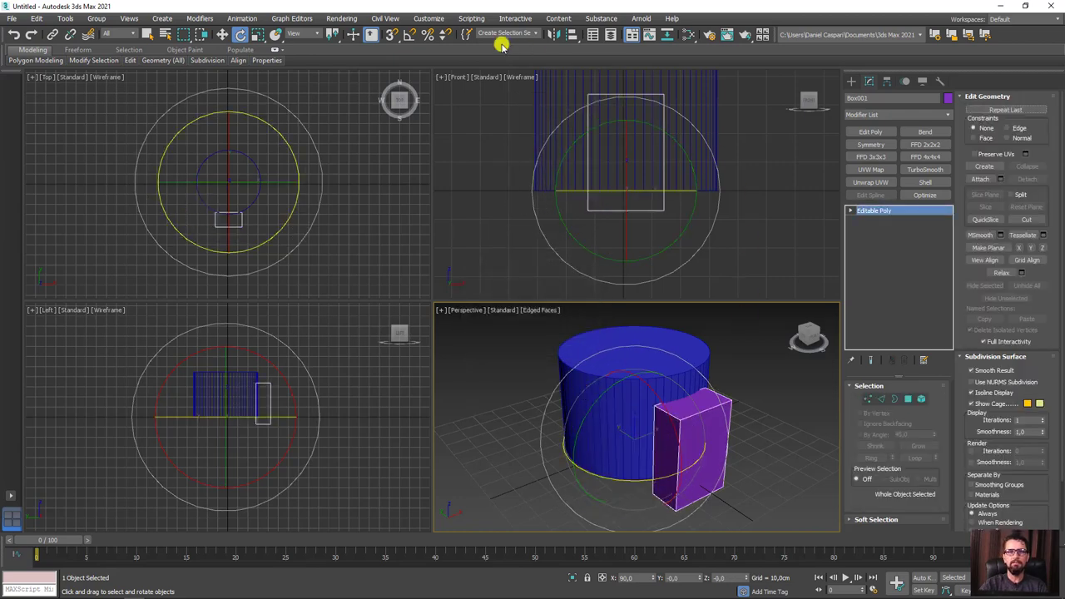
With Angle Snap on, Shift-rotate the box 45° to create seven instanced copies
{"action": "left_click", "coordinate": [409, 35]}
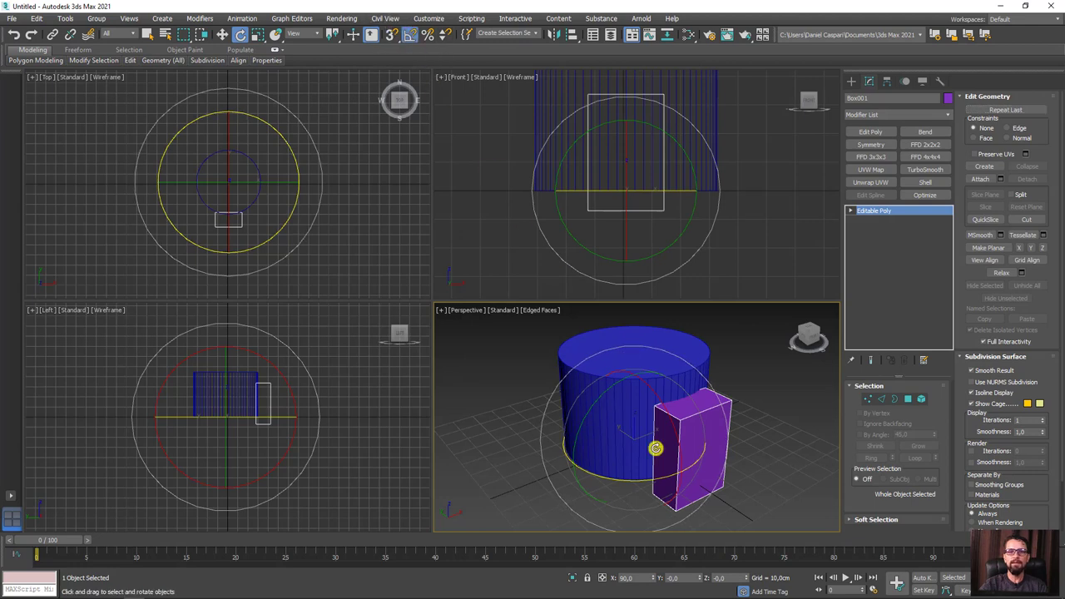
{"action": "left_click_drag", "start_coordinate": [662, 478], "coordinate": [638, 477], "text": "shift"}
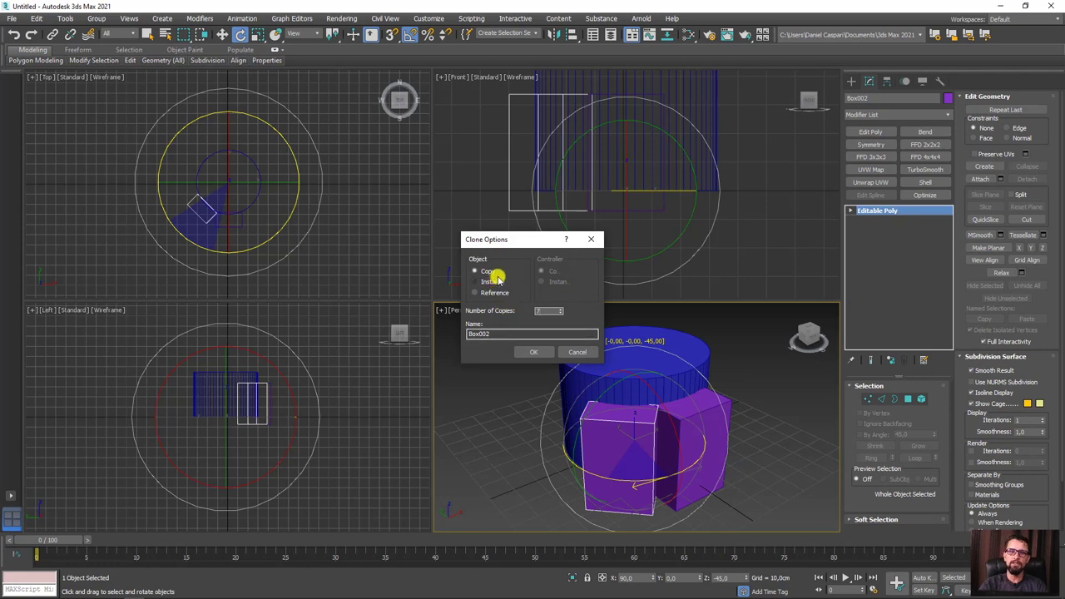
{"action": "left_click_drag", "start_coordinate": [500, 232], "coordinate": [484, 193]}
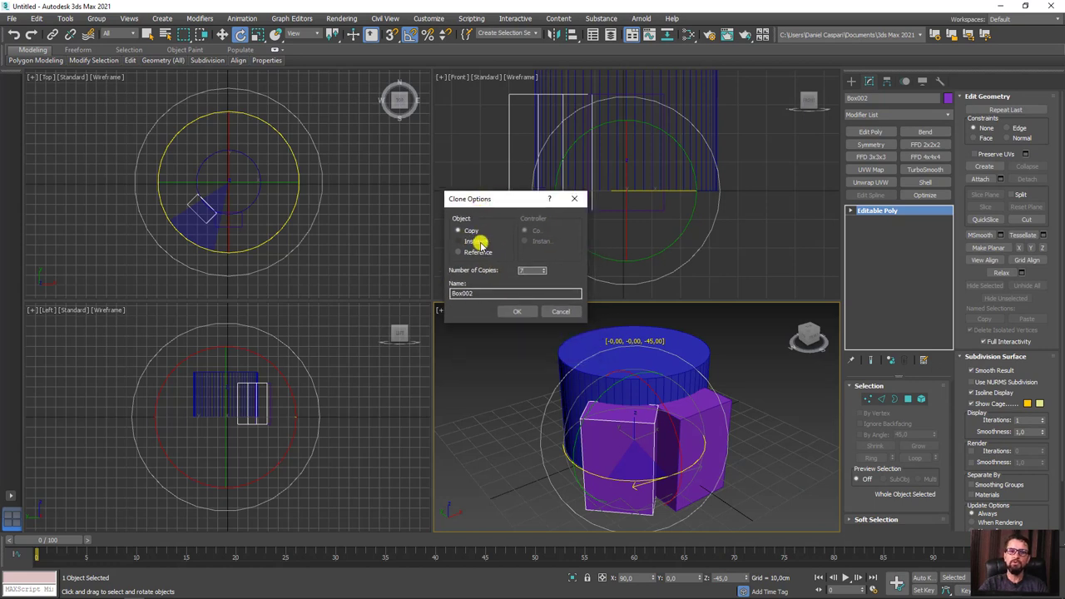
{"action": "left_click", "coordinate": [517, 312]}
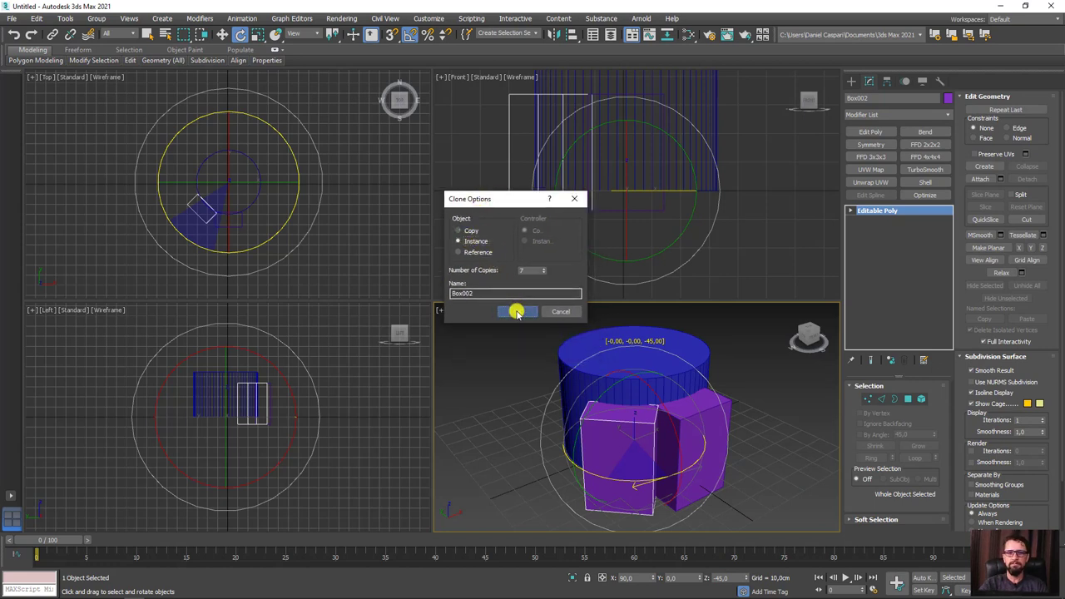
{"action": "mouse_move", "coordinate": [789, 447]}
{"action": "middle_mouse_down", "text": "alt"}
{"action": "mouse_move", "coordinate": [754, 461]}
{"action": "mouse_move", "coordinate": [704, 444]}
{"action": "mouse_move", "coordinate": [756, 424]}
{"action": "mouse_move", "coordinate": [728, 425]}
{"action": "mouse_move", "coordinate": [784, 481]}
{"action": "middle_mouse_up", "text": "alt"}
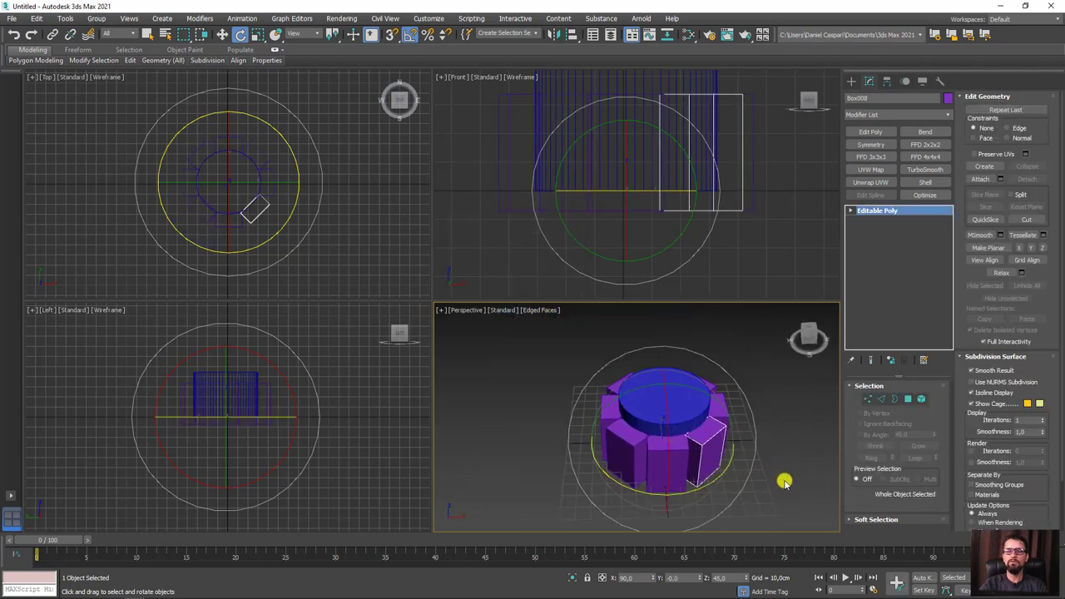
{"action": "left_click", "coordinate": [784, 481]}
{"action": "left_click", "coordinate": [681, 483]}
Move the box element outward from the cylinder, then exit Element mode
{"action": "key", "text": "z"}
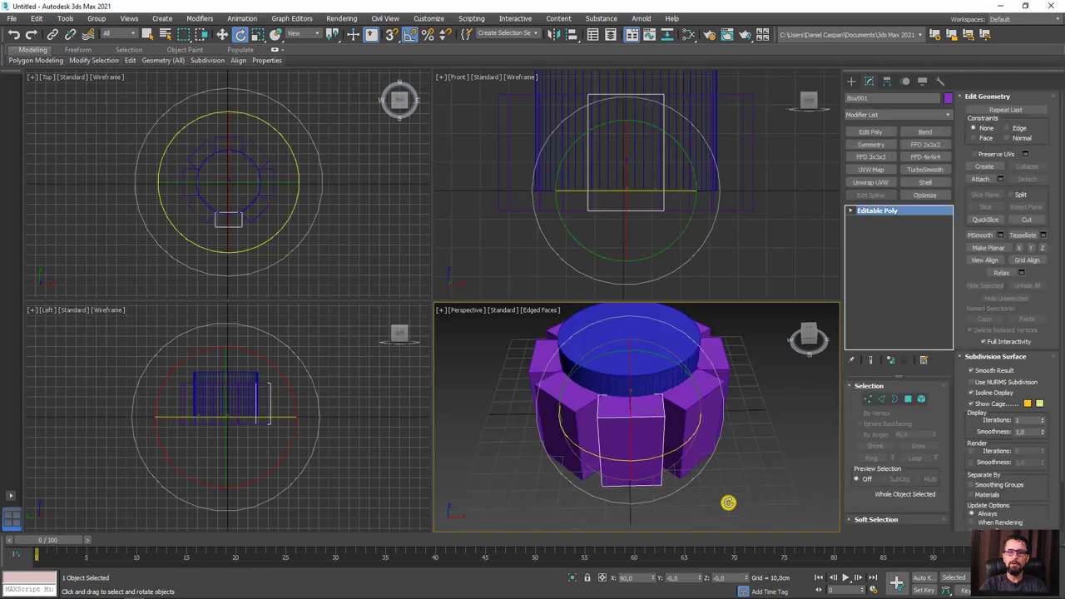
{"action": "left_click", "coordinate": [921, 399]}
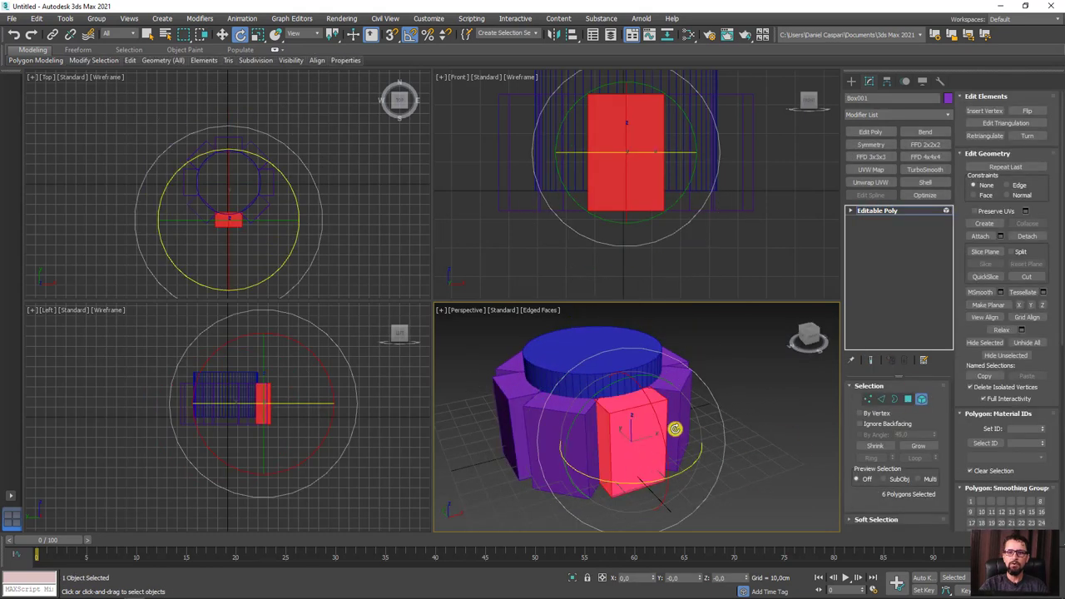
{"action": "mouse_move", "coordinate": [662, 425]}
{"action": "left_mouse_down"}
{"action": "mouse_move", "coordinate": [673, 435]}
{"action": "mouse_move", "coordinate": [662, 424]}
{"action": "left_mouse_up"}
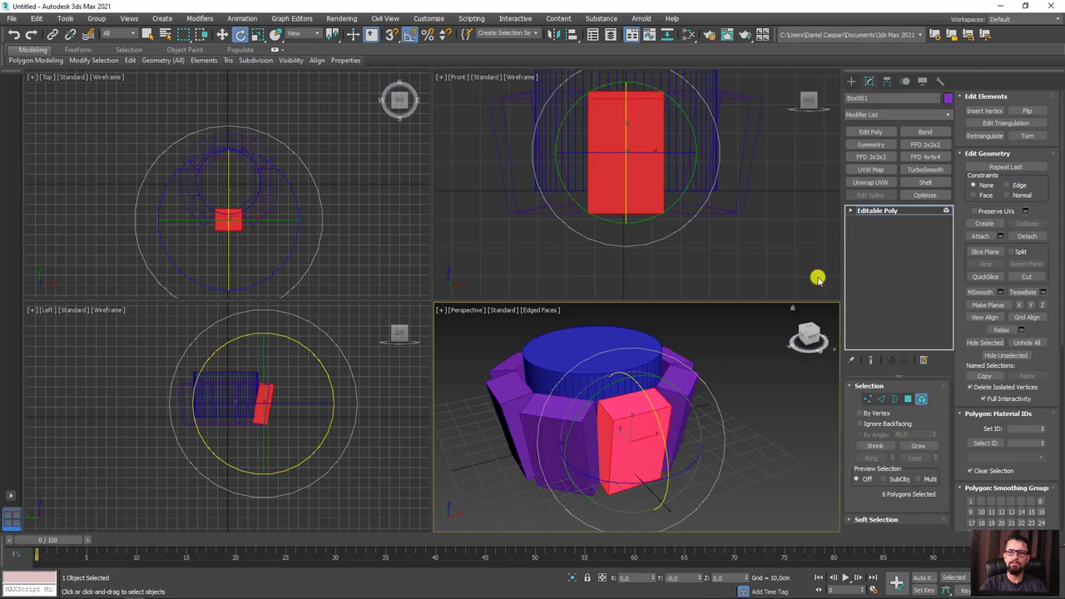
{"action": "key", "text": "w"}
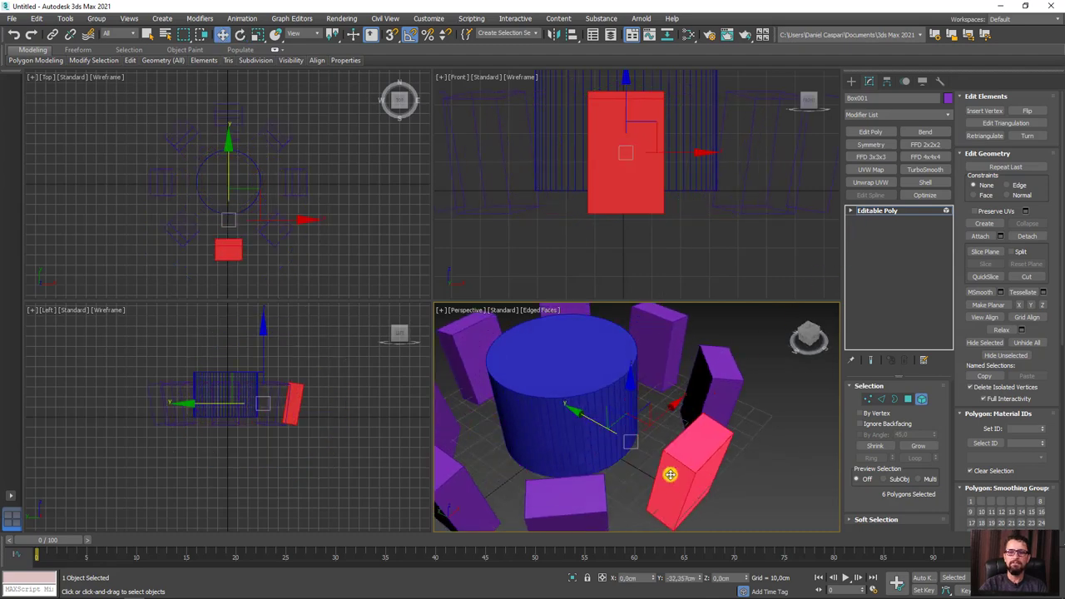
{"action": "mouse_move", "coordinate": [594, 424]}
{"action": "left_mouse_down"}
{"action": "mouse_move", "coordinate": [670, 473]}
{"action": "mouse_move", "coordinate": [634, 477]}
{"action": "mouse_move", "coordinate": [702, 380]}
{"action": "mouse_move", "coordinate": [804, 292]}
{"action": "left_mouse_up"}
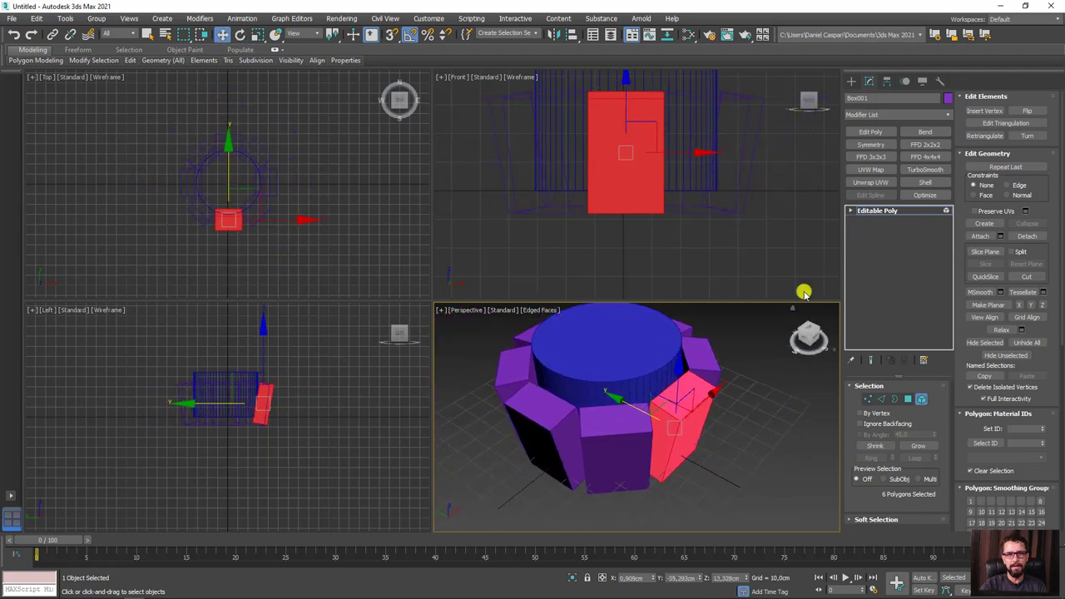
{"action": "left_click", "coordinate": [877, 211]}
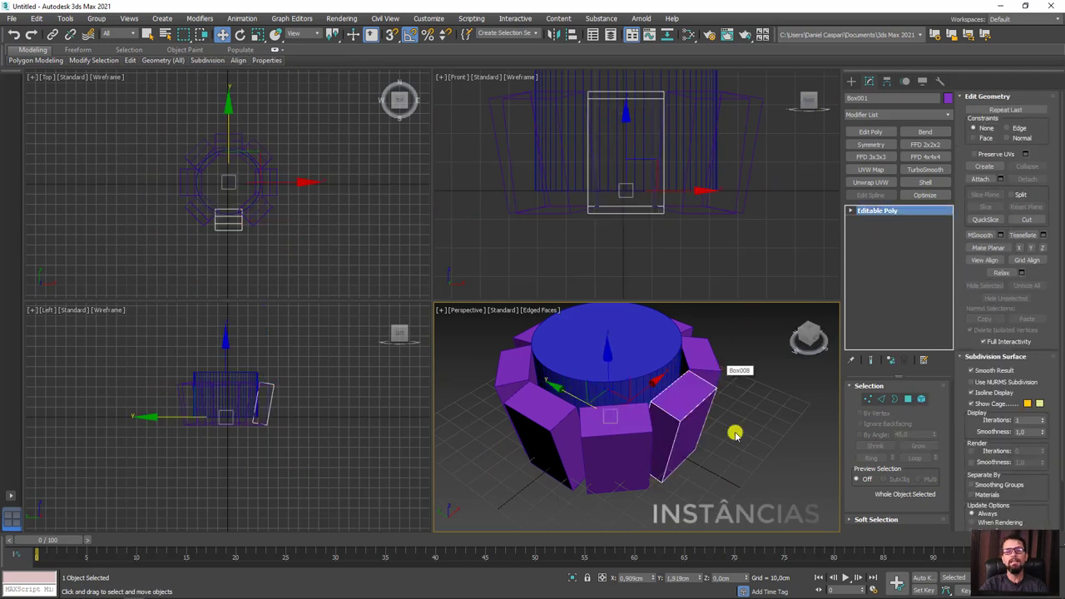
Isolate the cylinder and Box001, switch to Left view, and nudge the box up and outward
{"action": "left_click", "coordinate": [651, 351], "text": "ctrl"}
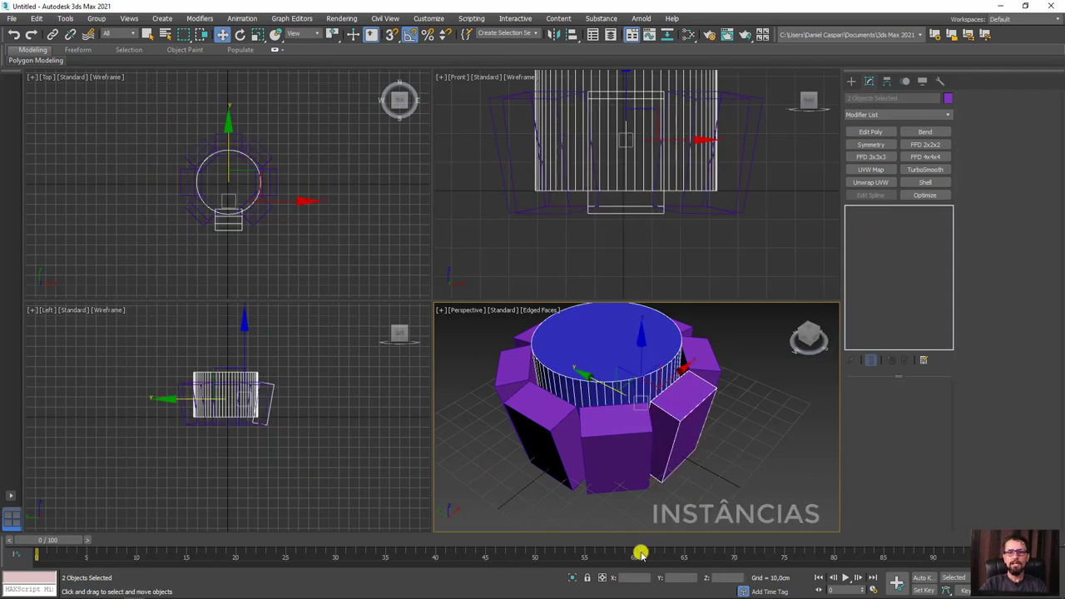
{"action": "left_click", "coordinate": [568, 577]}
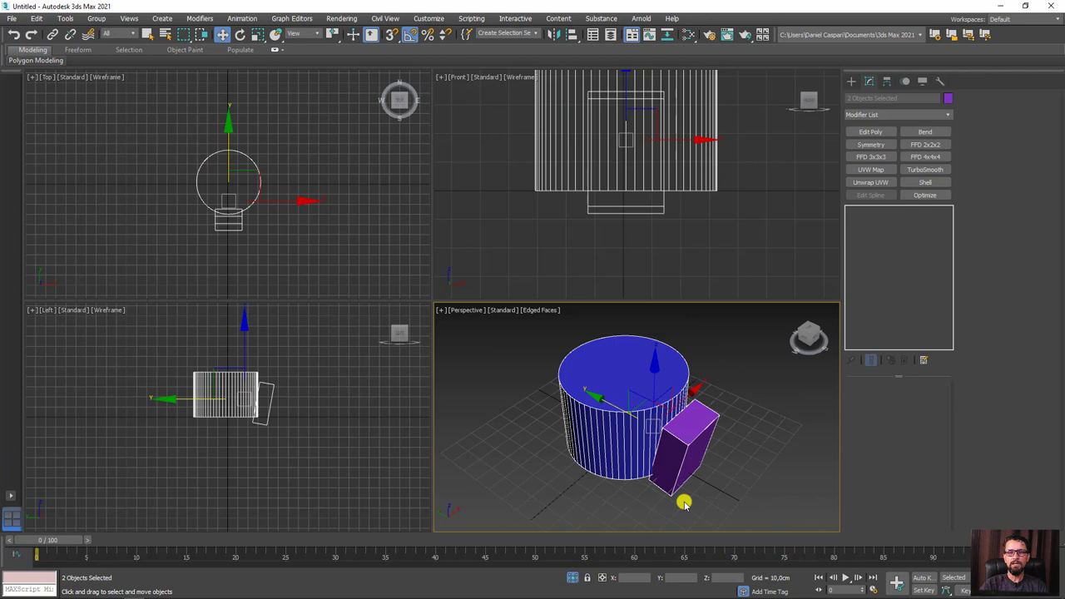
{"action": "left_click", "coordinate": [693, 458]}
{"action": "middle_click_drag", "start_coordinate": [744, 466], "coordinate": [776, 450], "text": "alt"}
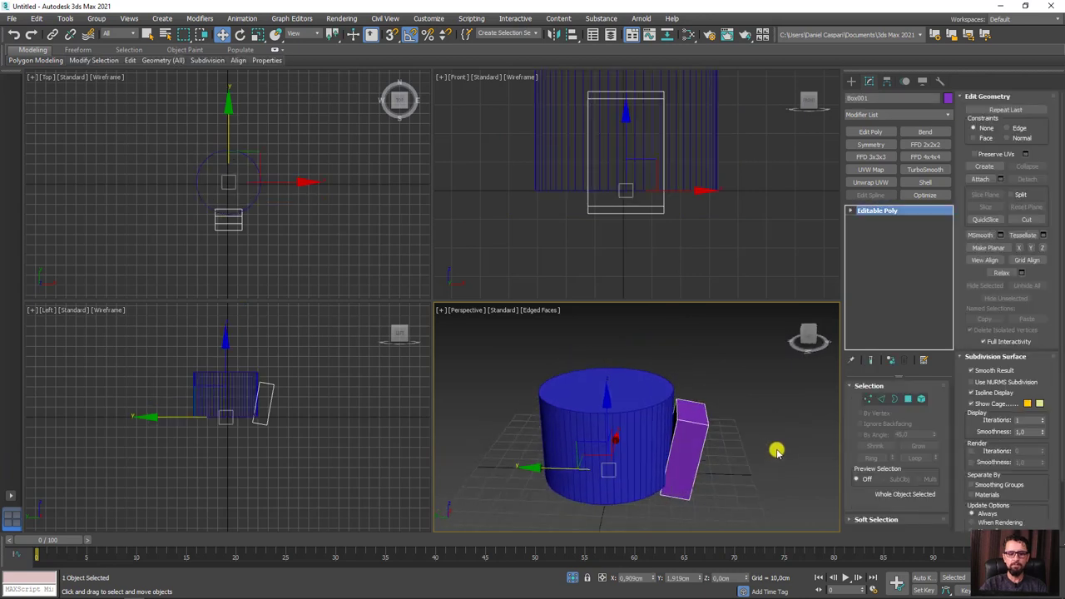
{"action": "key", "text": "f"}
{"action": "middle_click_drag", "start_coordinate": [701, 418], "coordinate": [711, 438]}
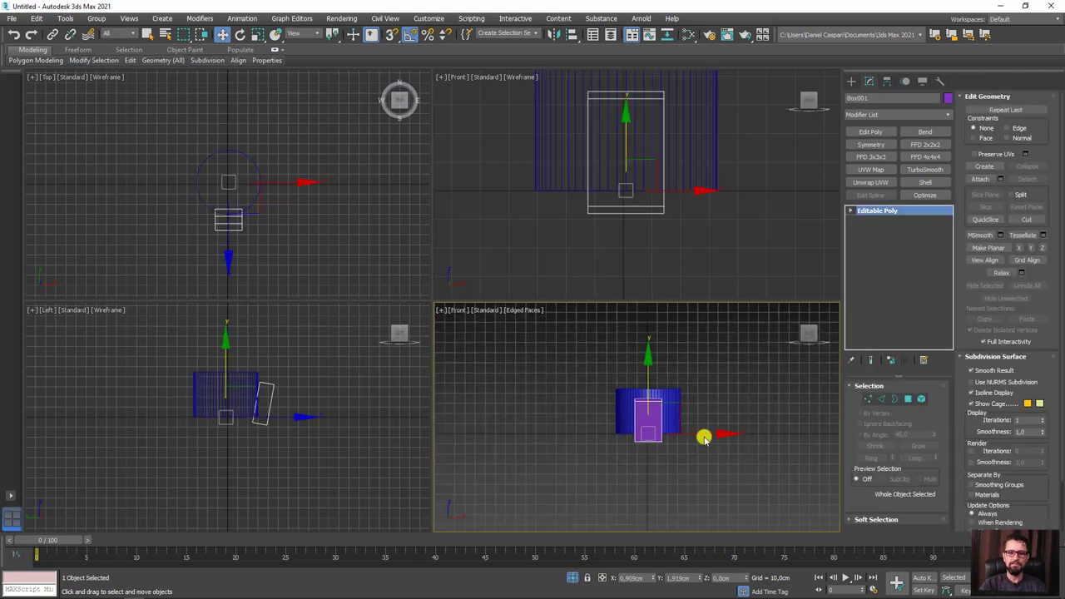
{"action": "key", "text": "l"}
{"action": "scroll", "coordinate": [679, 392], "scroll_direction": "up", "scroll_amount": 5}
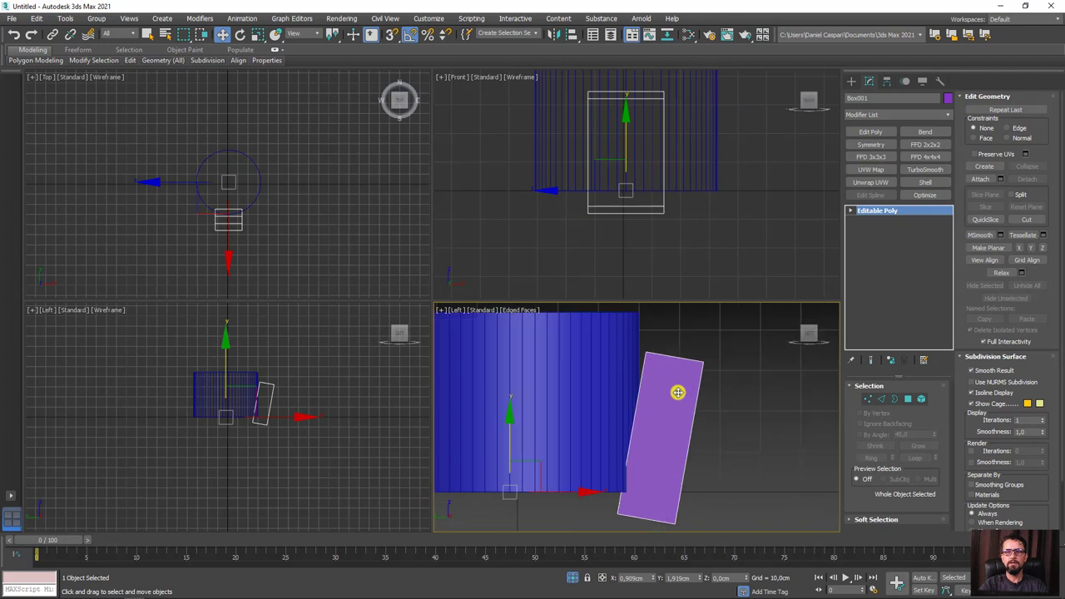
{"action": "left_click", "coordinate": [922, 400]}
{"action": "left_click_drag", "start_coordinate": [687, 408], "coordinate": [697, 411]}
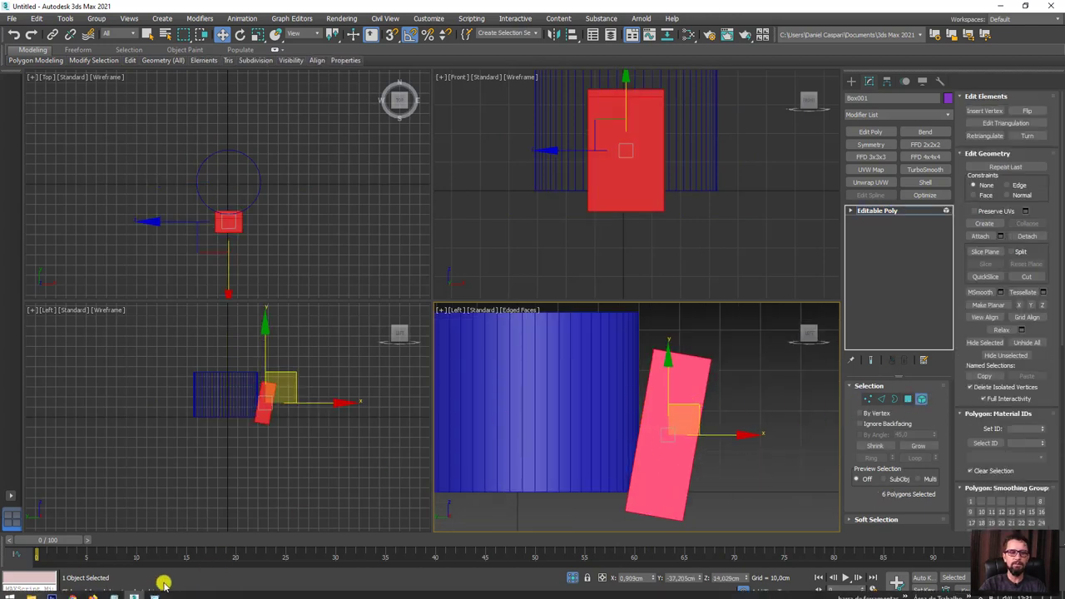
Check the reference photo in Photo Viewer, then return to the model
{"action": "left_click", "coordinate": [154, 591]}
{"action": "scroll", "coordinate": [326, 326], "scroll_direction": "up", "scroll_amount": 2}
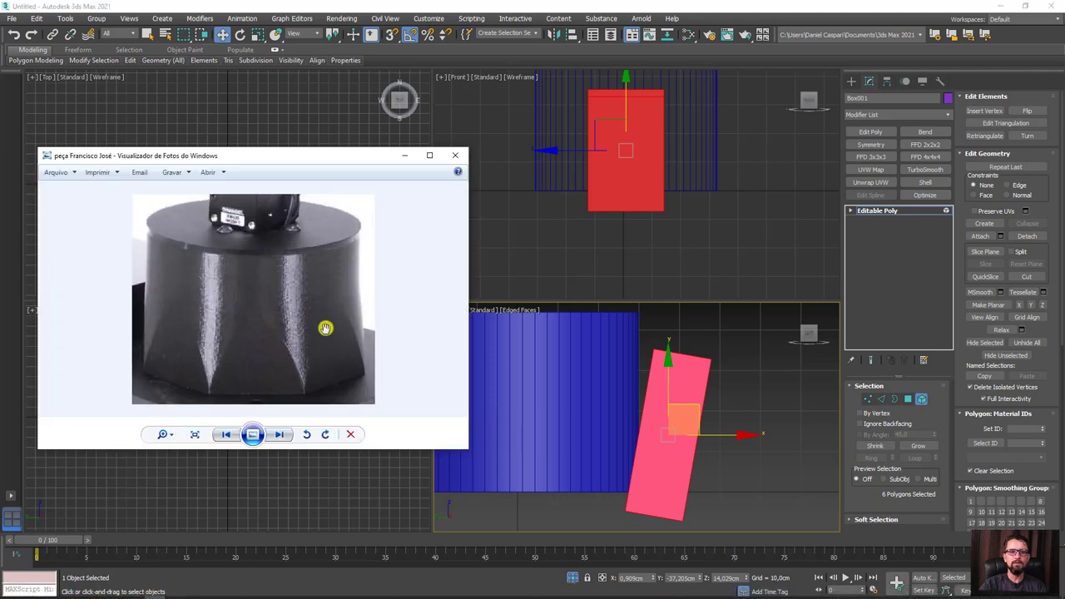
{"action": "scroll", "coordinate": [372, 340], "scroll_direction": "up", "scroll_amount": 1}
{"action": "scroll", "coordinate": [353, 352], "scroll_direction": "down", "scroll_amount": 1}
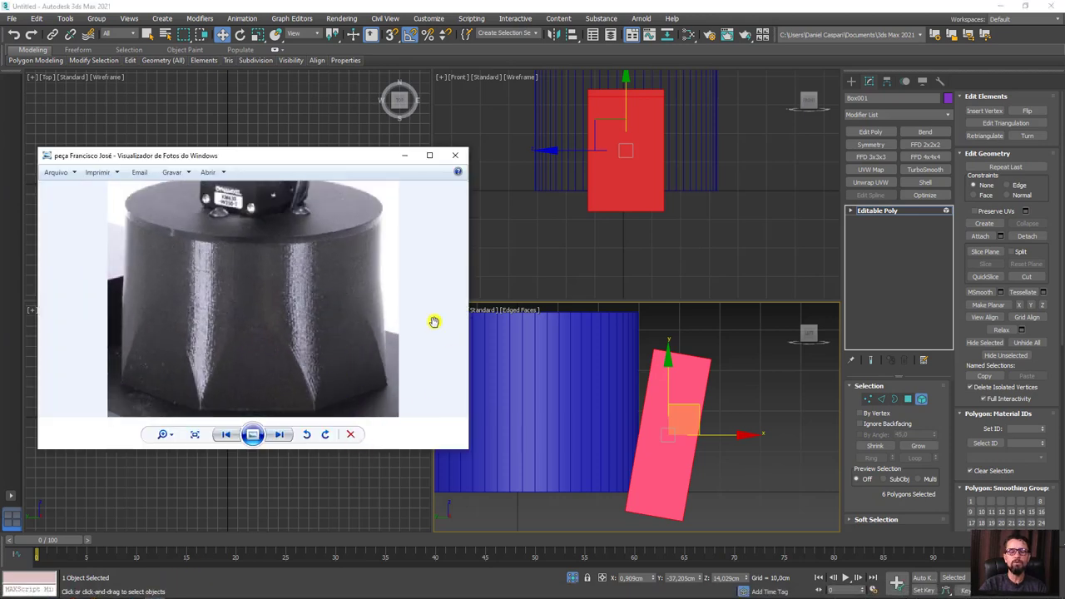
{"action": "left_click", "coordinate": [405, 156]}
Rotate the box element upright against the cylinder and unhide all eight panels
{"action": "key", "text": "e"}
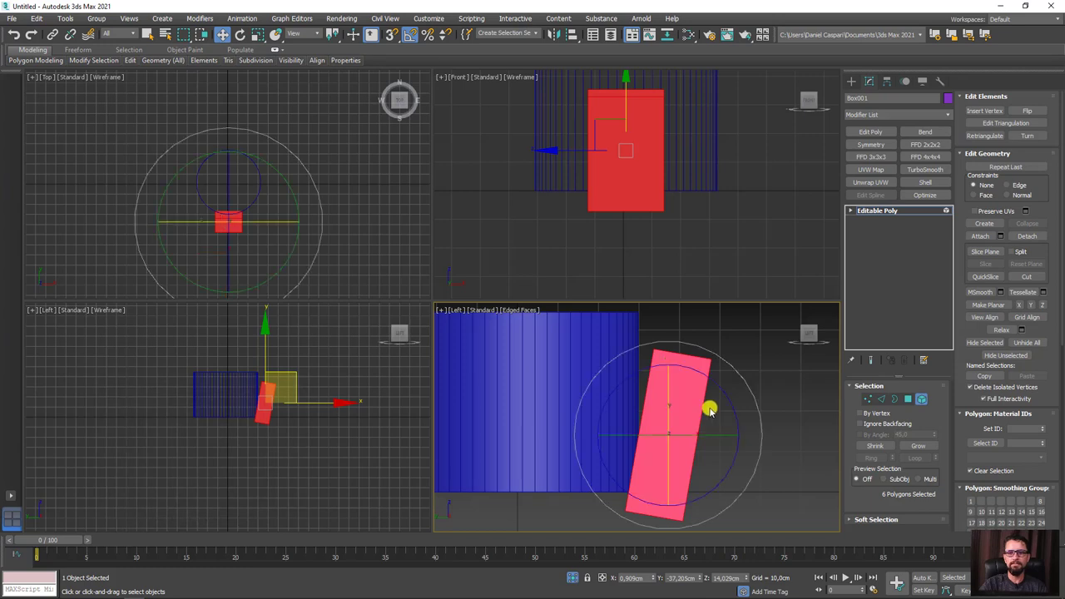
{"action": "left_click_drag", "start_coordinate": [725, 398], "coordinate": [695, 399]}
{"action": "key", "text": "w"}
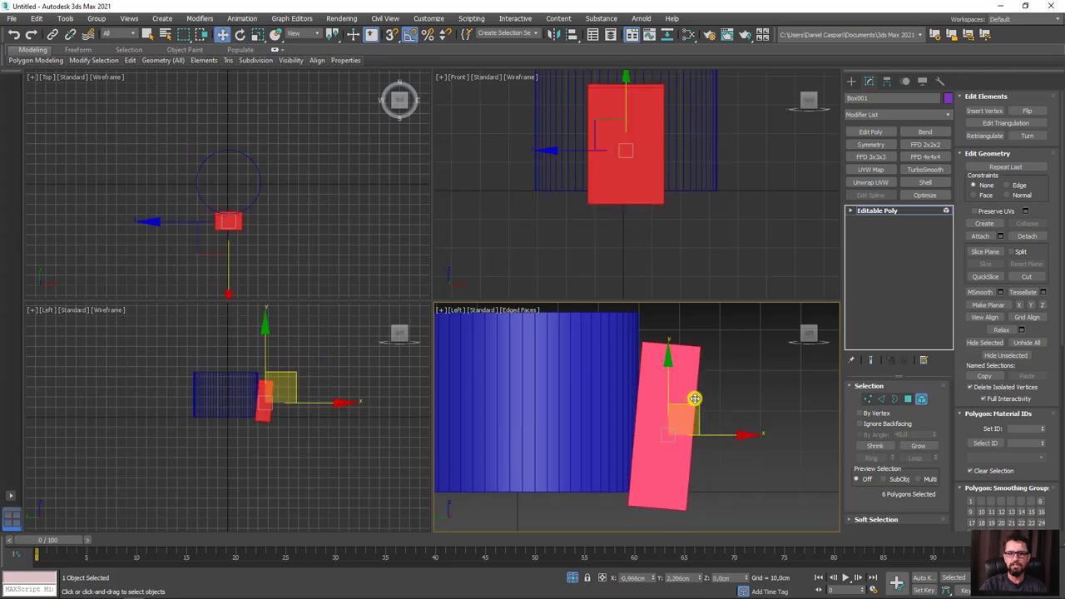
{"action": "mouse_move", "coordinate": [694, 399]}
{"action": "middle_mouse_down", "text": "alt"}
{"action": "mouse_move", "coordinate": [747, 478]}
{"action": "mouse_move", "coordinate": [690, 488]}
{"action": "mouse_move", "coordinate": [712, 540]}
{"action": "middle_mouse_up", "text": "alt"}
{"action": "left_click", "coordinate": [573, 580]}
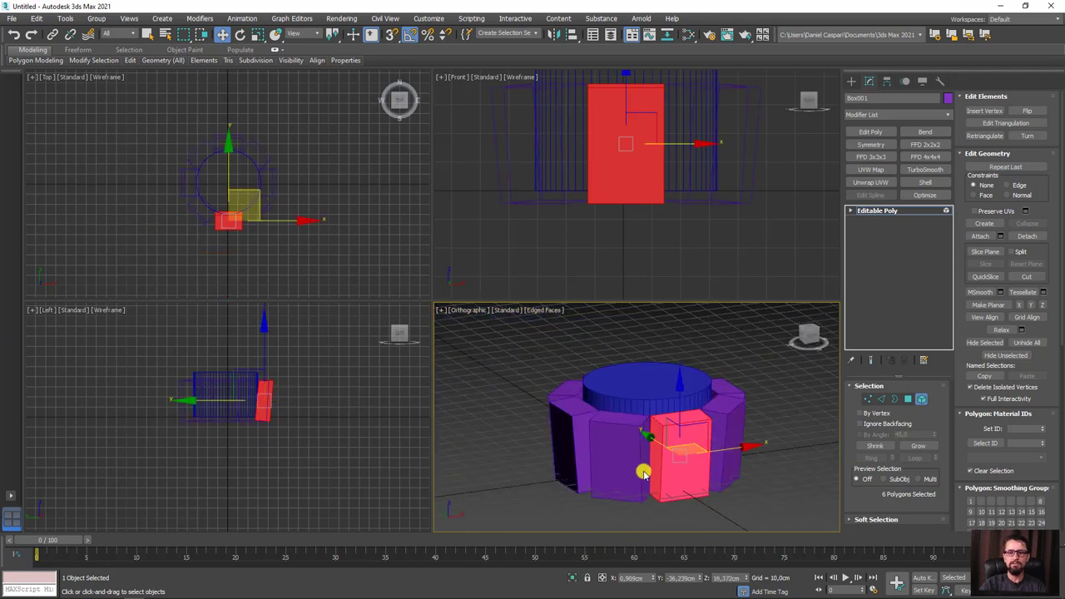
{"action": "middle_click_drag", "start_coordinate": [638, 469], "coordinate": [696, 504], "text": "alt"}
{"action": "scroll", "coordinate": [654, 446], "scroll_direction": "up", "scroll_amount": 3}
{"action": "mouse_move", "coordinate": [654, 447]}
{"action": "middle_mouse_down", "text": "alt"}
{"action": "mouse_move", "coordinate": [664, 506]}
{"action": "mouse_move", "coordinate": [627, 504]}
{"action": "mouse_move", "coordinate": [640, 368]}
{"action": "mouse_move", "coordinate": [629, 377]}
{"action": "mouse_move", "coordinate": [635, 444]}
{"action": "mouse_move", "coordinate": [680, 375]}
{"action": "mouse_move", "coordinate": [615, 402]}
{"action": "mouse_move", "coordinate": [577, 400]}
{"action": "mouse_move", "coordinate": [630, 405]}
{"action": "middle_mouse_up", "text": "alt"}
Scale the panel element narrower, leave Element mode, and select Cylinder001
{"action": "key", "text": "e"}
{"action": "key", "text": "r"}
{"action": "left_click_drag", "start_coordinate": [746, 438], "coordinate": [740, 439]}
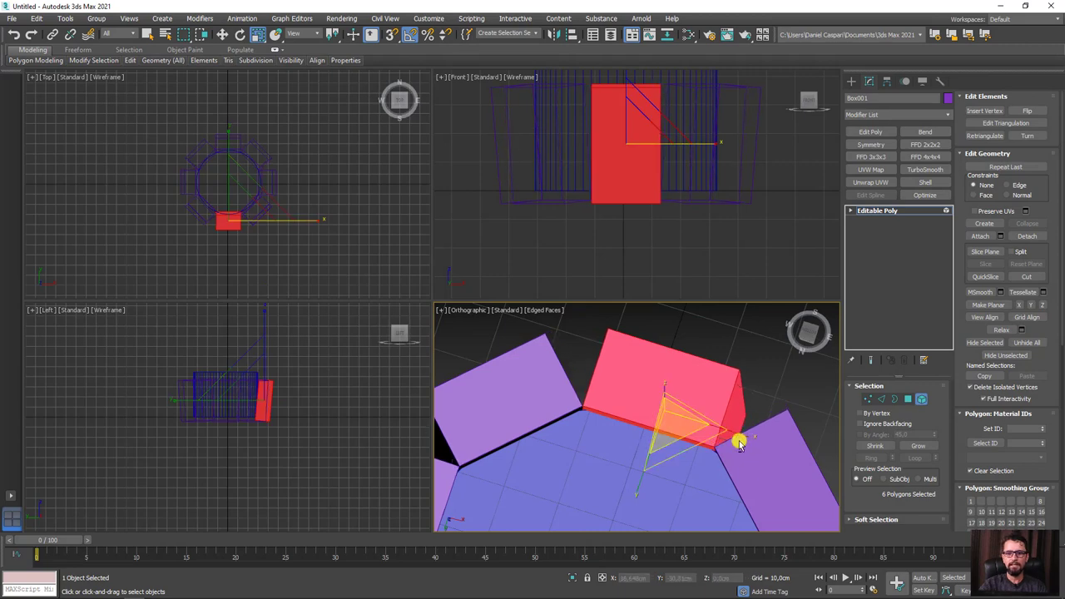
{"action": "mouse_move", "coordinate": [739, 439]}
{"action": "middle_mouse_down", "text": "alt"}
{"action": "mouse_move", "coordinate": [730, 416]}
{"action": "mouse_move", "coordinate": [638, 380]}
{"action": "mouse_move", "coordinate": [654, 408]}
{"action": "mouse_move", "coordinate": [666, 399]}
{"action": "mouse_move", "coordinate": [657, 391]}
{"action": "mouse_move", "coordinate": [666, 400]}
{"action": "mouse_move", "coordinate": [718, 351]}
{"action": "mouse_move", "coordinate": [683, 484]}
{"action": "middle_mouse_up", "text": "alt"}
{"action": "scroll", "coordinate": [707, 383], "scroll_direction": "down", "scroll_amount": 5}
{"action": "key", "text": "6"}
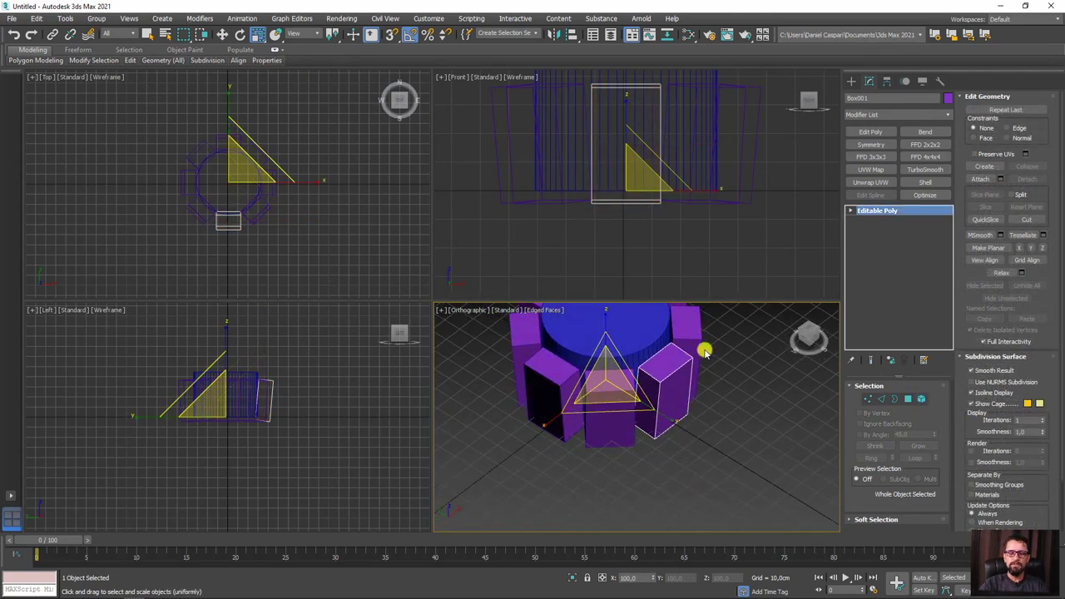
{"action": "middle_click_drag", "start_coordinate": [703, 352], "coordinate": [658, 418], "text": "alt"}
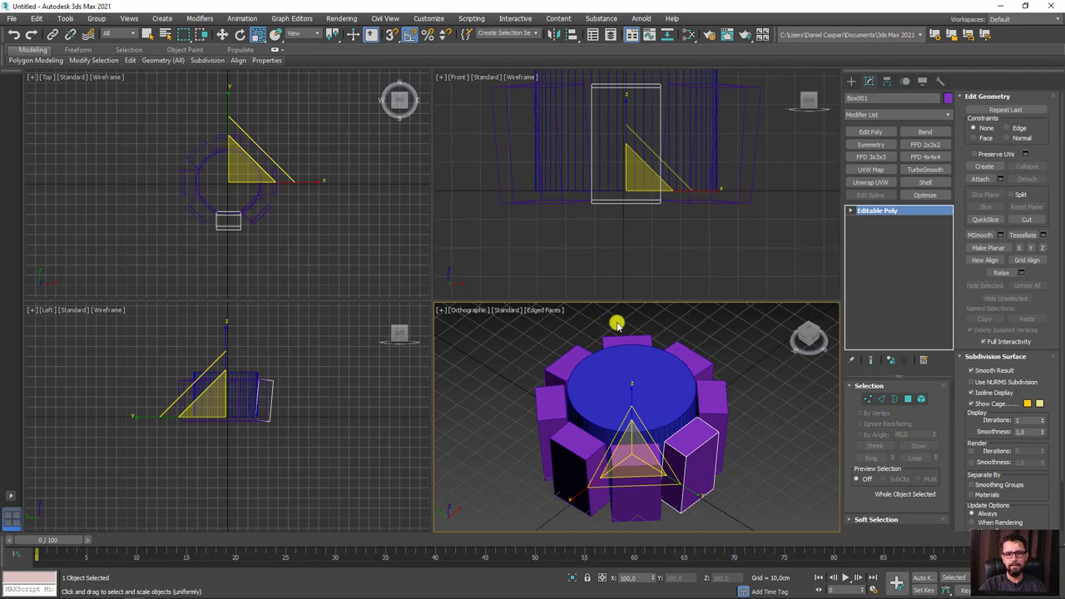
{"action": "left_click", "coordinate": [640, 373]}
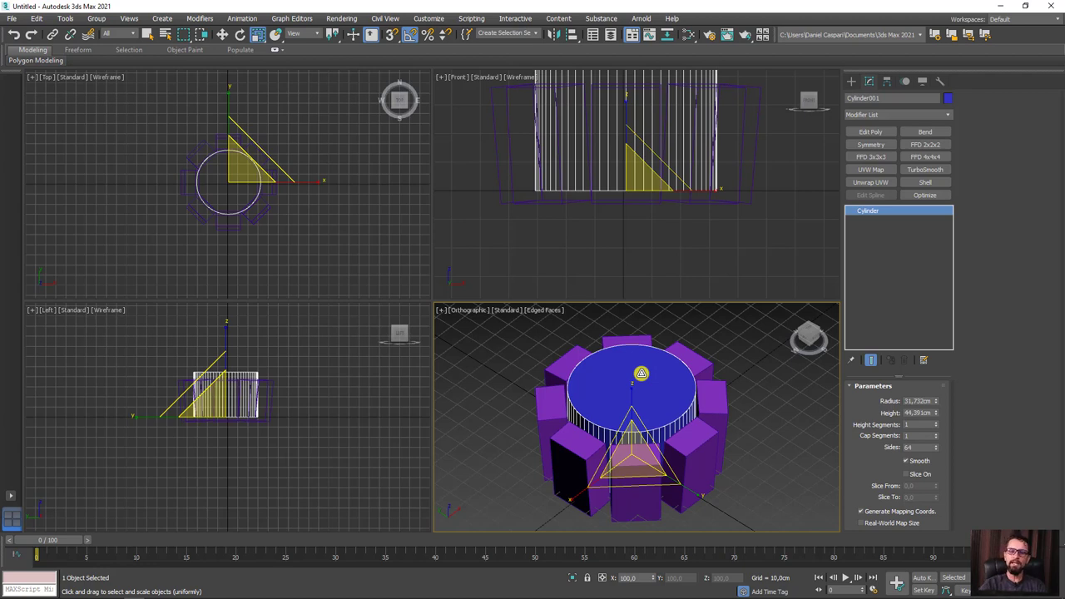
Select all eight panel boxes, excluding the cylinder, and convert them together to Editable Poly
{"action": "left_click", "coordinate": [699, 454]}
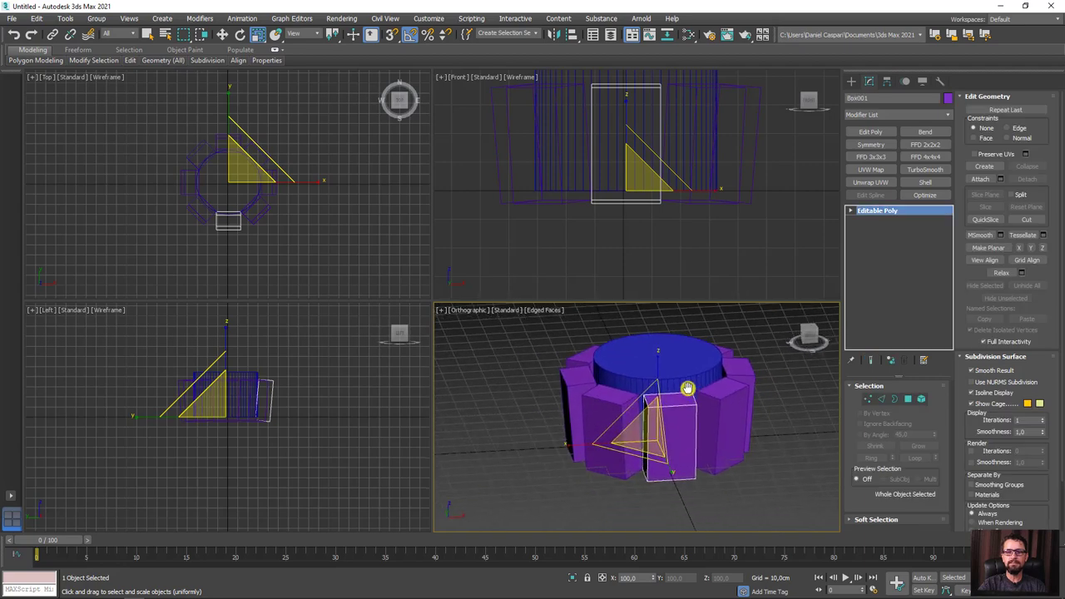
{"action": "middle_click_drag", "start_coordinate": [762, 451], "coordinate": [774, 341], "text": "alt"}
{"action": "left_click_drag", "start_coordinate": [756, 321], "coordinate": [492, 438]}
{"action": "left_click", "coordinate": [660, 344], "text": "alt"}
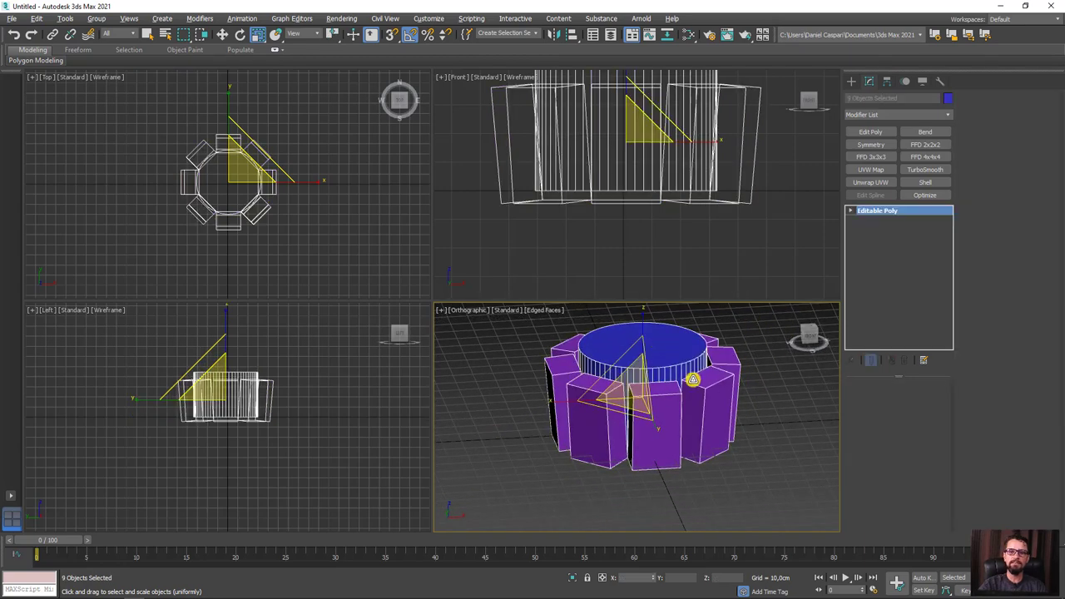
{"action": "mouse_move", "coordinate": [688, 369]}
{"action": "middle_mouse_down", "text": "alt"}
{"action": "mouse_move", "coordinate": [708, 404]}
{"action": "mouse_move", "coordinate": [668, 392]}
{"action": "middle_mouse_up", "text": "alt"}
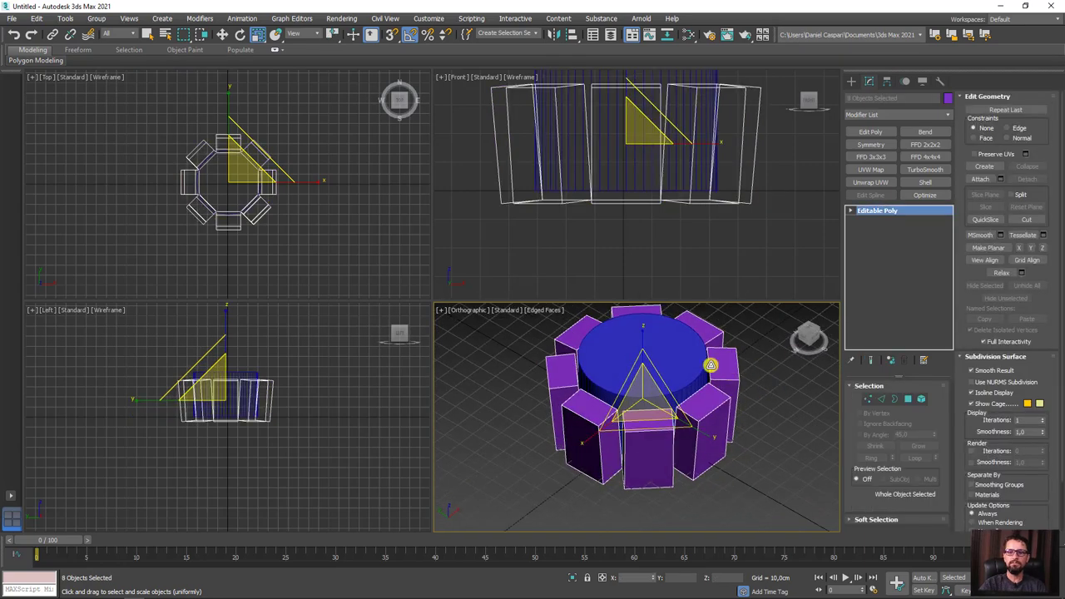
{"action": "right_click", "coordinate": [729, 364]}
{"action": "mouse_move", "coordinate": [749, 483]}
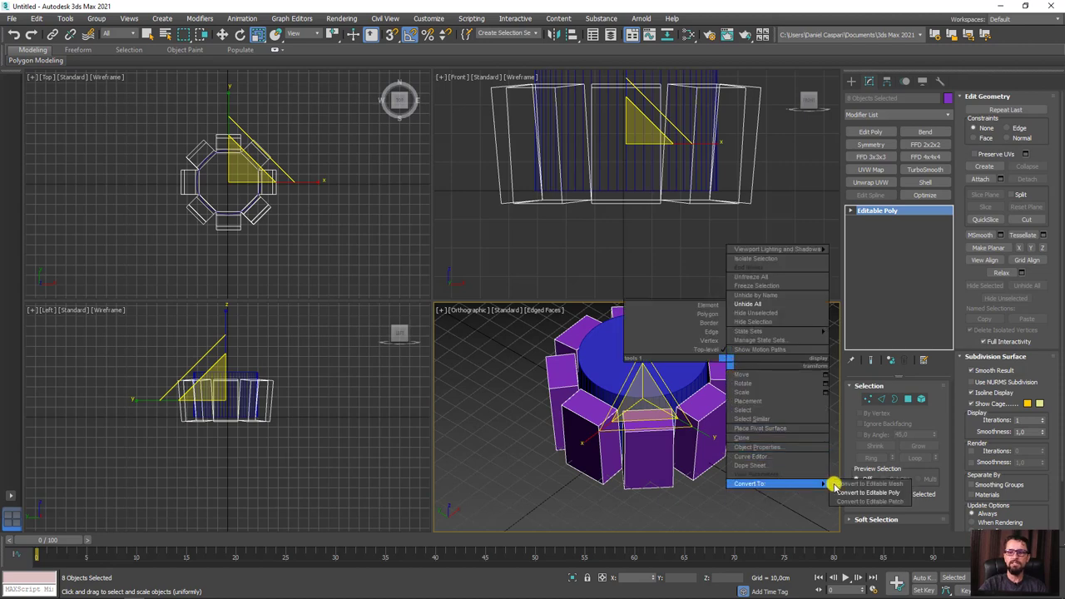
{"action": "left_click", "coordinate": [866, 492]}
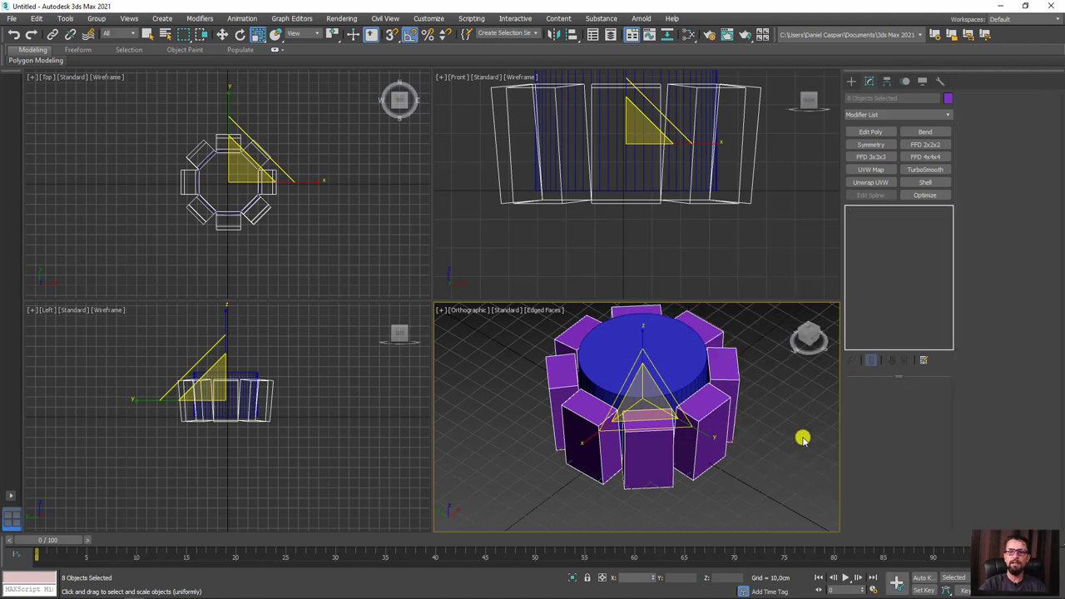
{"action": "left_click", "coordinate": [786, 472]}
{"action": "left_click", "coordinate": [713, 426]}
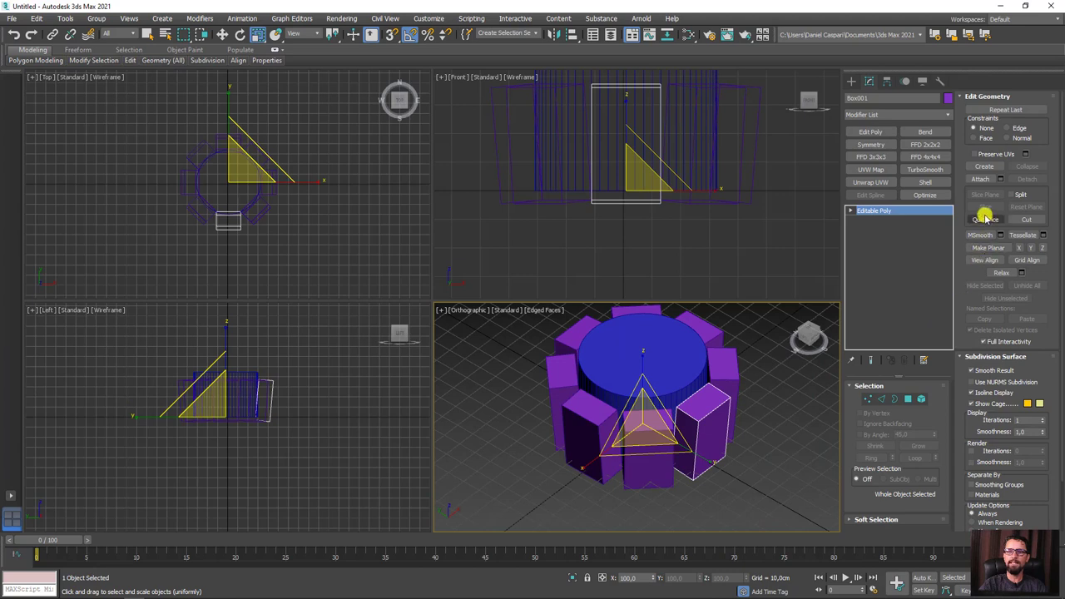
Attach the other seven panel boxes into Box001
{"action": "left_click", "coordinate": [980, 179]}
{"action": "left_click", "coordinate": [636, 444]}
{"action": "left_click", "coordinate": [587, 442]}
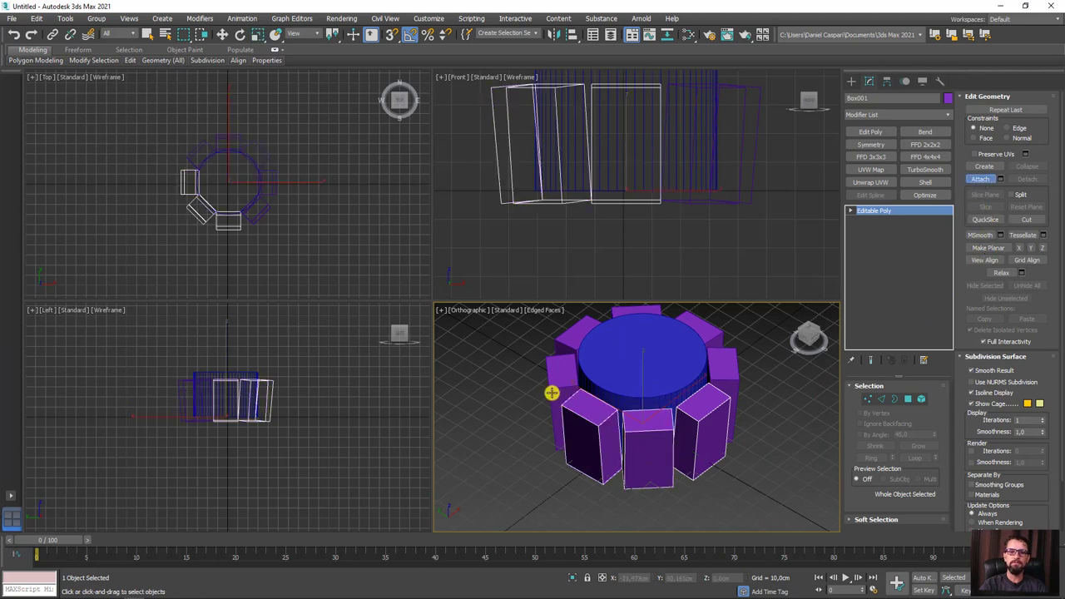
{"action": "left_click", "coordinate": [565, 362]}
{"action": "left_click", "coordinate": [586, 331]}
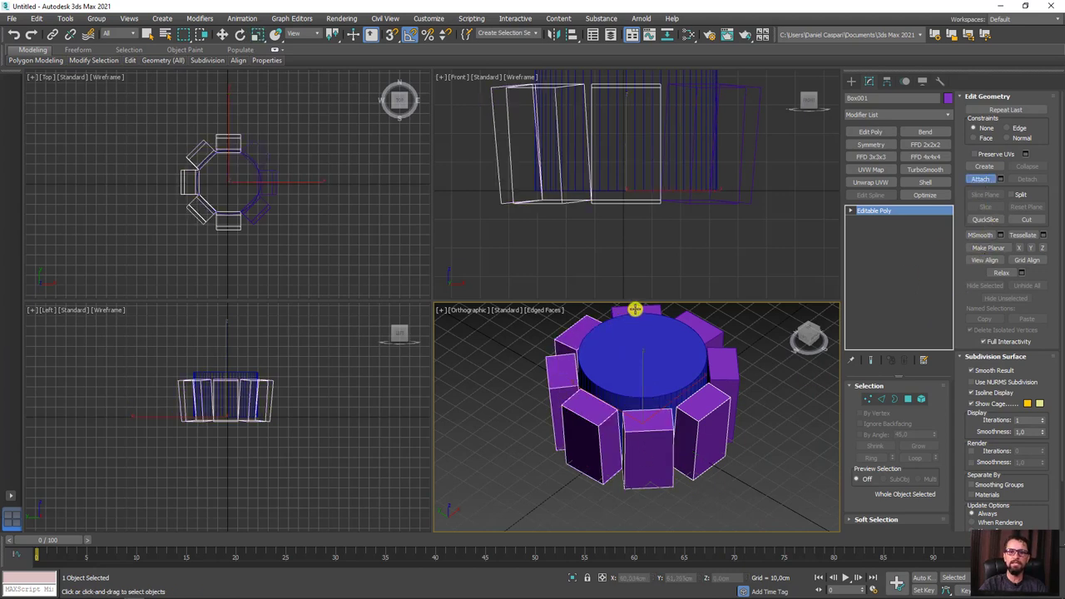
{"action": "left_click", "coordinate": [635, 309]}
{"action": "left_click", "coordinate": [694, 319]}
{"action": "left_click", "coordinate": [734, 368]}
Maximize the viewport with Alt+W and orbit to see the whole panel ring
{"action": "key", "text": "w"}
{"action": "mouse_move", "coordinate": [749, 466]}
{"action": "middle_mouse_down"}
{"action": "mouse_move", "coordinate": [717, 496]}
{"action": "mouse_move", "coordinate": [641, 421]}
{"action": "middle_mouse_up"}
{"action": "left_click_drag", "start_coordinate": [608, 416], "coordinate": [672, 441]}
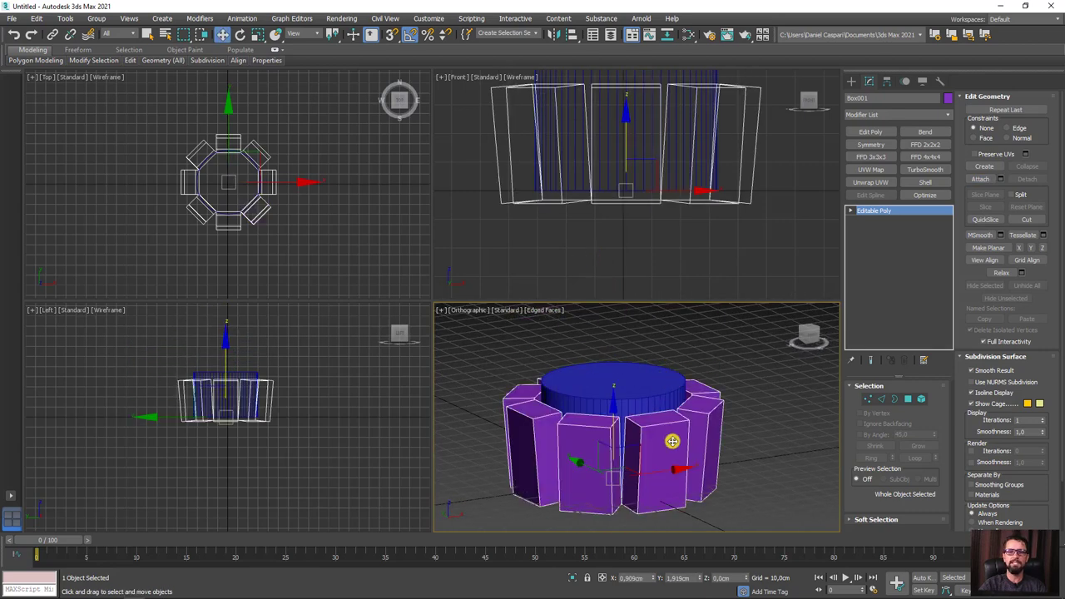
{"action": "middle_click_drag", "start_coordinate": [673, 441], "coordinate": [714, 404], "text": "alt"}
{"action": "scroll", "coordinate": [749, 416], "scroll_direction": "down", "scroll_amount": 5}
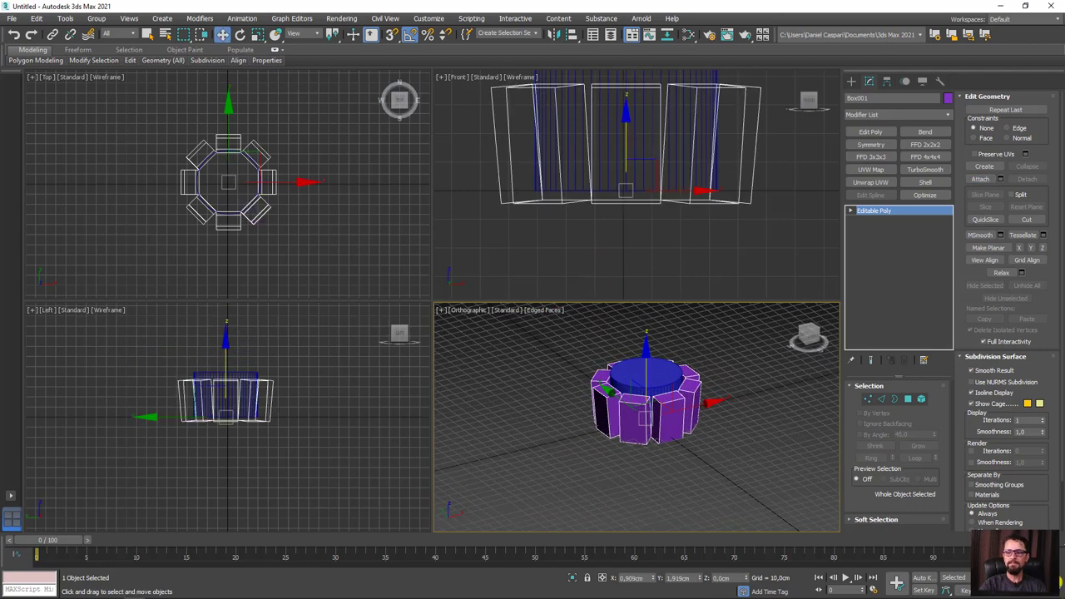
{"action": "key", "text": "alt+w"}
{"action": "mouse_move", "coordinate": [584, 302]}
{"action": "middle_mouse_down", "text": "alt"}
{"action": "mouse_move", "coordinate": [592, 371]}
{"action": "mouse_move", "coordinate": [640, 184]}
{"action": "middle_mouse_up", "text": "alt"}
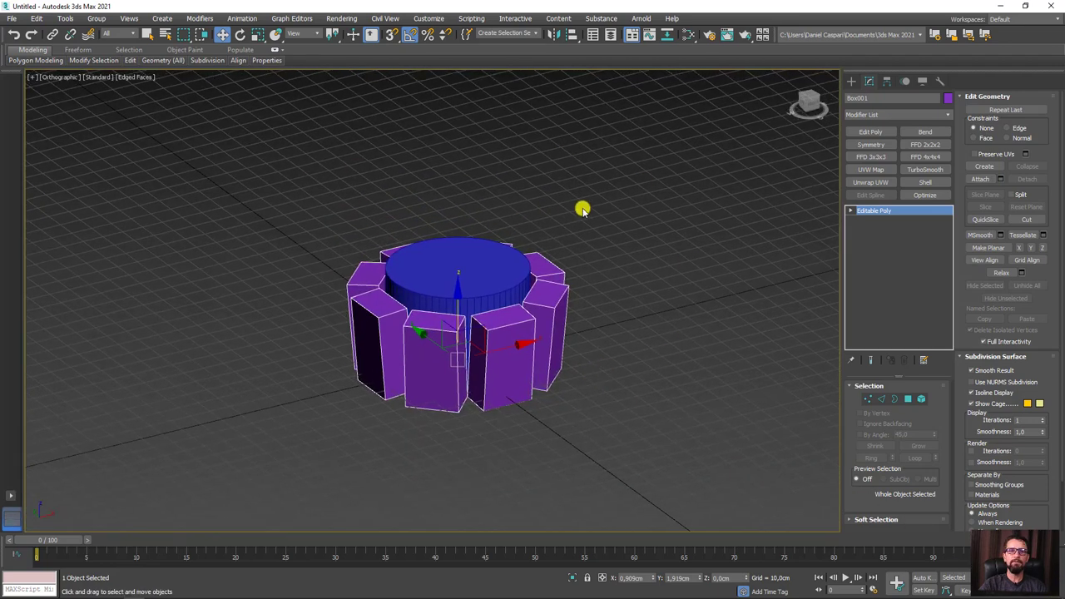
Select the cylinder and start a Compound Objects ProBoolean subtraction, picking the boxes to remove
{"action": "left_click", "coordinate": [464, 270]}
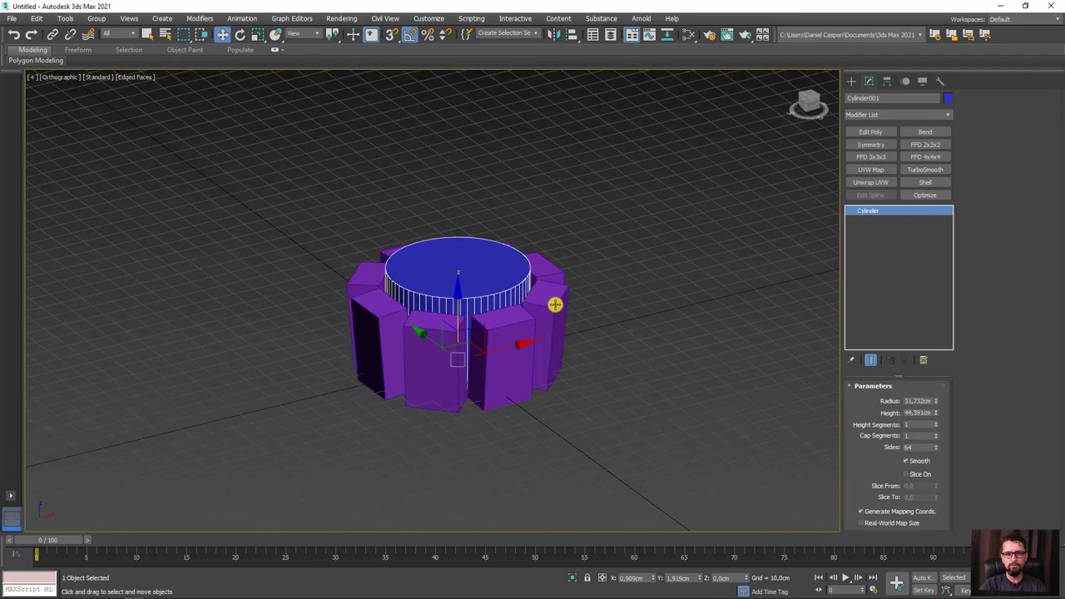
{"action": "middle_click_drag", "start_coordinate": [554, 305], "coordinate": [625, 280]}
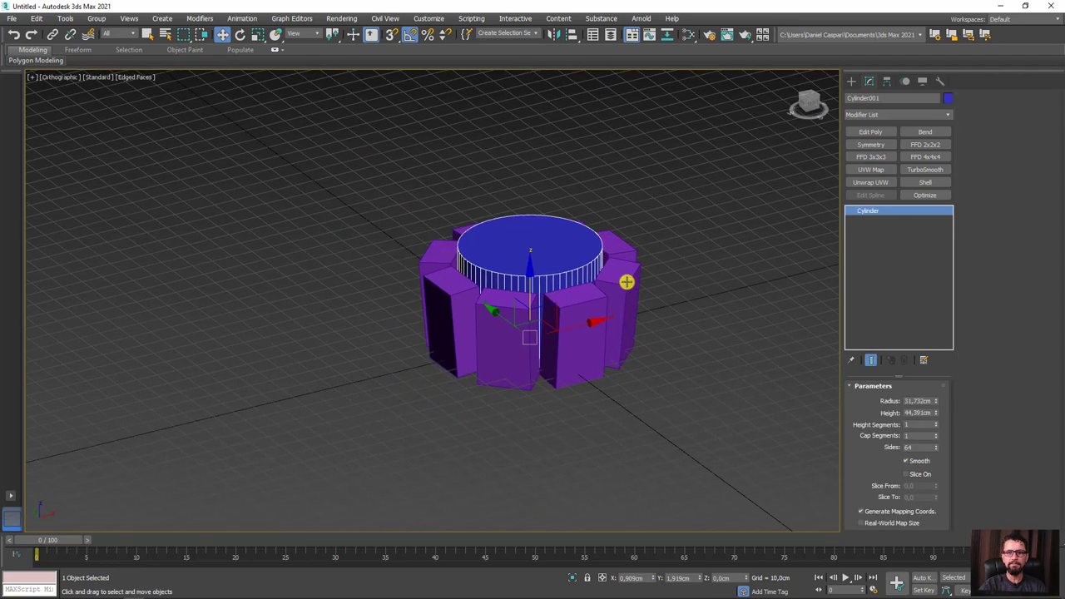
{"action": "left_click", "coordinate": [851, 83]}
{"action": "left_click", "coordinate": [879, 112]}
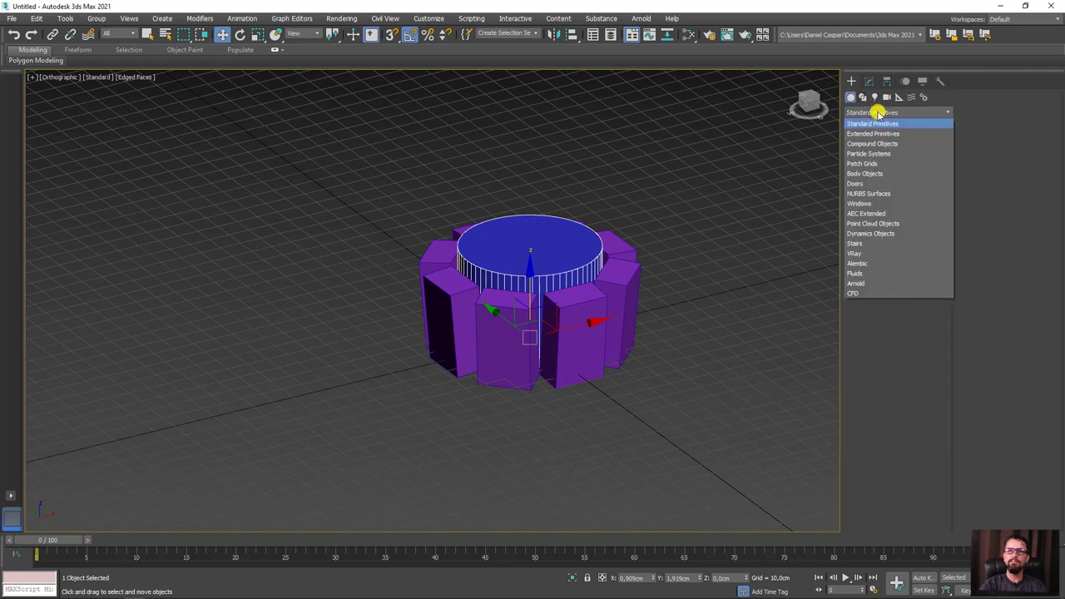
{"action": "left_click", "coordinate": [875, 144]}
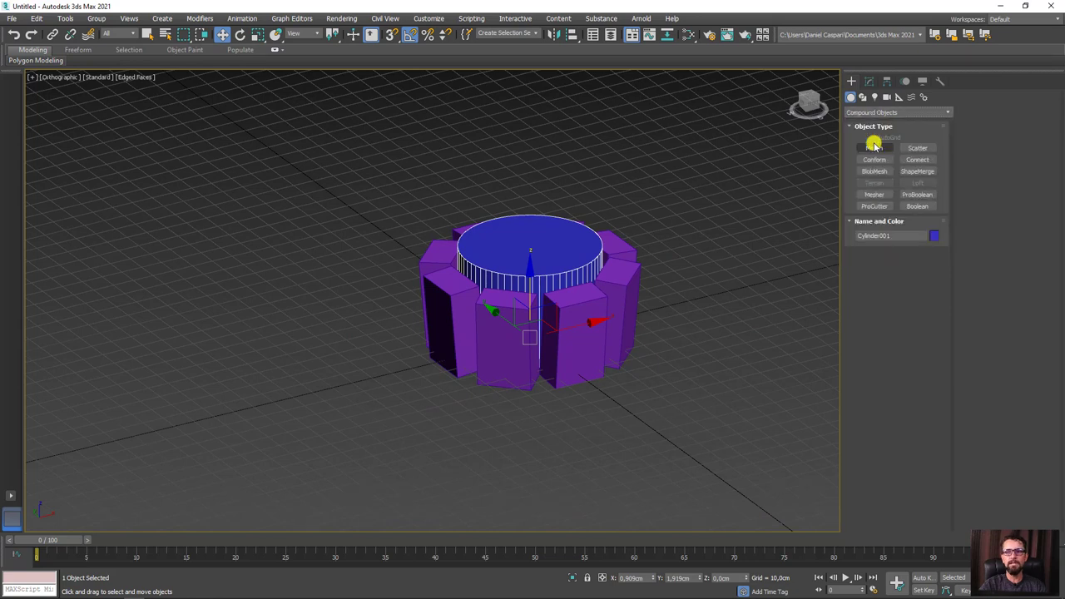
{"action": "left_click", "coordinate": [918, 195]}
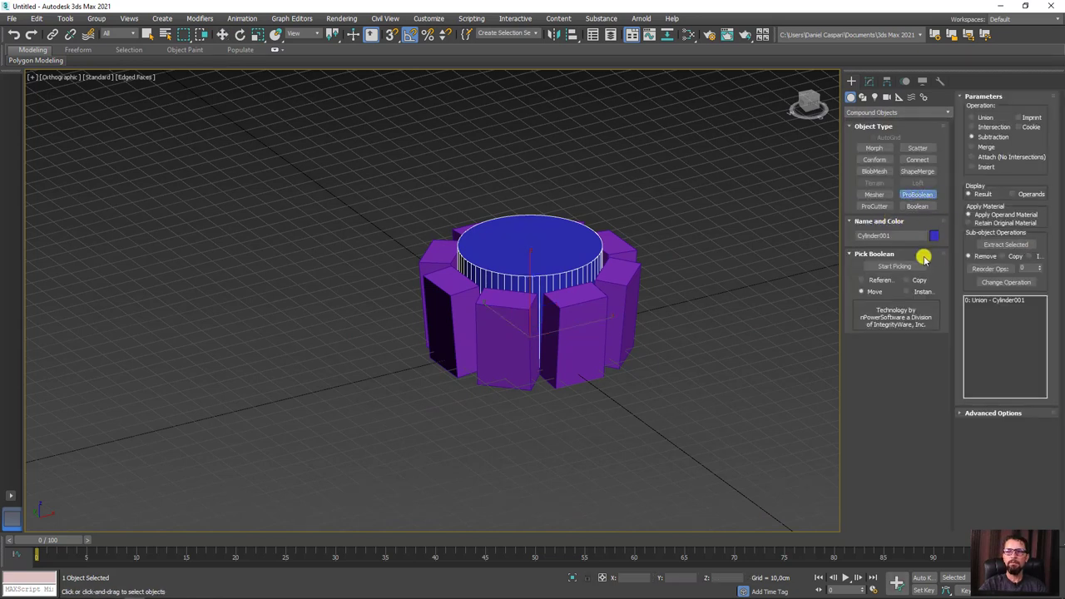
{"action": "left_click", "coordinate": [898, 266]}
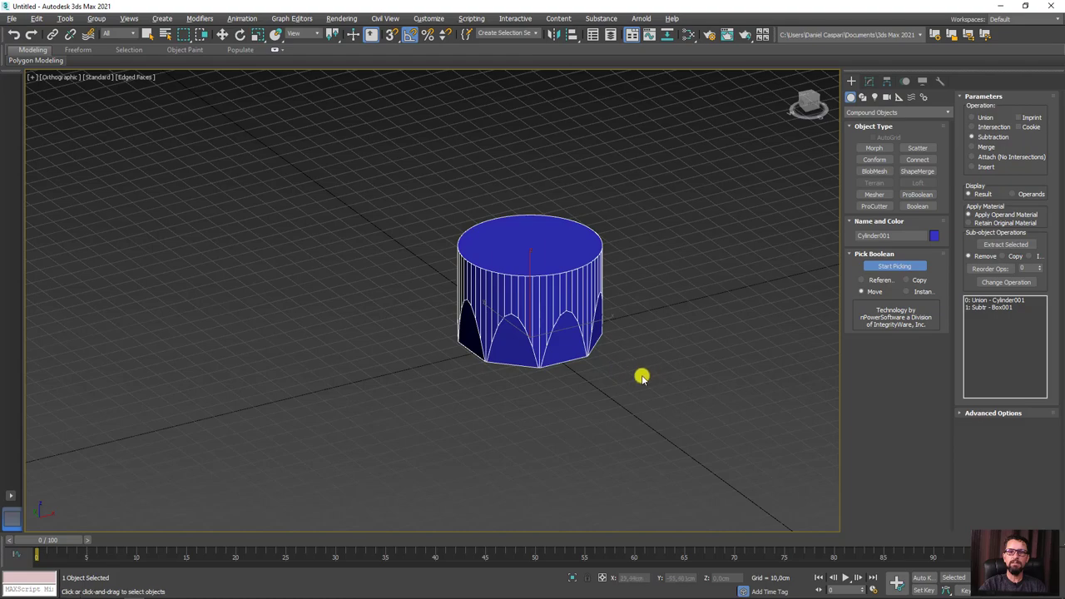
{"action": "middle_click_drag", "start_coordinate": [642, 374], "coordinate": [517, 348], "text": "alt"}
{"action": "scroll", "coordinate": [533, 350], "scroll_direction": "up", "scroll_amount": 2}
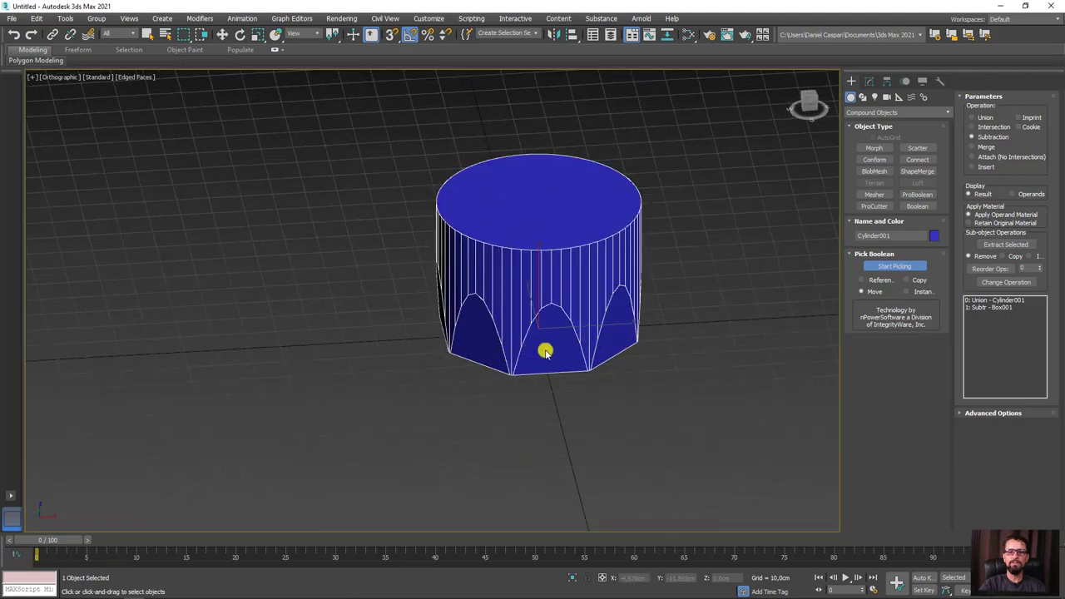
{"action": "key", "text": "p"}
{"action": "scroll", "coordinate": [569, 359], "scroll_direction": "up", "scroll_amount": 4}
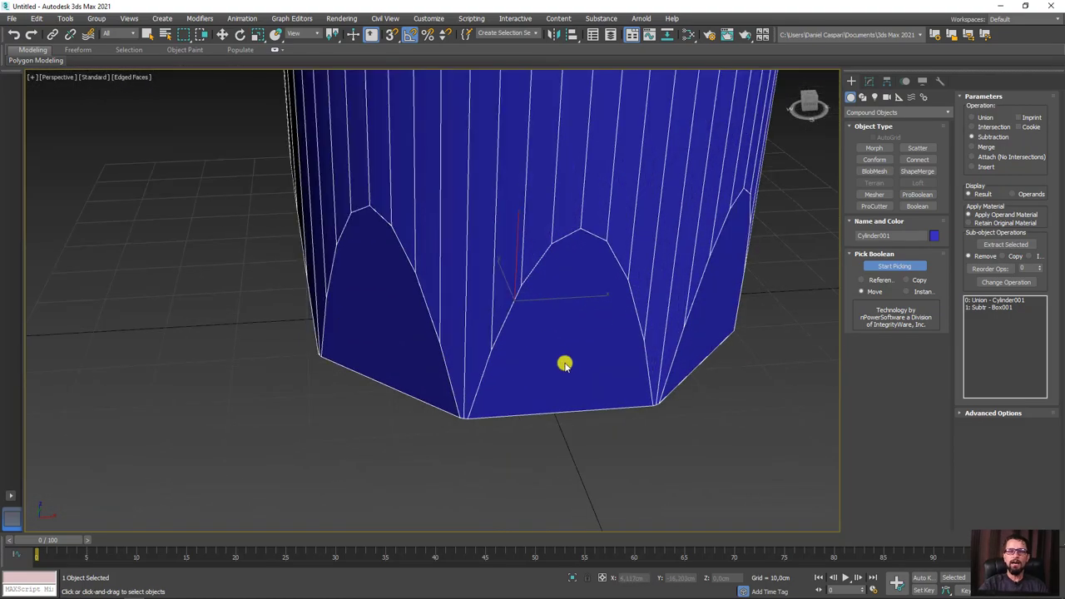
{"action": "mouse_move", "coordinate": [535, 388]}
{"action": "middle_mouse_down", "text": "alt"}
{"action": "mouse_move", "coordinate": [496, 408]}
{"action": "mouse_move", "coordinate": [520, 367]}
{"action": "middle_mouse_up", "text": "alt"}
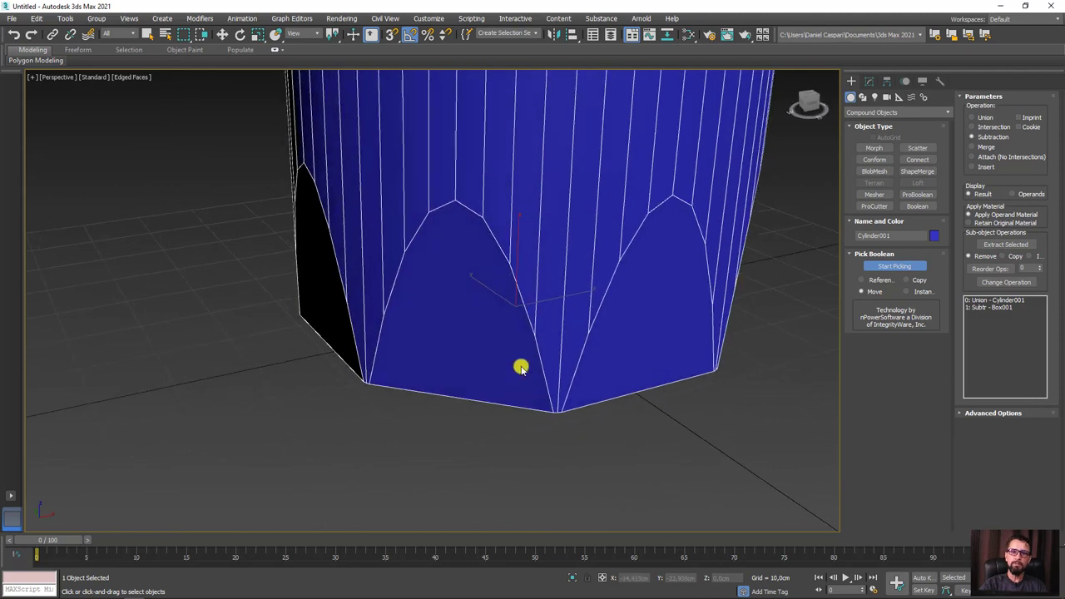
{"action": "mouse_move", "coordinate": [695, 298]}
{"action": "middle_mouse_down", "text": "alt"}
{"action": "mouse_move", "coordinate": [687, 369]}
{"action": "mouse_move", "coordinate": [587, 345]}
{"action": "mouse_move", "coordinate": [600, 278]}
{"action": "mouse_move", "coordinate": [587, 202]}
{"action": "middle_mouse_up", "text": "alt"}
{"action": "scroll", "coordinate": [657, 366], "scroll_direction": "down", "scroll_amount": 3}
{"action": "key", "text": "w"}
Convert the cut cylinder to Editable Poly and select its front arched polygon
{"action": "right_click", "coordinate": [588, 202]}
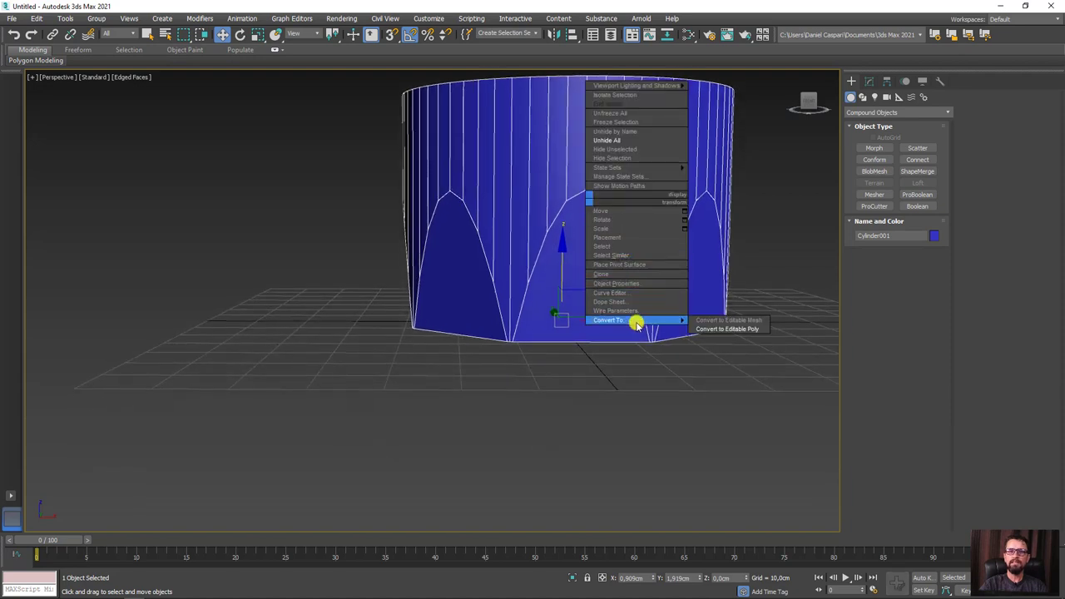
{"action": "left_click", "coordinate": [718, 330]}
{"action": "mouse_move", "coordinate": [789, 297]}
{"action": "middle_mouse_down", "text": "alt"}
{"action": "mouse_move", "coordinate": [751, 309]}
{"action": "mouse_move", "coordinate": [791, 339]}
{"action": "middle_mouse_up", "text": "alt"}
{"action": "left_click", "coordinate": [912, 403]}
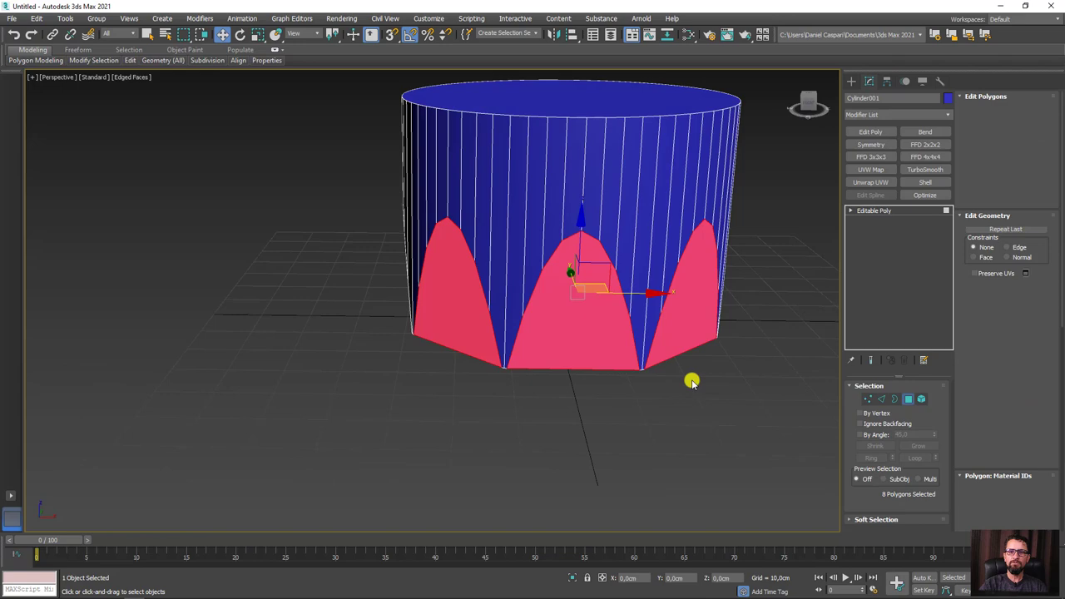
{"action": "left_click", "coordinate": [599, 344]}
Inset the front arched polygon slightly to add a narrow border loop
{"action": "scroll", "coordinate": [630, 340], "scroll_direction": "up", "scroll_amount": 3}
{"action": "scroll", "coordinate": [630, 340], "scroll_direction": "down", "scroll_amount": 3}
{"action": "scroll", "coordinate": [625, 286], "scroll_direction": "up", "scroll_amount": 3}
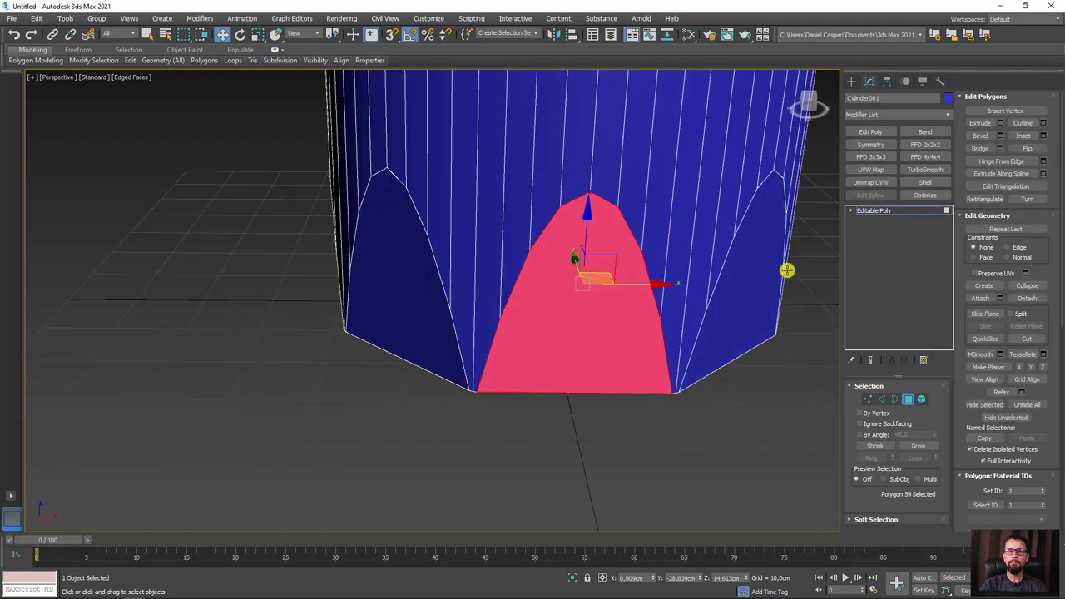
{"action": "left_click", "coordinate": [1043, 136]}
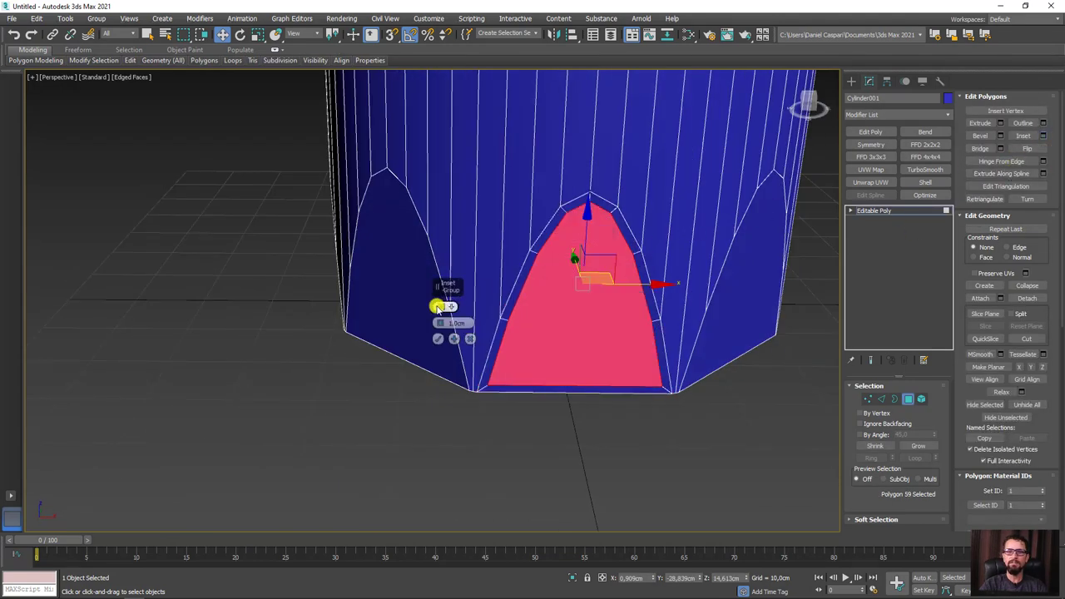
{"action": "left_click_drag", "start_coordinate": [444, 324], "coordinate": [443, 322]}
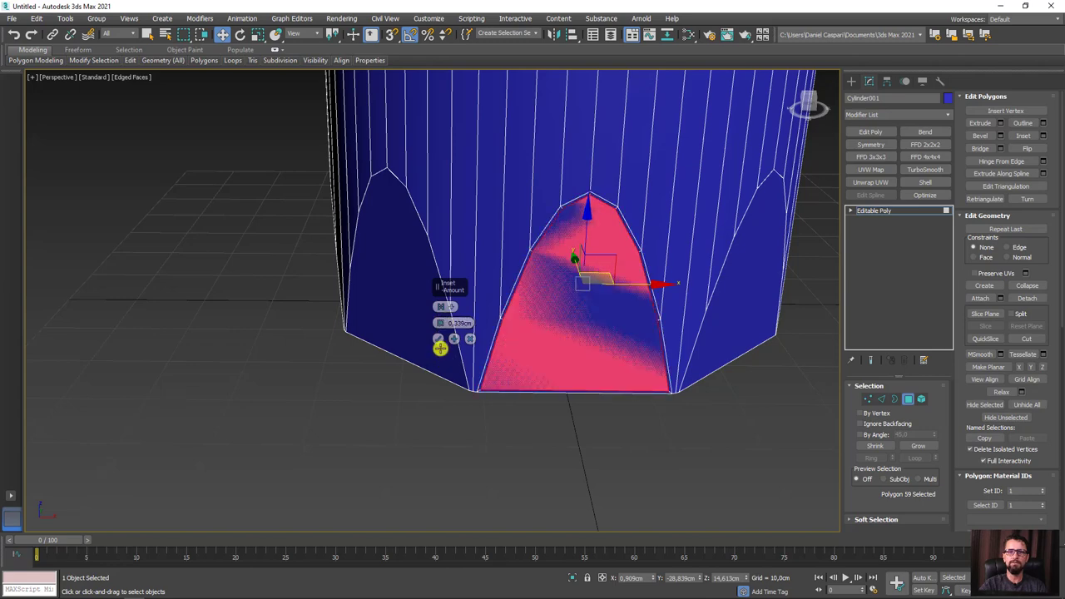
{"action": "left_click", "coordinate": [438, 339]}
{"action": "scroll", "coordinate": [569, 388], "scroll_direction": "up", "scroll_amount": 3}
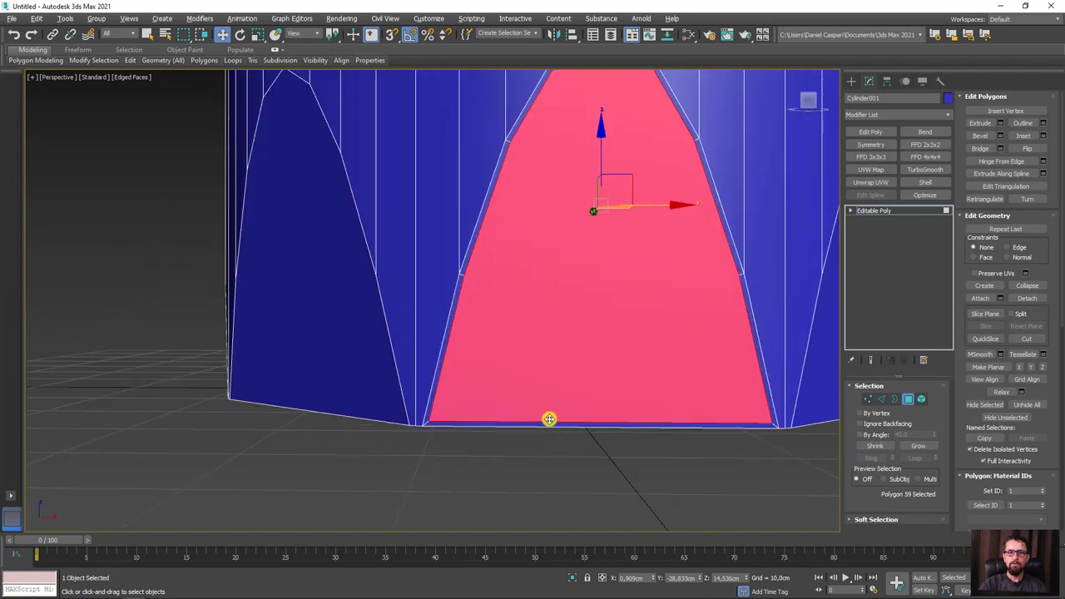
{"action": "middle_click_drag", "start_coordinate": [549, 419], "coordinate": [529, 354], "text": "alt"}
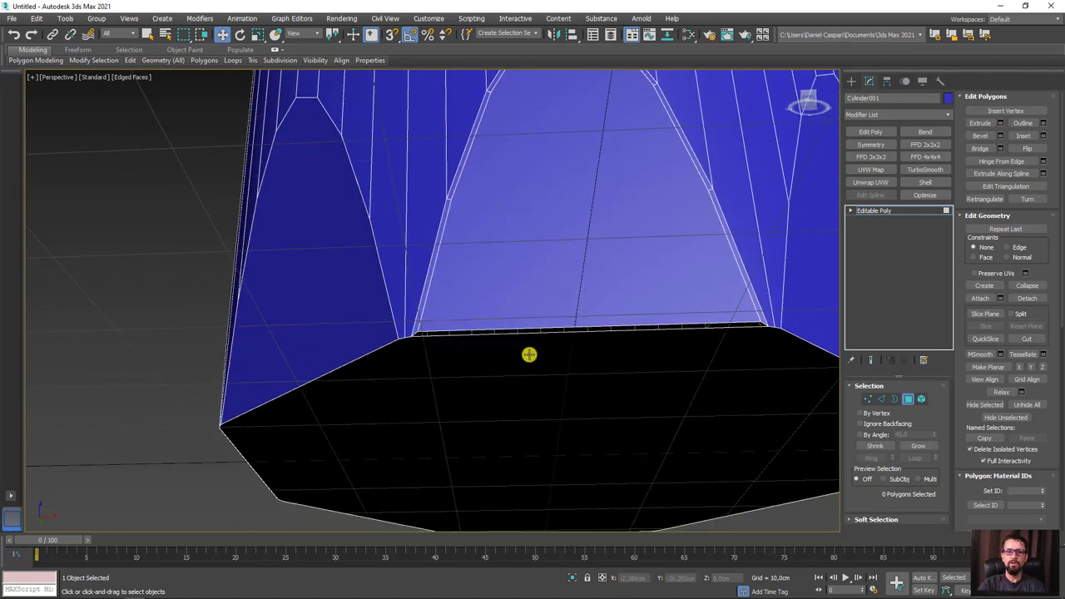
{"action": "scroll", "coordinate": [529, 354], "scroll_direction": "down", "scroll_amount": 2}
{"action": "scroll", "coordinate": [529, 355], "scroll_direction": "down", "scroll_amount": 5}
{"action": "scroll", "coordinate": [488, 325], "scroll_direction": "up", "scroll_amount": 3}
Select every cylinder polygon except the front arched panel and delete them
{"action": "scroll", "coordinate": [324, 201], "scroll_direction": "down", "scroll_amount": 2}
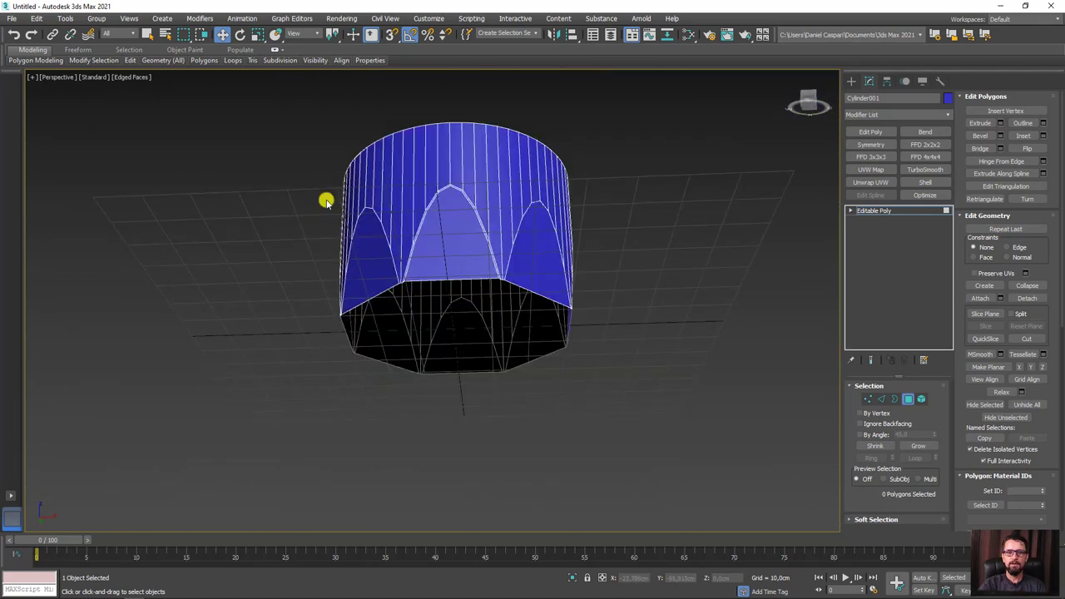
{"action": "left_click_drag", "start_coordinate": [267, 126], "coordinate": [397, 341]}
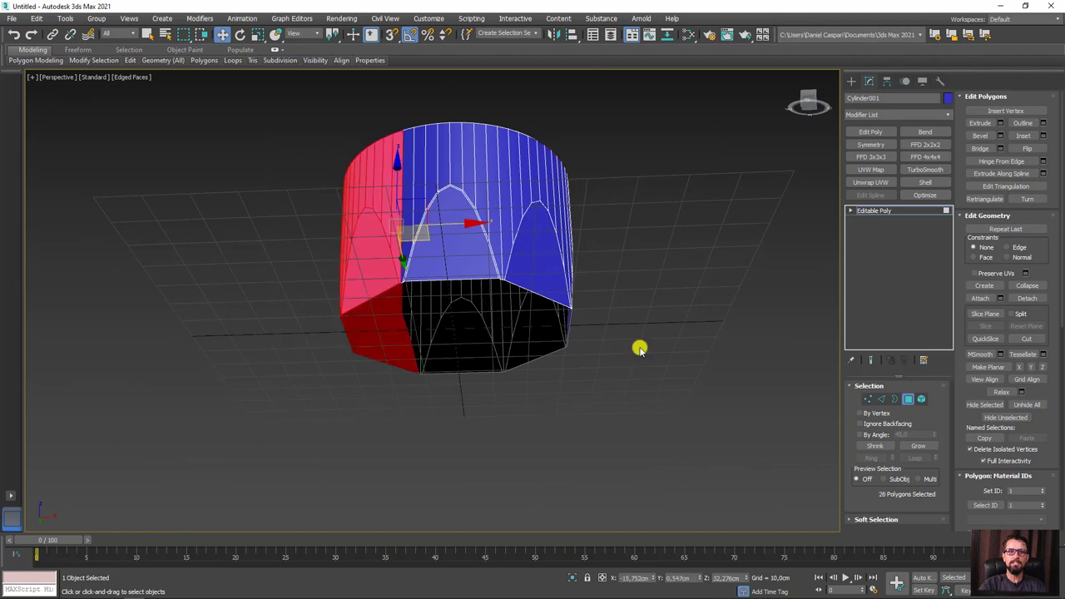
{"action": "middle_click_drag", "start_coordinate": [639, 350], "coordinate": [635, 424], "text": "alt"}
{"action": "mouse_move", "coordinate": [626, 442]}
{"action": "left_mouse_down"}
{"action": "mouse_move", "coordinate": [502, 59]}
{"action": "mouse_move", "coordinate": [464, 70]}
{"action": "left_mouse_up"}
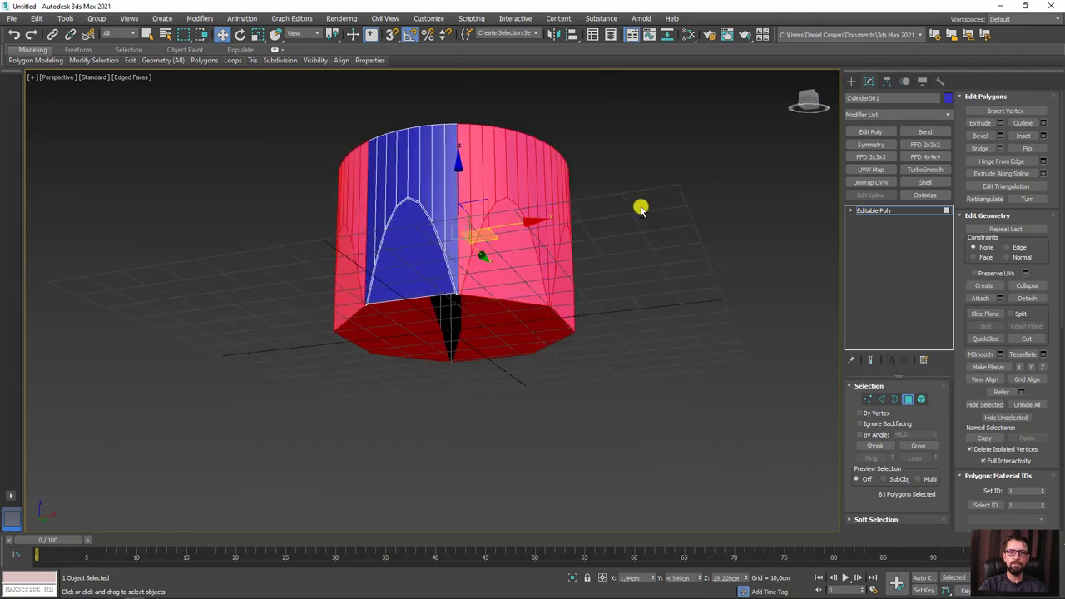
{"action": "middle_click_drag", "start_coordinate": [637, 204], "coordinate": [640, 416], "text": "alt"}
{"action": "left_click_drag", "start_coordinate": [448, 92], "coordinate": [448, 93]}
{"action": "middle_click_drag", "start_coordinate": [440, 216], "coordinate": [540, 270], "text": "alt"}
{"action": "key", "text": "Delete"}
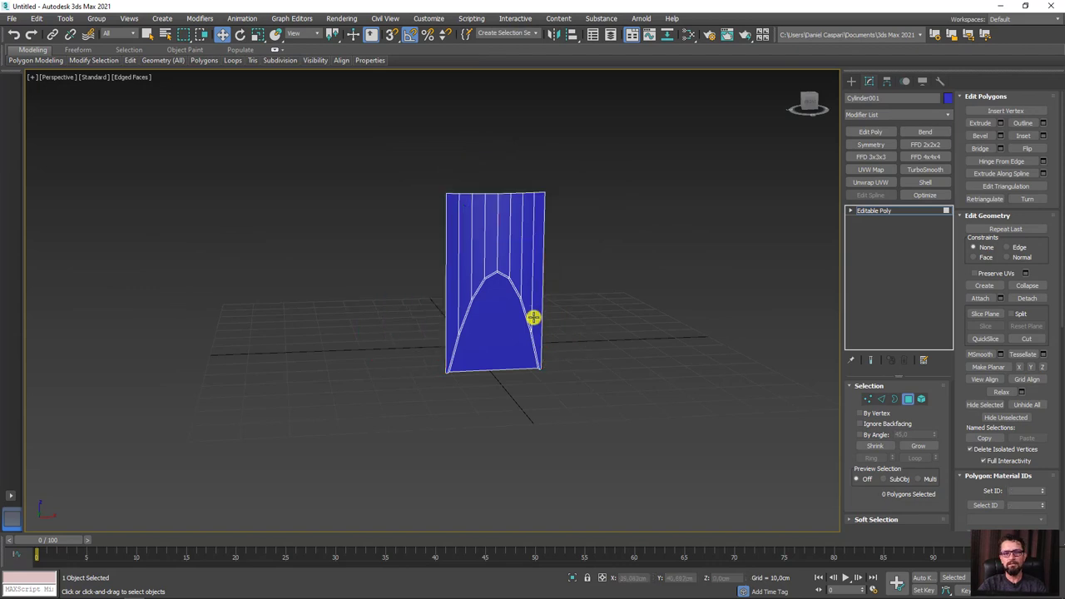
{"action": "scroll", "coordinate": [490, 345], "scroll_direction": "up", "scroll_amount": 2}
{"action": "scroll", "coordinate": [521, 275], "scroll_direction": "up", "scroll_amount": 2}
{"action": "middle_click_drag", "start_coordinate": [516, 371], "coordinate": [513, 428]}
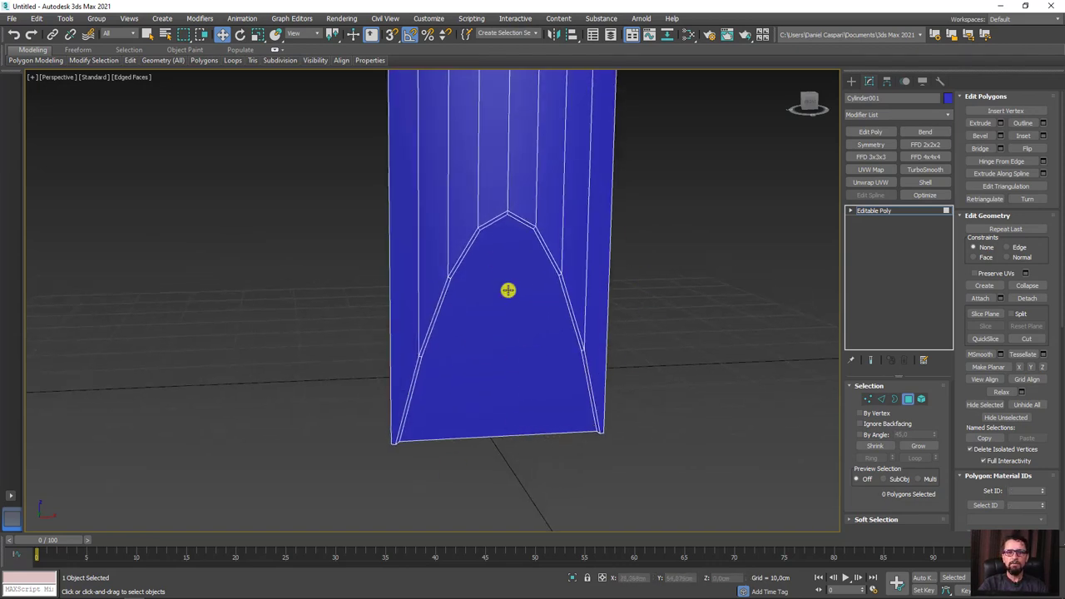
Connect two pairs of opposite vertices to add new edges across the panel's arch
{"action": "left_click", "coordinate": [868, 400]}
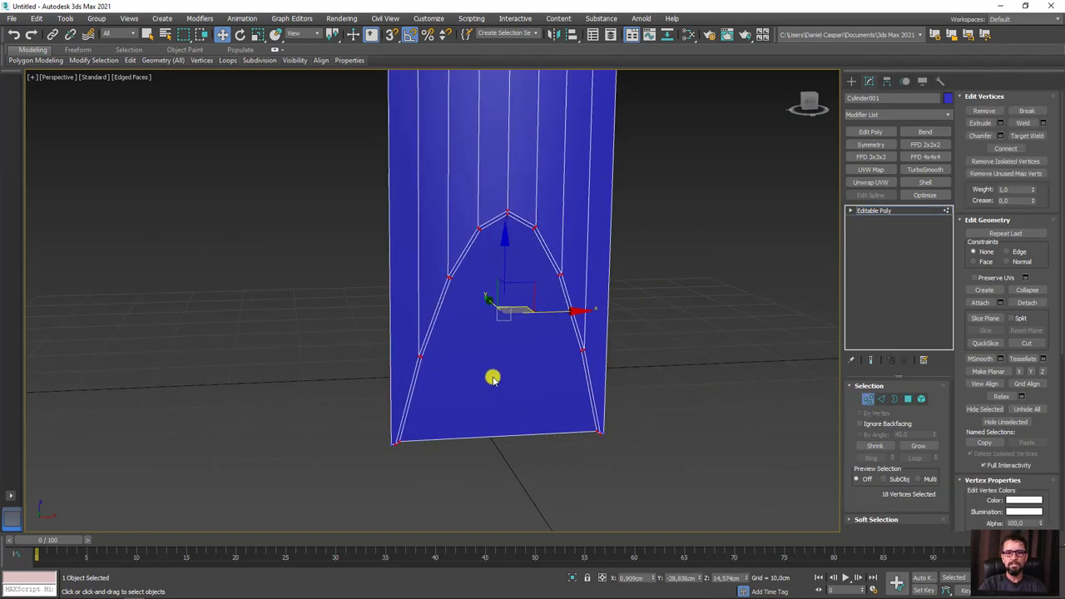
{"action": "scroll", "coordinate": [492, 376], "scroll_direction": "up", "scroll_amount": 2}
{"action": "left_click", "coordinate": [382, 345]}
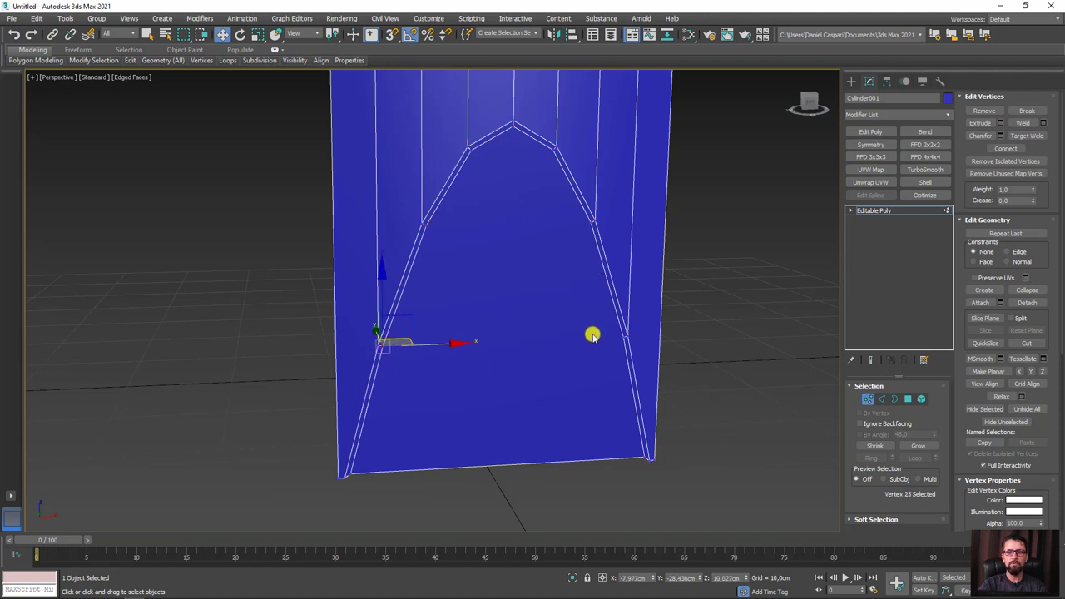
{"action": "left_click", "coordinate": [622, 334], "text": "ctrl"}
{"action": "key", "text": "ctrl+shift+e"}
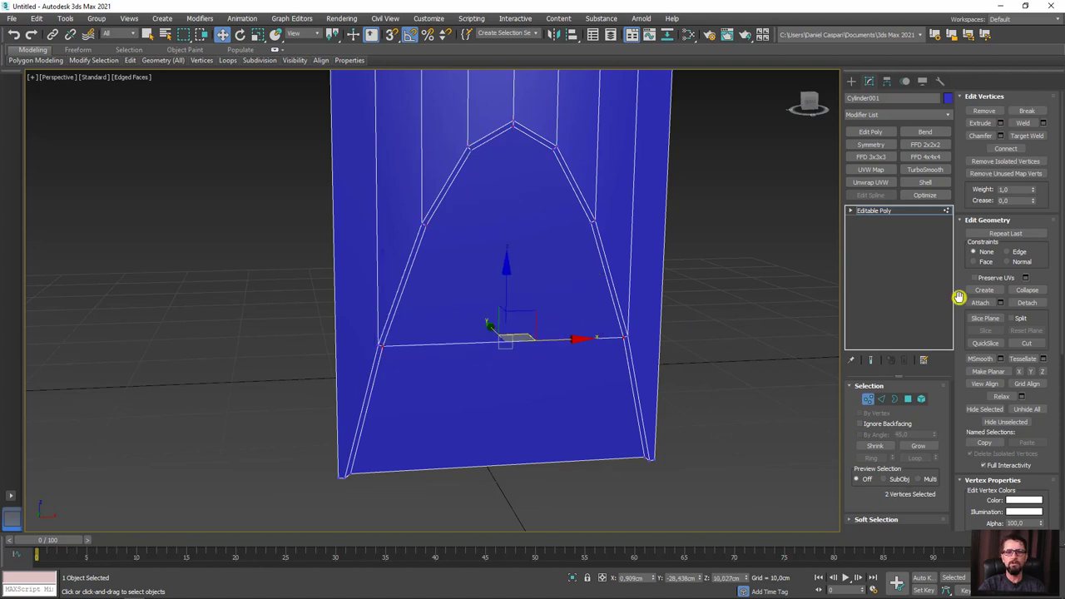
{"action": "left_click", "coordinate": [425, 224]}
{"action": "left_click", "coordinate": [590, 223], "text": "ctrl"}
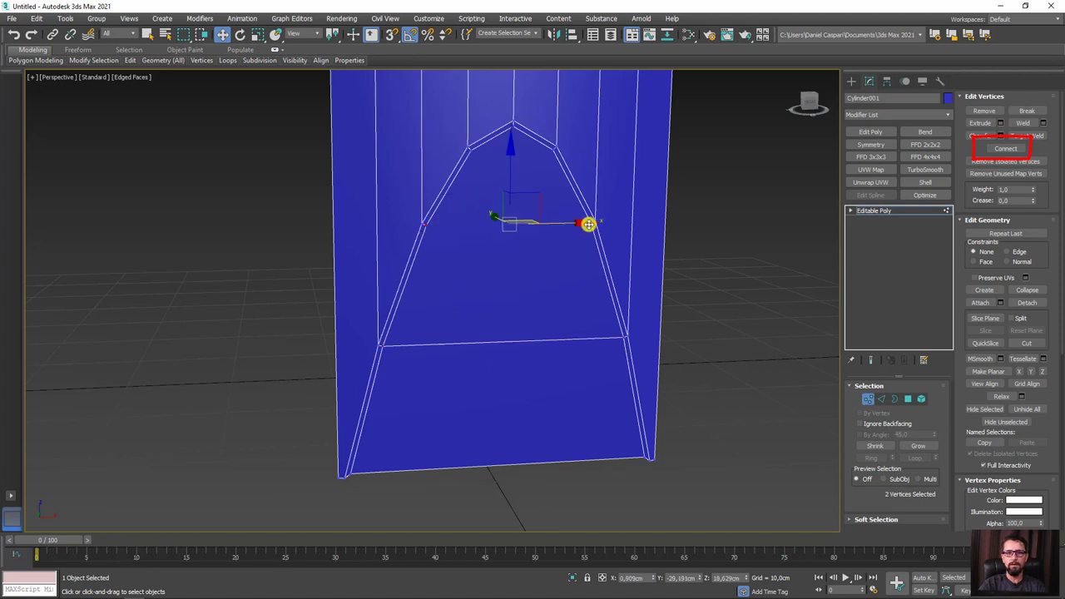
{"action": "key", "text": "ctrl+shift+e"}
Connect the selected edges to add a vertical centre edge, then select the top vertices
{"action": "left_click", "coordinate": [689, 286]}
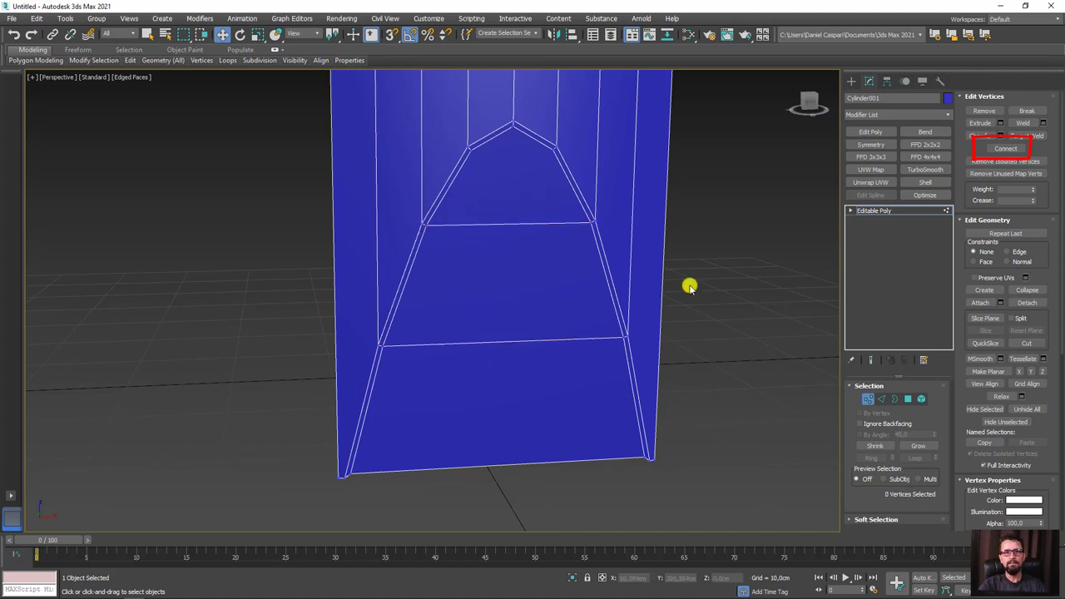
{"action": "left_click", "coordinate": [888, 398]}
{"action": "key", "text": "ctrl+shift+e"}
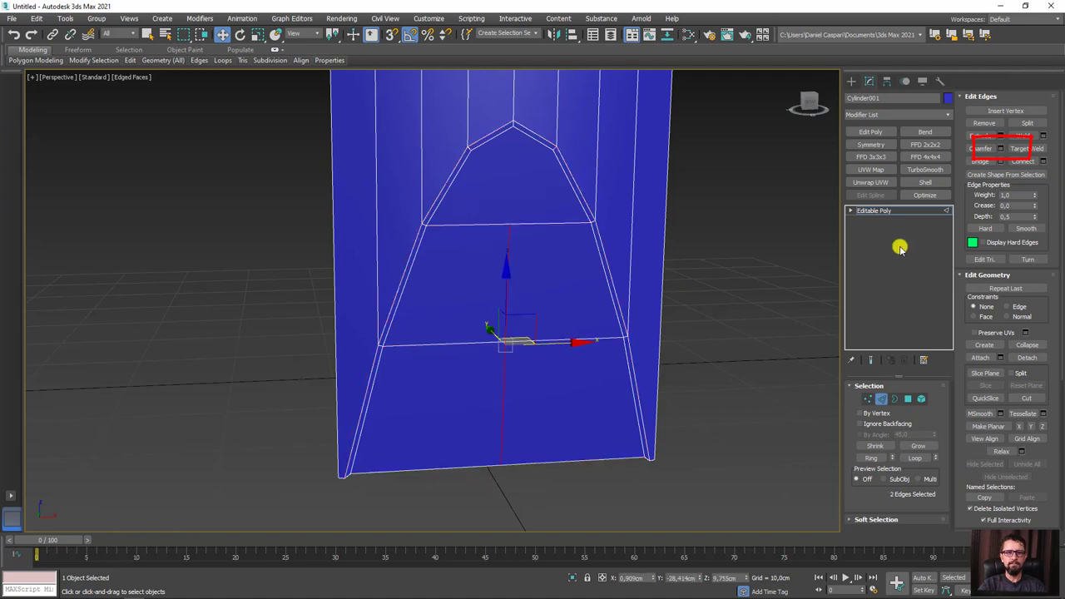
{"action": "left_click", "coordinate": [868, 399]}
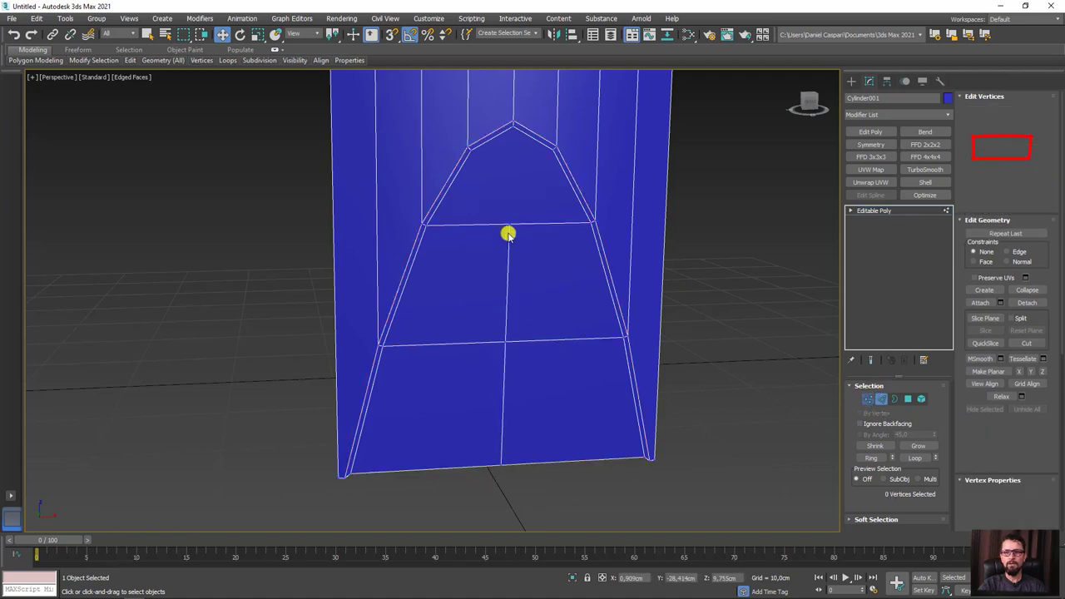
{"action": "left_click", "coordinate": [509, 130], "text": "ctrl"}
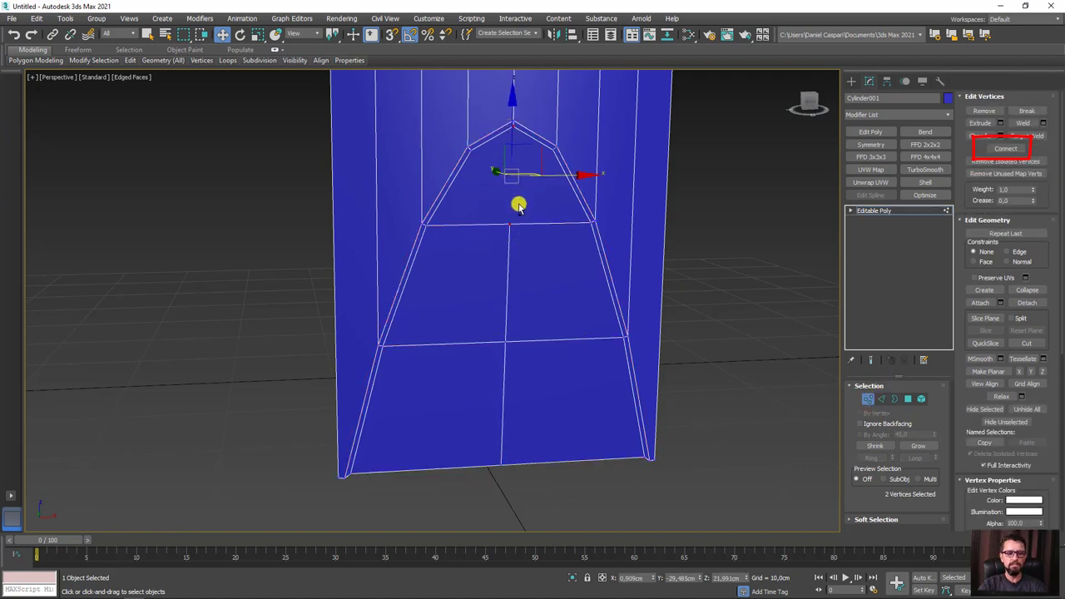
{"action": "scroll", "coordinate": [608, 243], "scroll_direction": "down", "scroll_amount": 3}
{"action": "middle_click_drag", "start_coordinate": [658, 333], "coordinate": [634, 340]}
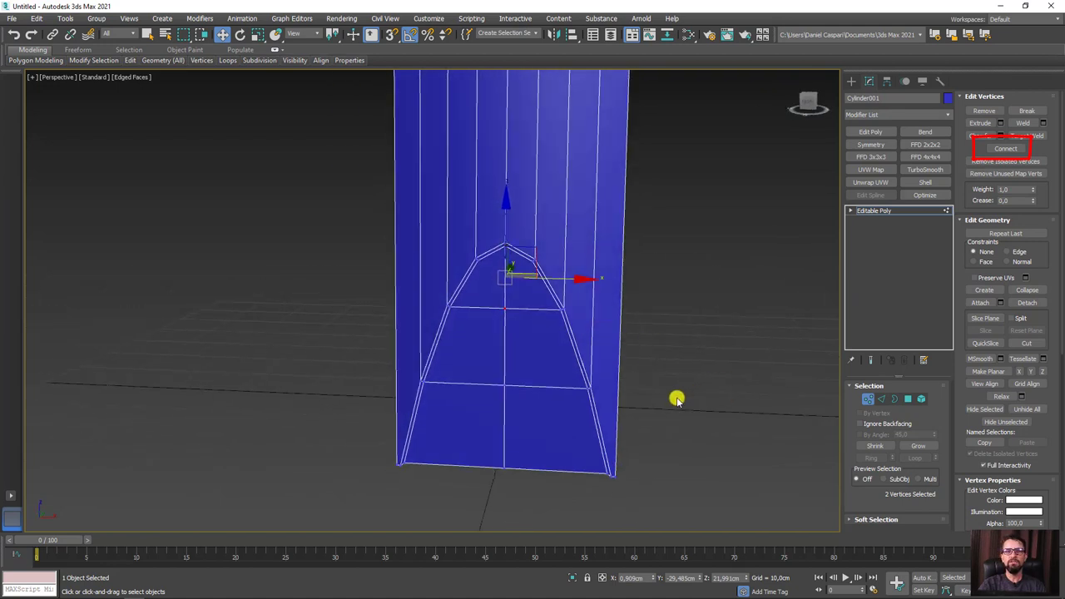
{"action": "scroll", "coordinate": [677, 400], "scroll_direction": "down", "scroll_amount": 2}
{"action": "left_click", "coordinate": [884, 399]}
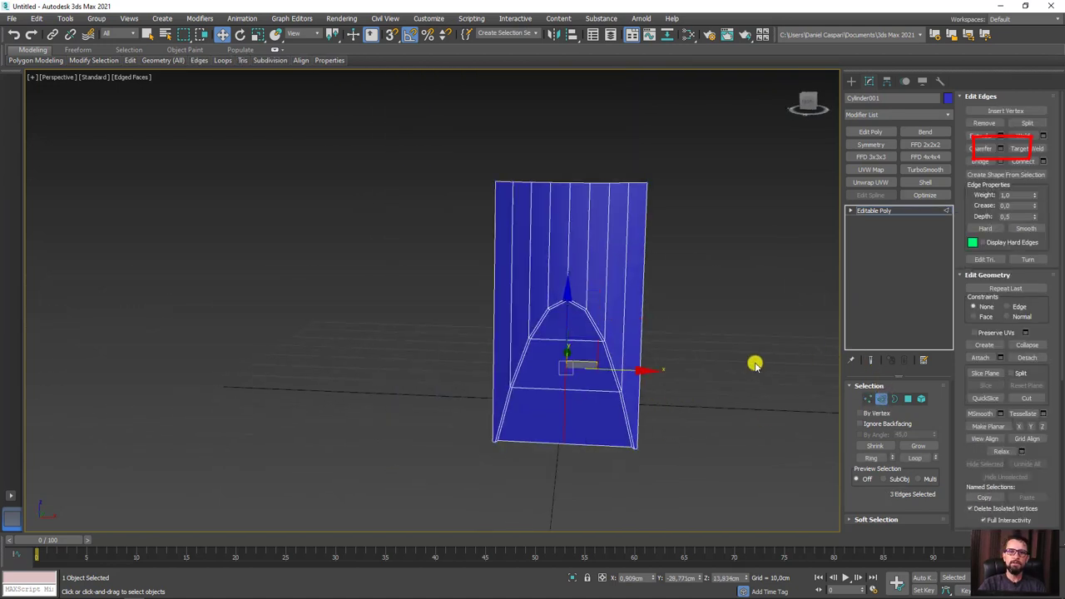
Activate Swift Loop from the Edit ribbon and add a support loop parallel to the arch outline
{"action": "left_click", "coordinate": [131, 60]}
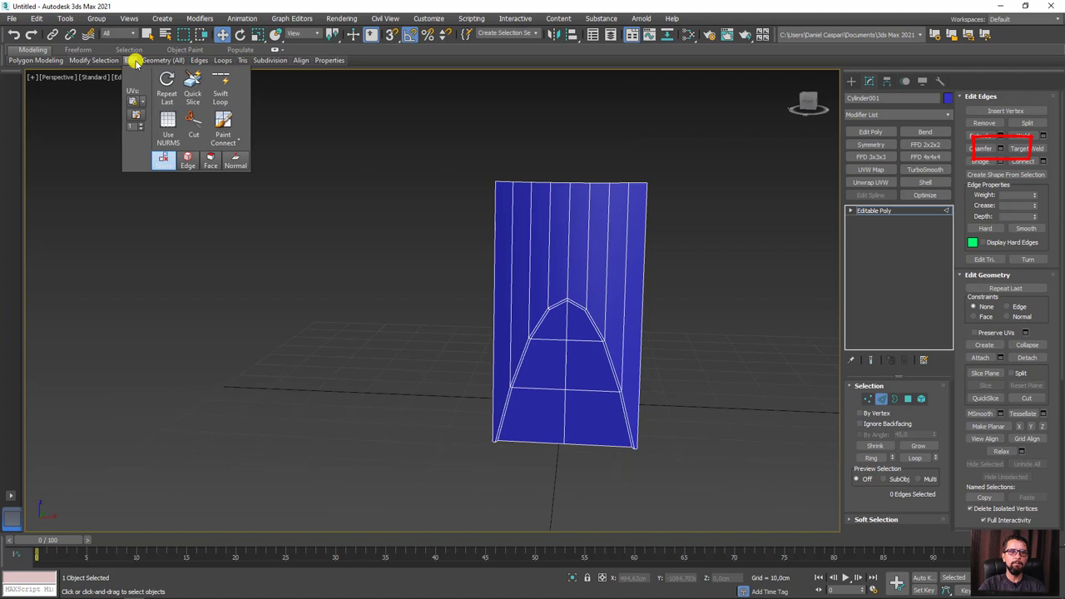
{"action": "left_click", "coordinate": [221, 87]}
{"action": "scroll", "coordinate": [564, 309], "scroll_direction": "up", "scroll_amount": 4}
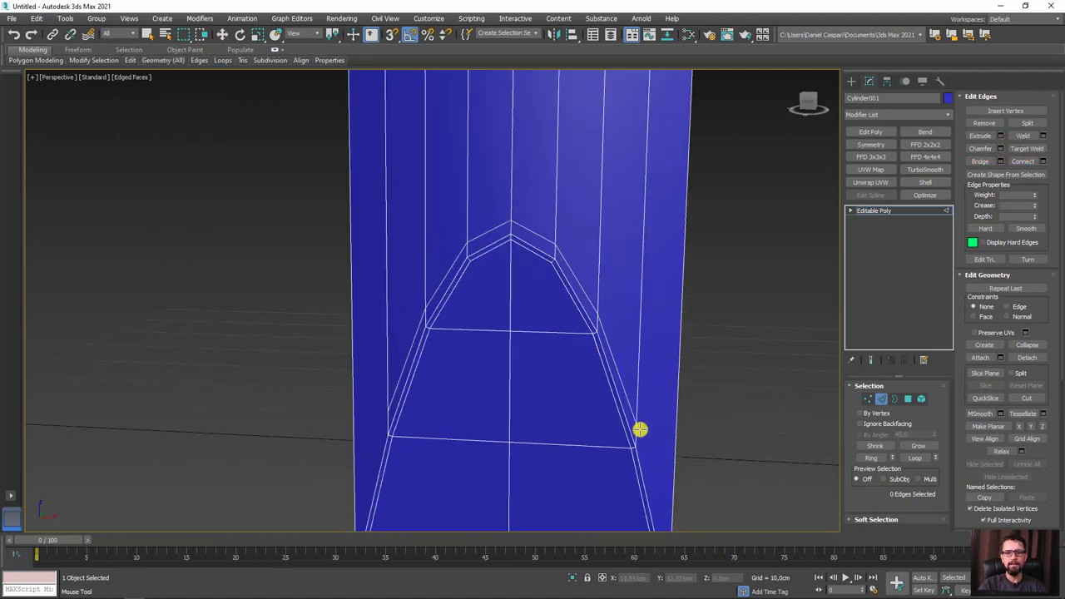
{"action": "middle_click_drag", "start_coordinate": [672, 492], "coordinate": [645, 287]}
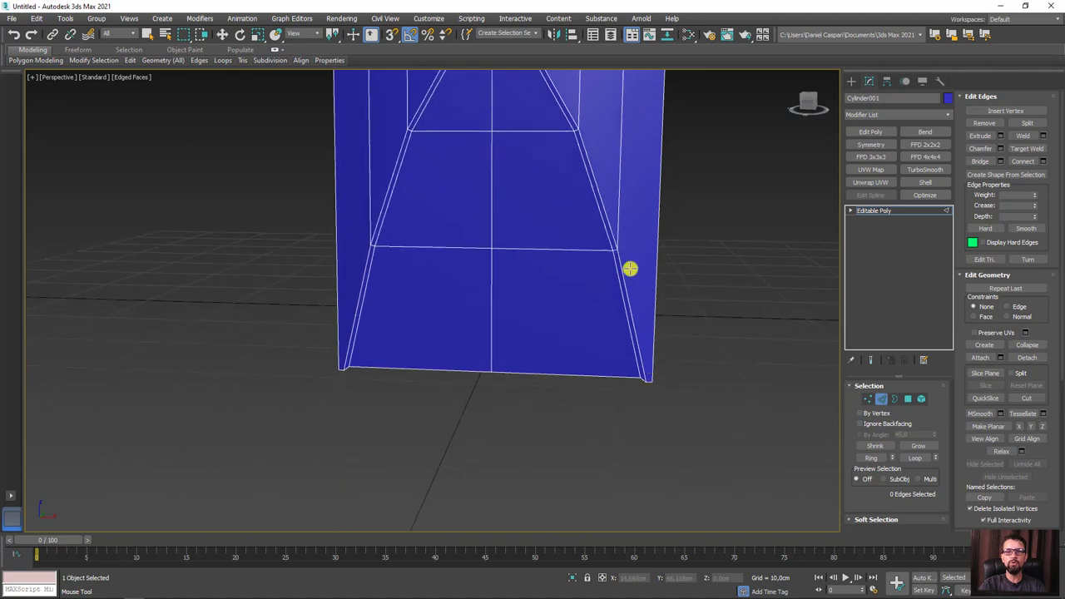
{"action": "scroll", "coordinate": [657, 358], "scroll_direction": "up", "scroll_amount": 4}
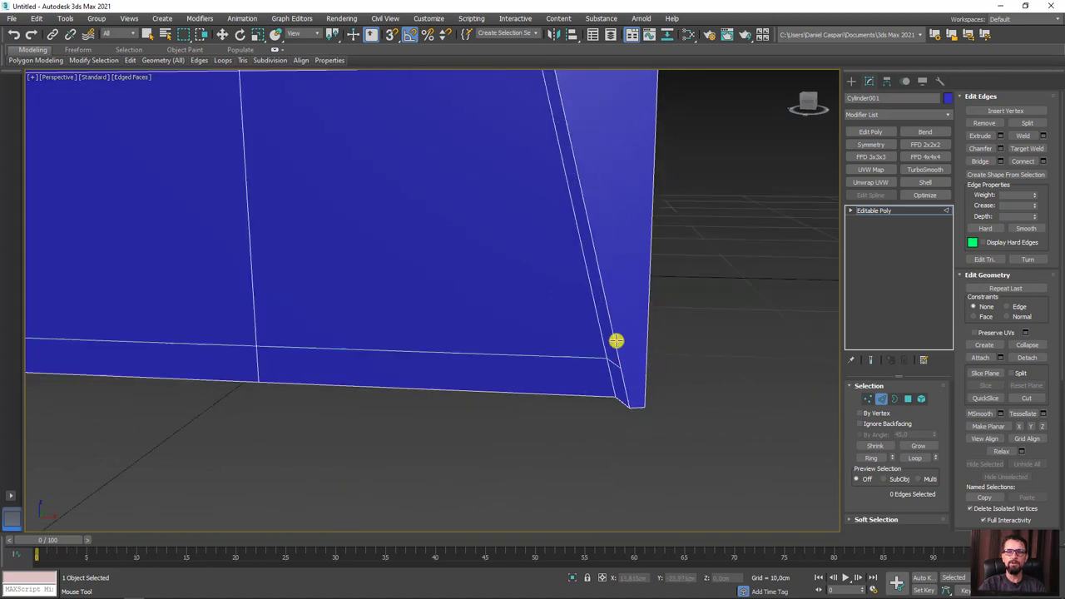
Exit Swift Loop and orbit to face the front of the panel
{"action": "scroll", "coordinate": [599, 208], "scroll_direction": "down", "scroll_amount": 4}
{"action": "middle_click_drag", "start_coordinate": [592, 139], "coordinate": [554, 355]}
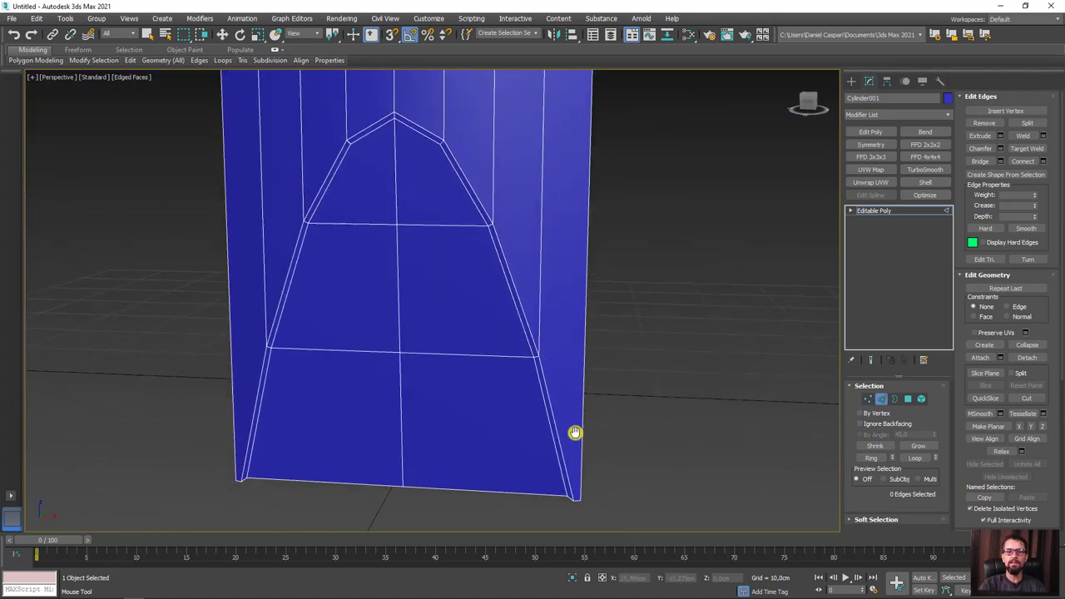
{"action": "mouse_move", "coordinate": [575, 432]}
{"action": "middle_mouse_down"}
{"action": "mouse_move", "coordinate": [565, 304]}
{"action": "mouse_move", "coordinate": [639, 276]}
{"action": "middle_mouse_up"}
{"action": "key", "text": "w"}
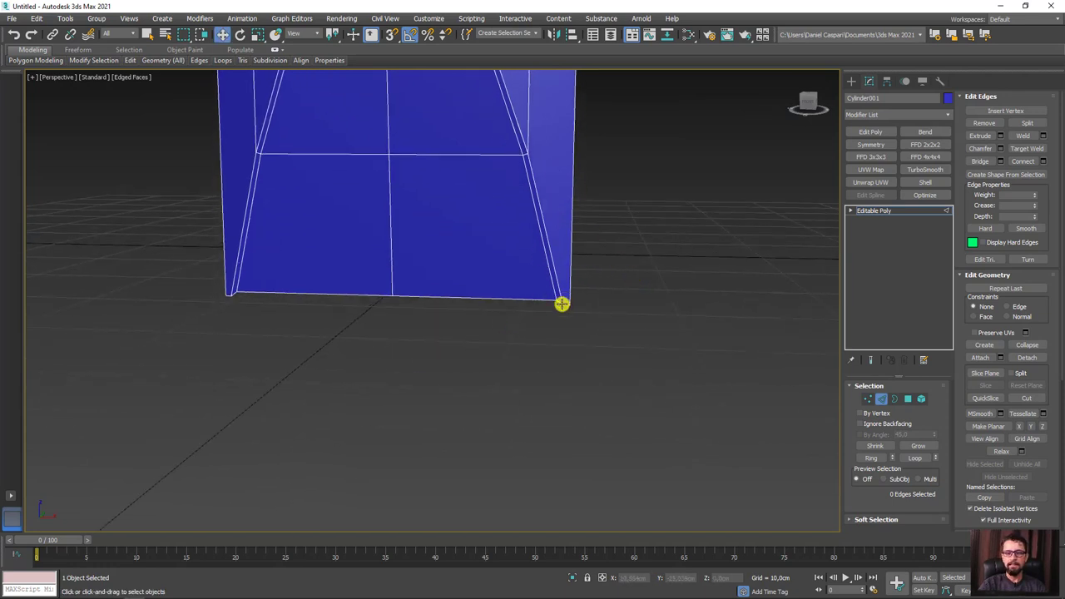
{"action": "mouse_move", "coordinate": [562, 304]}
{"action": "middle_mouse_down", "text": "alt"}
{"action": "mouse_move", "coordinate": [575, 413]}
{"action": "mouse_move", "coordinate": [506, 347]}
{"action": "mouse_move", "coordinate": [580, 288]}
{"action": "mouse_move", "coordinate": [400, 119]}
{"action": "middle_mouse_up", "text": "alt"}
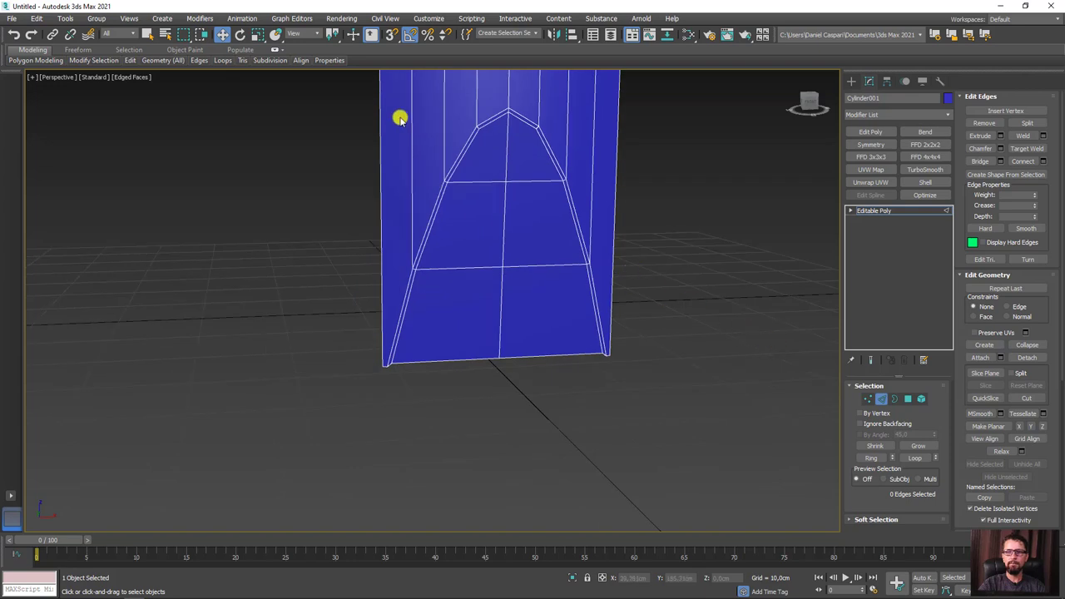
Select the seven bottom-row vertices and scale them into a flat edge
{"action": "left_click", "coordinate": [868, 399]}
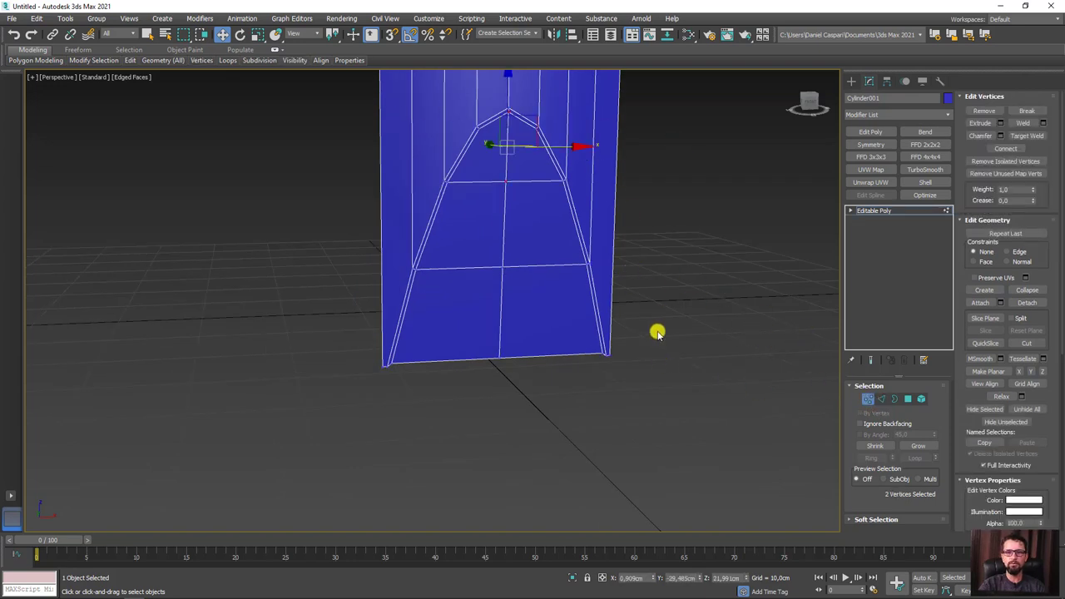
{"action": "left_click_drag", "start_coordinate": [330, 414], "coordinate": [333, 412]}
{"action": "middle_click_drag", "start_coordinate": [528, 376], "coordinate": [509, 292], "text": "alt"}
{"action": "key", "text": "e"}
{"action": "key", "text": "r"}
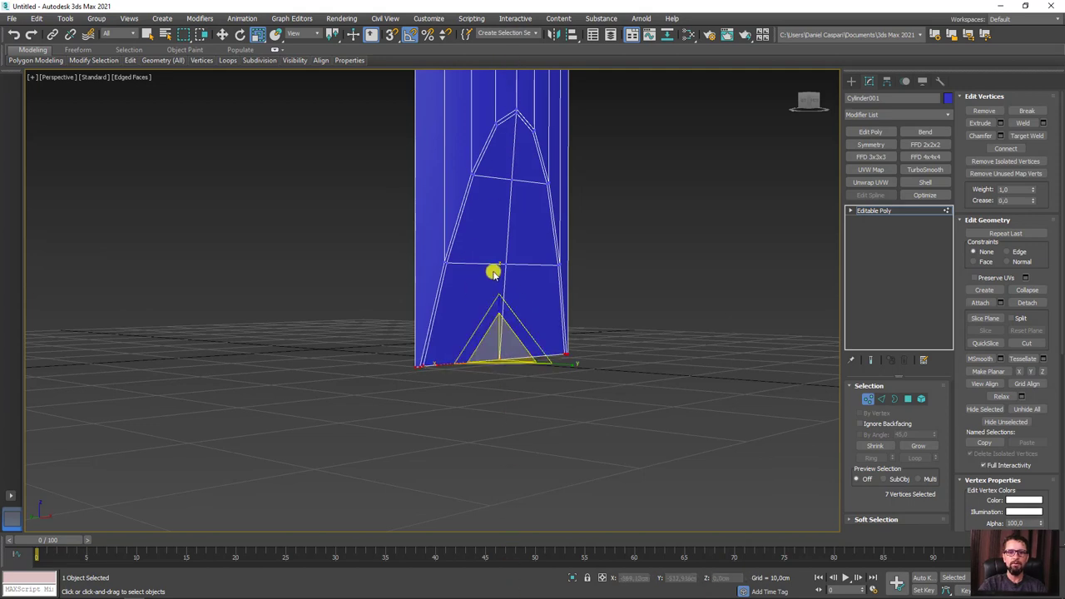
{"action": "middle_click_drag", "start_coordinate": [501, 433], "coordinate": [659, 309], "text": "alt"}
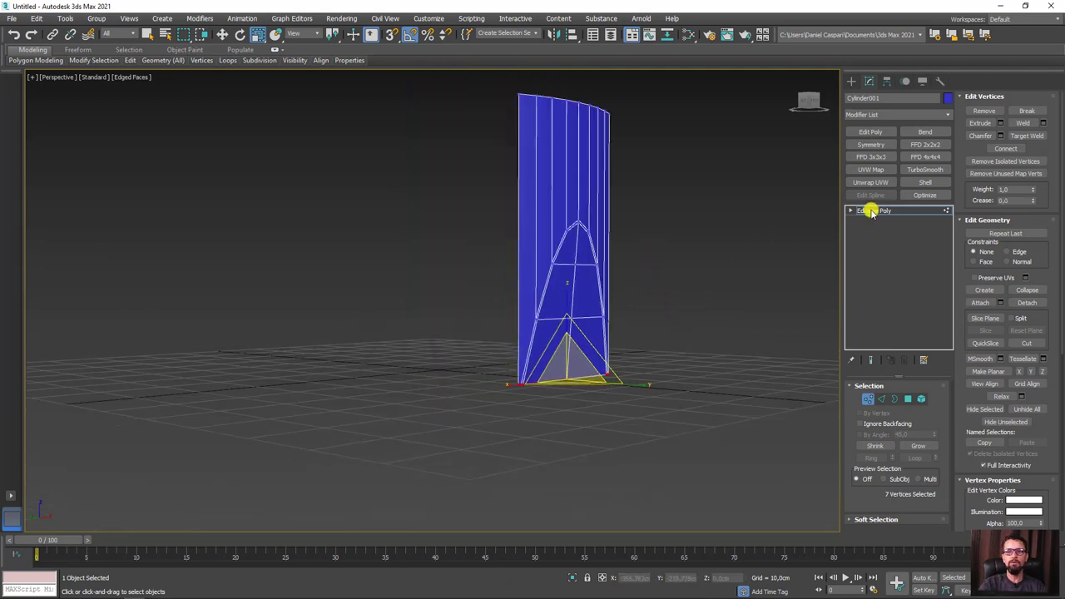
{"action": "left_click", "coordinate": [870, 211]}
{"action": "mouse_move", "coordinate": [694, 267]}
{"action": "middle_mouse_down", "text": "alt"}
{"action": "mouse_move", "coordinate": [619, 292]}
{"action": "mouse_move", "coordinate": [507, 169]}
{"action": "middle_mouse_up", "text": "alt"}
{"action": "key", "text": "e"}
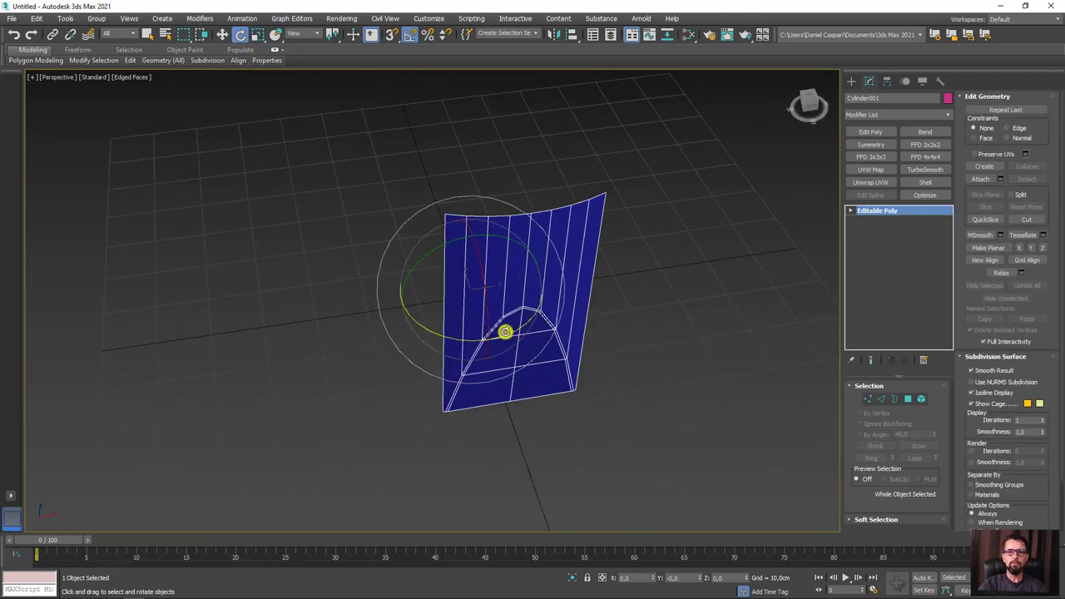
Shift-rotate the panel -45° around Z to create 7 copies
{"action": "left_click_drag", "start_coordinate": [504, 333], "coordinate": [492, 342], "text": "shift"}
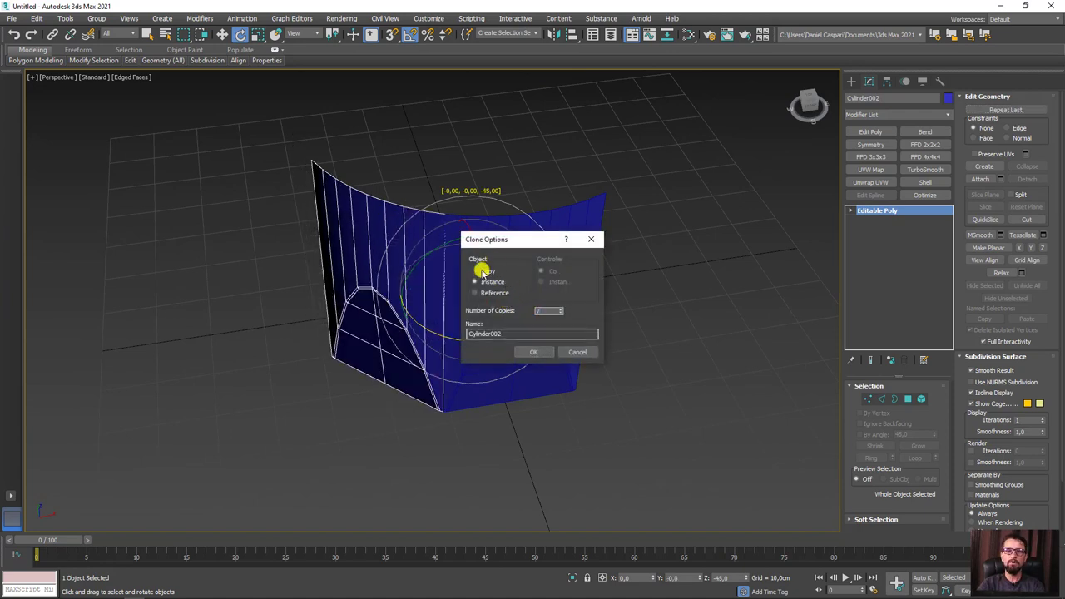
{"action": "left_click", "coordinate": [534, 352]}
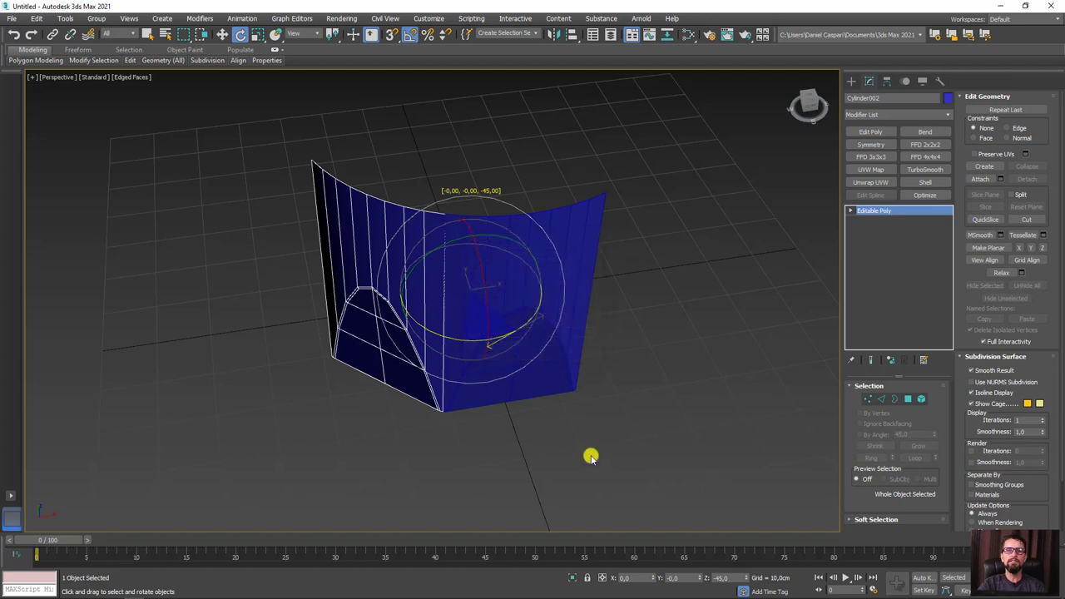
{"action": "key", "text": "alt+q"}
Attach all seven panel copies into the original panel as one object
{"action": "left_click", "coordinate": [554, 445]}
{"action": "left_click", "coordinate": [528, 375]}
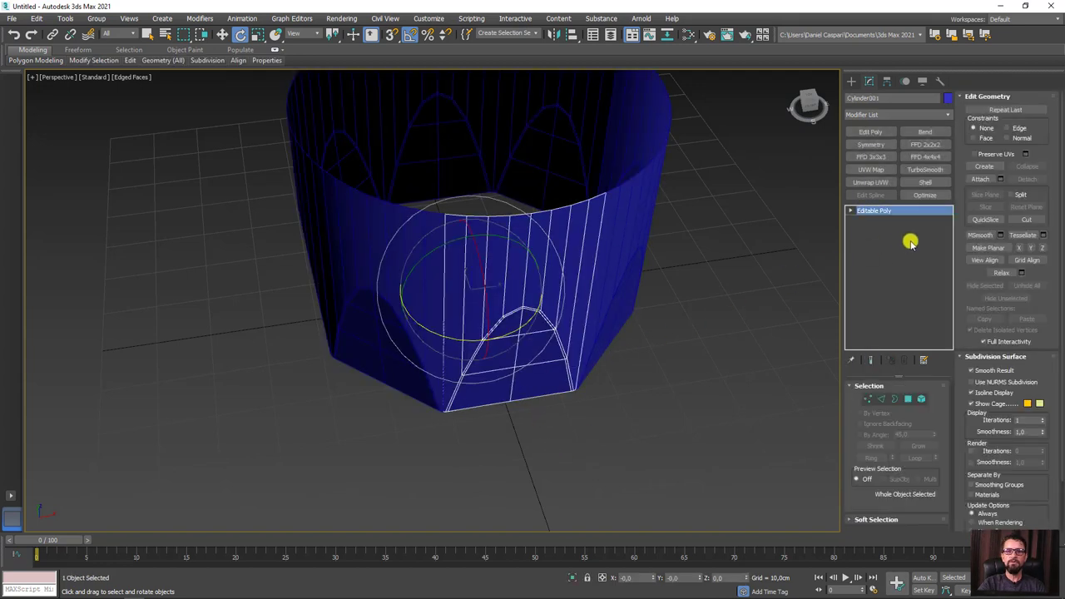
{"action": "left_click", "coordinate": [981, 180]}
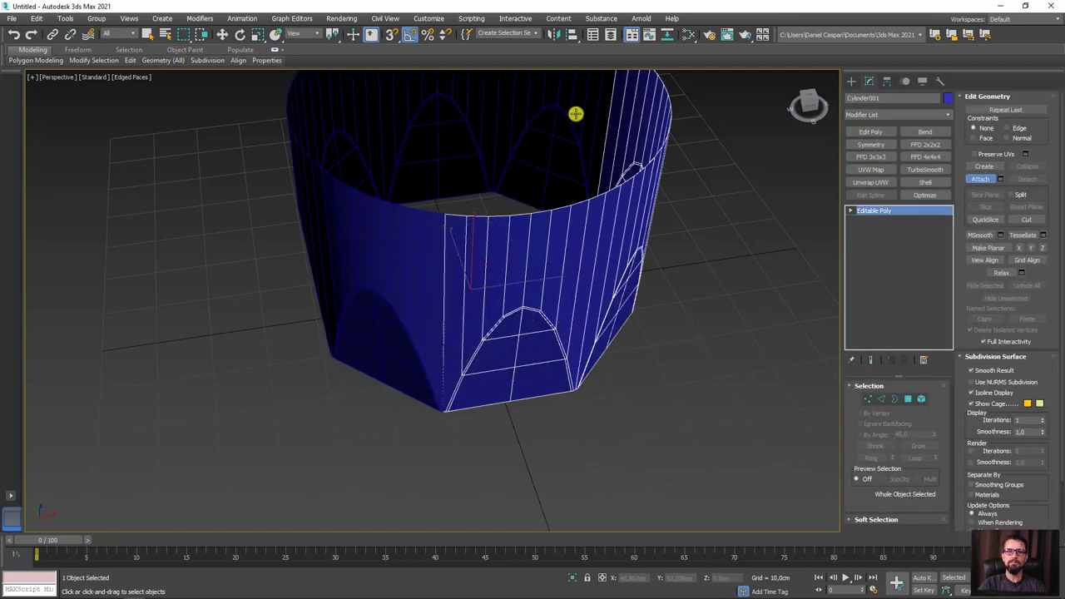
{"action": "left_click", "coordinate": [340, 219]}
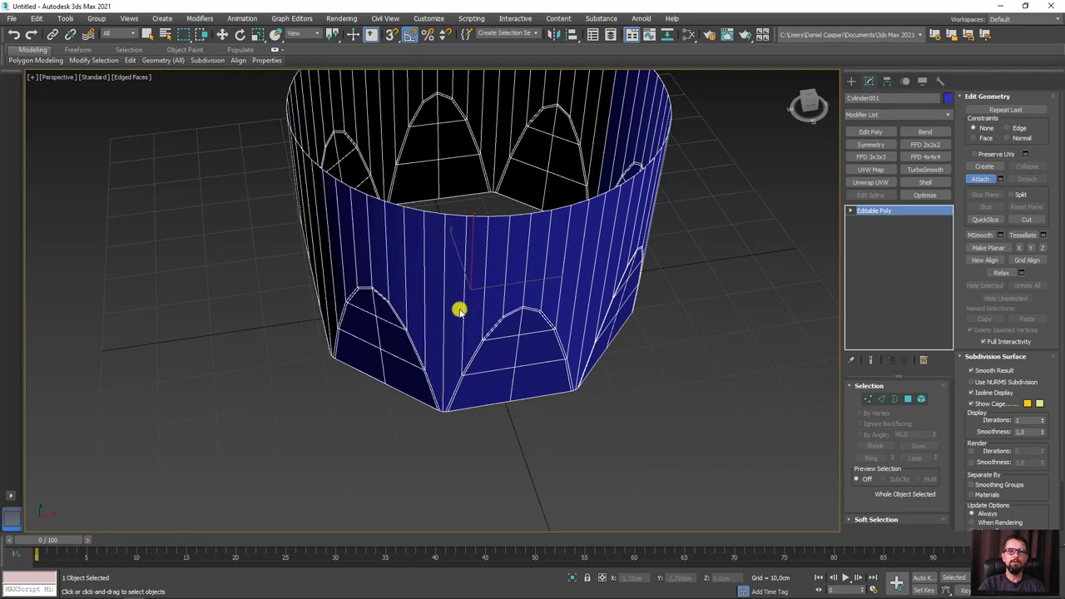
{"action": "scroll", "coordinate": [459, 309], "scroll_direction": "down", "scroll_amount": 5}
{"action": "key", "text": "w"}
{"action": "left_click", "coordinate": [861, 400]}
Select all vertices and weld the duplicates where panels meet, with weld distance reset to zero
{"action": "left_click_drag", "start_coordinate": [613, 169], "coordinate": [191, 469]}
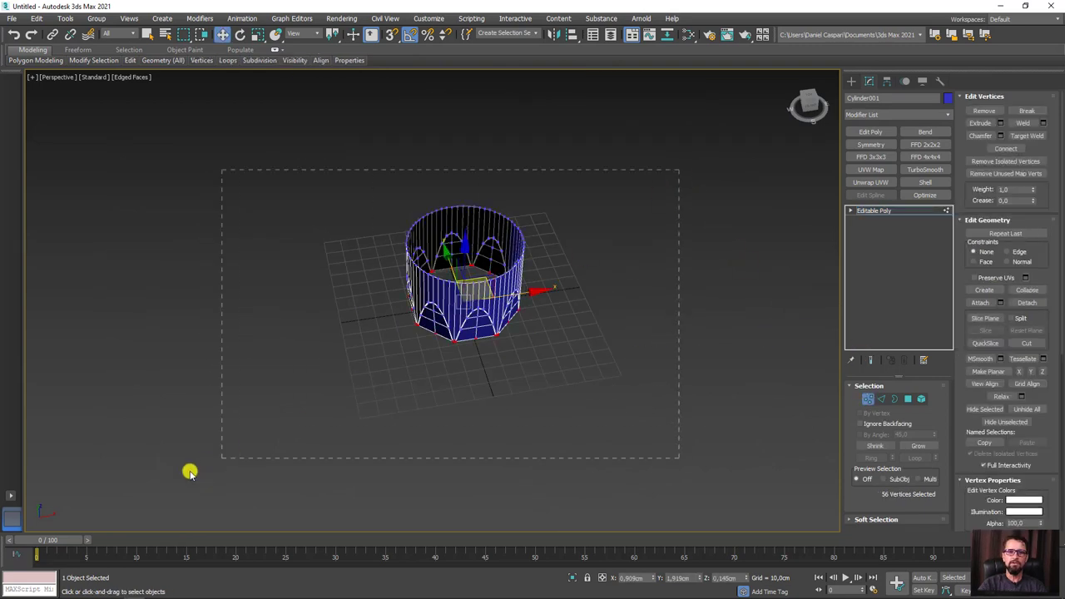
{"action": "scroll", "coordinate": [500, 294], "scroll_direction": "up", "scroll_amount": 3}
{"action": "scroll", "coordinate": [558, 306], "scroll_direction": "up", "scroll_amount": 2}
{"action": "middle_click_drag", "start_coordinate": [558, 306], "coordinate": [569, 258], "text": "alt"}
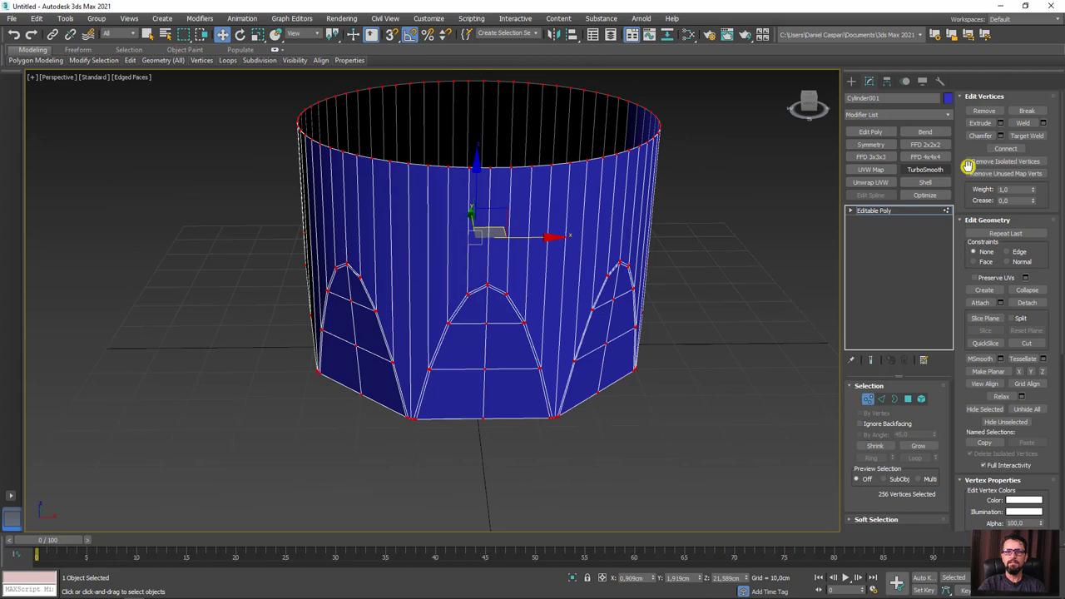
{"action": "left_click", "coordinate": [1042, 123]}
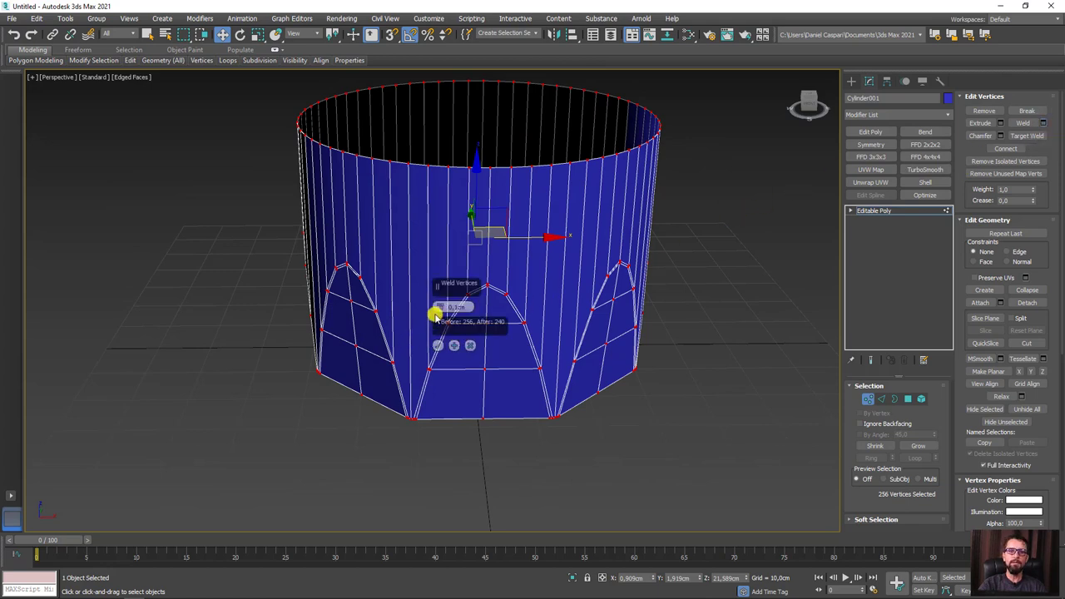
{"action": "right_click", "coordinate": [440, 310]}
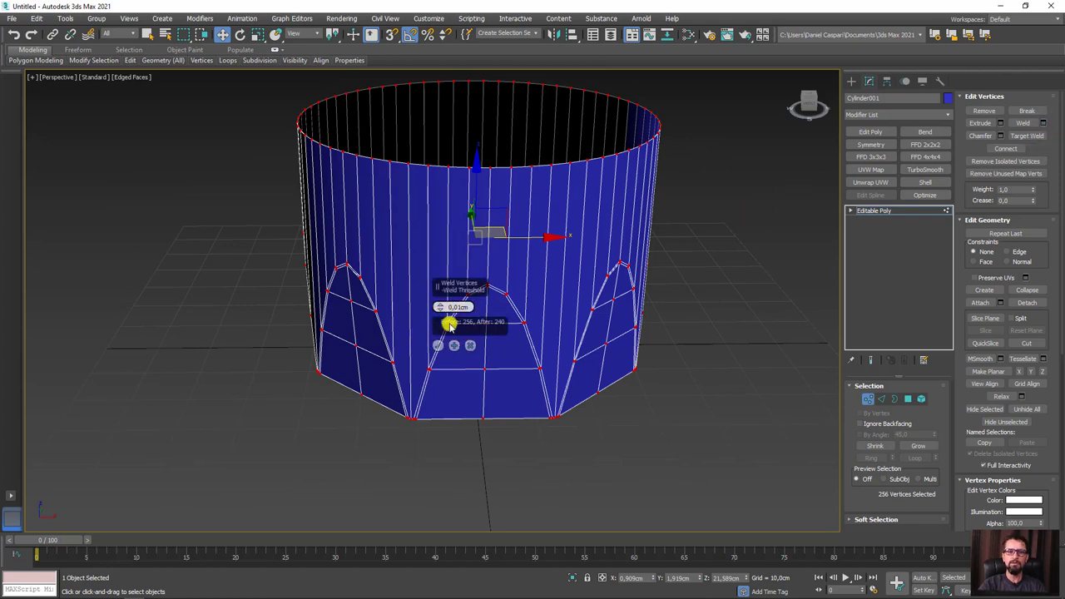
{"action": "left_click", "coordinate": [438, 346]}
Check the cylinder's bottom and top open borders in Border mode
{"action": "middle_click_drag", "start_coordinate": [474, 394], "coordinate": [788, 380], "text": "alt"}
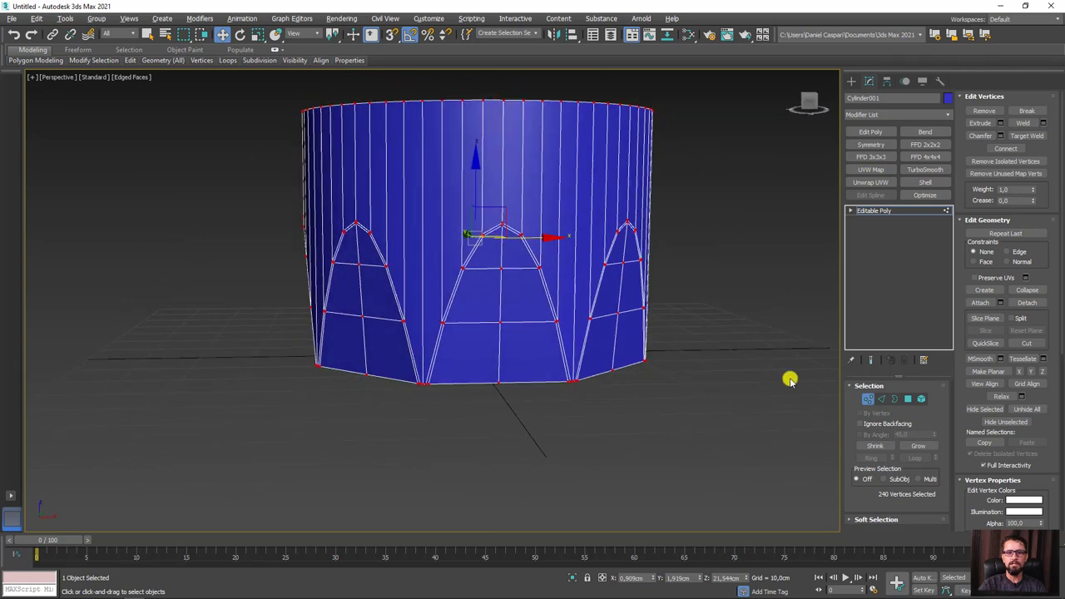
{"action": "left_click", "coordinate": [891, 398]}
{"action": "left_click", "coordinate": [595, 374]}
{"action": "mouse_move", "coordinate": [521, 305]}
{"action": "middle_mouse_down", "text": "alt"}
{"action": "mouse_move", "coordinate": [668, 240]}
{"action": "mouse_move", "coordinate": [642, 295]}
{"action": "middle_mouse_up", "text": "alt"}
{"action": "left_click", "coordinate": [516, 176]}
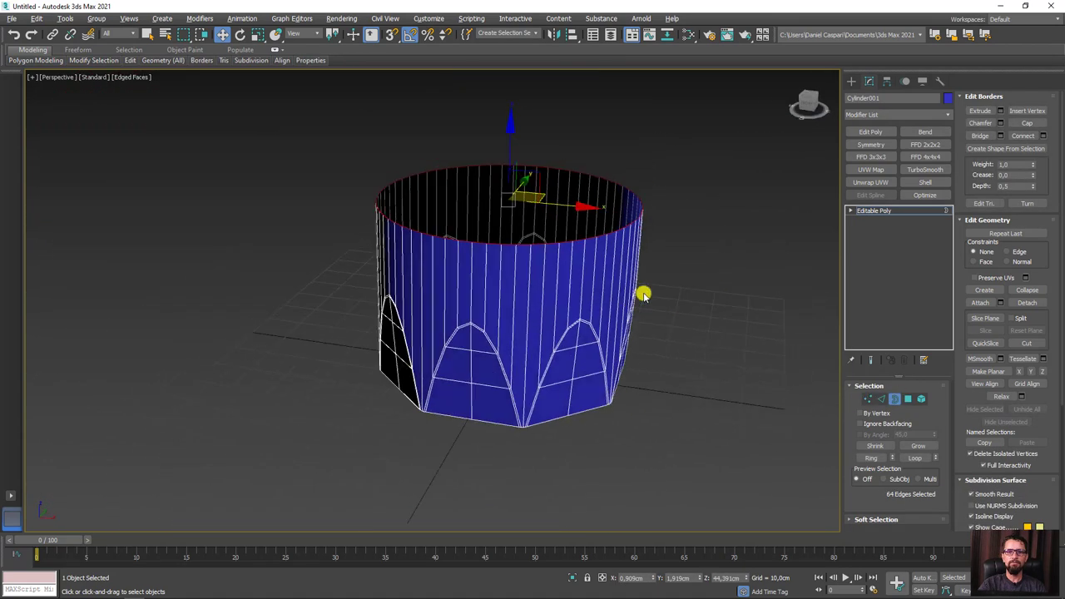
{"action": "left_click", "coordinate": [874, 210]}
{"action": "scroll", "coordinate": [565, 399], "scroll_direction": "up", "scroll_amount": 10}
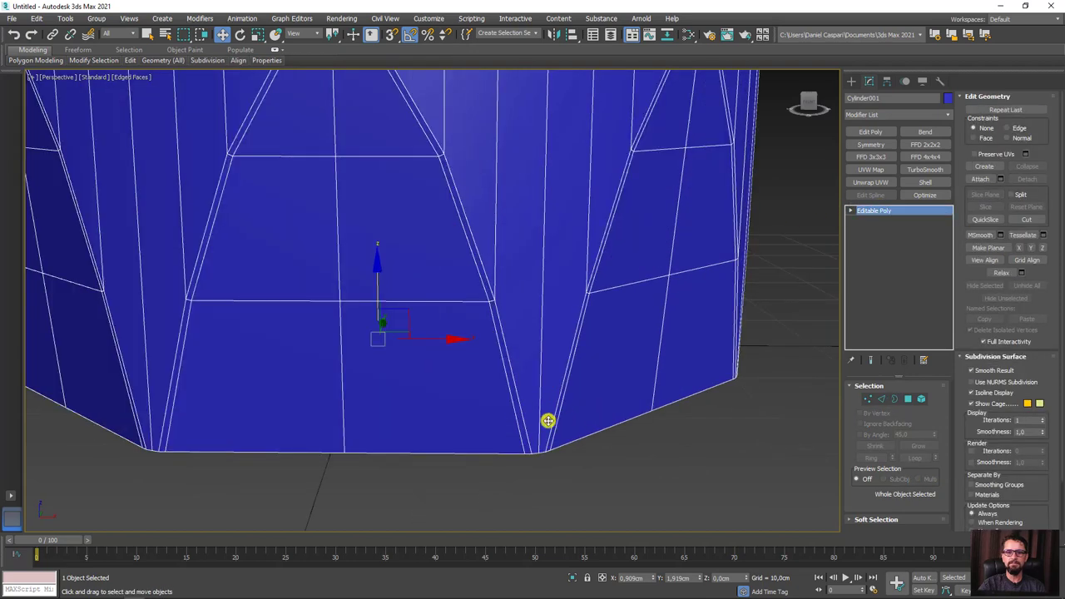
{"action": "scroll", "coordinate": [547, 421], "scroll_direction": "up", "scroll_amount": 2}
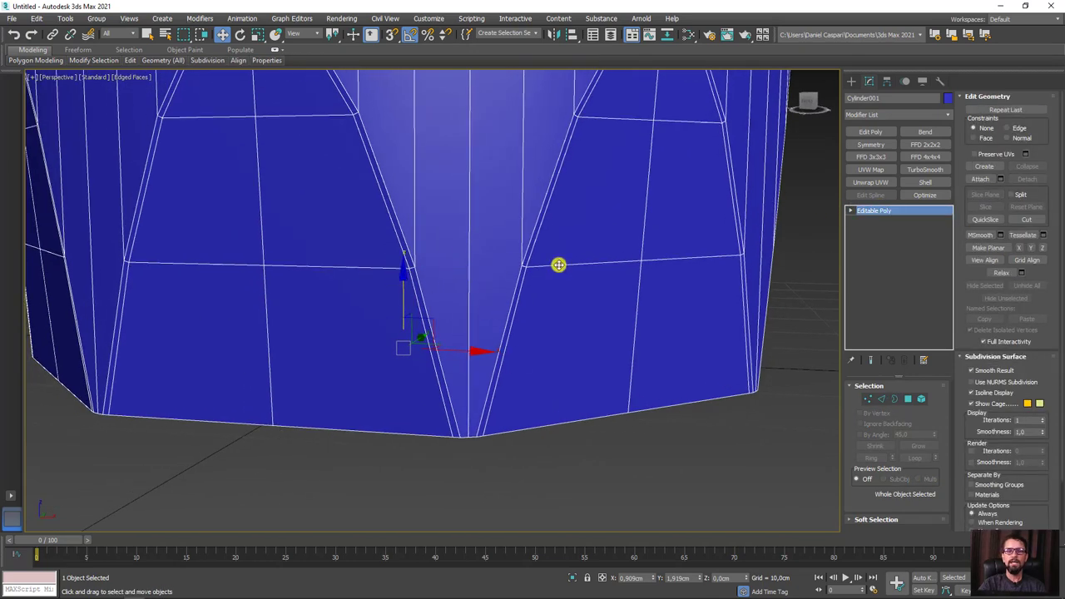
Cut new edges from beside the arch along its outline to the horizontal edge
{"action": "left_click", "coordinate": [868, 398]}
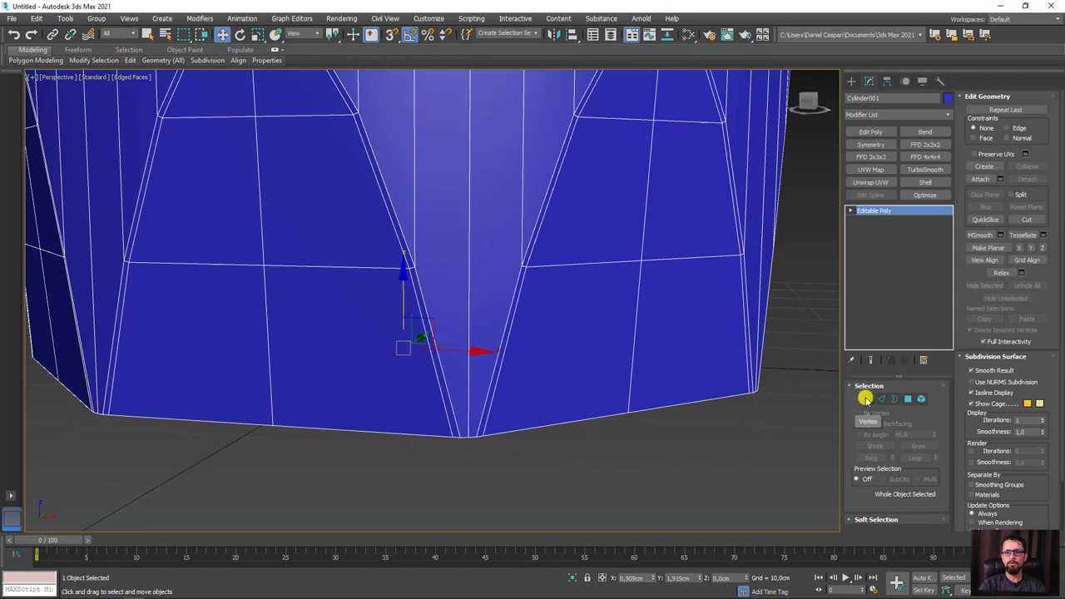
{"action": "scroll", "coordinate": [474, 284], "scroll_direction": "up", "scroll_amount": 2}
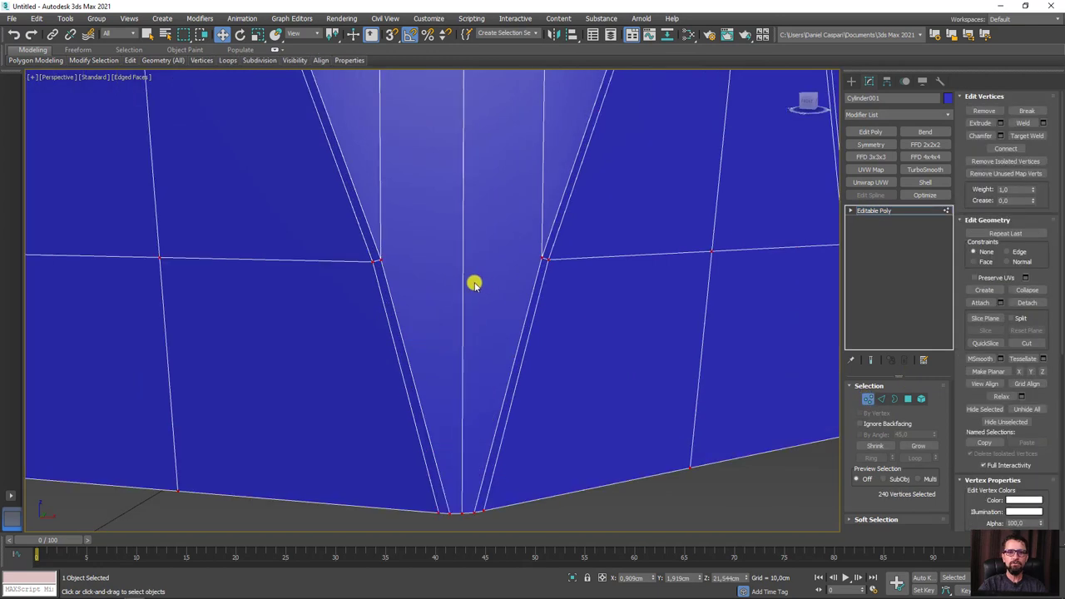
{"action": "key", "text": "alt+c"}
{"action": "left_click", "coordinate": [378, 260]}
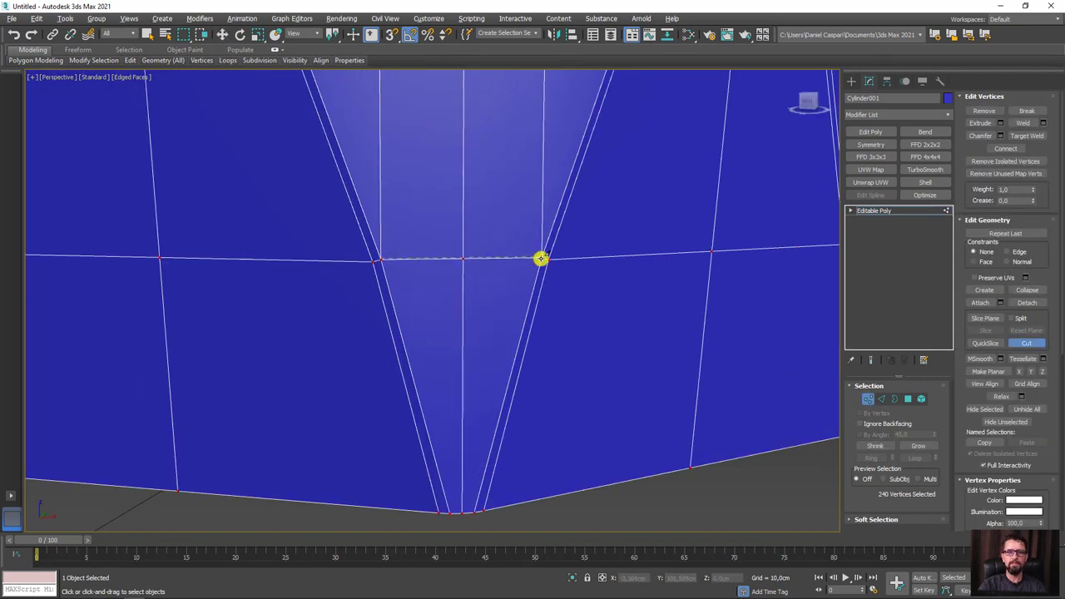
{"action": "scroll", "coordinate": [525, 258], "scroll_direction": "down", "scroll_amount": 4}
{"action": "scroll", "coordinate": [466, 295], "scroll_direction": "up", "scroll_amount": 4}
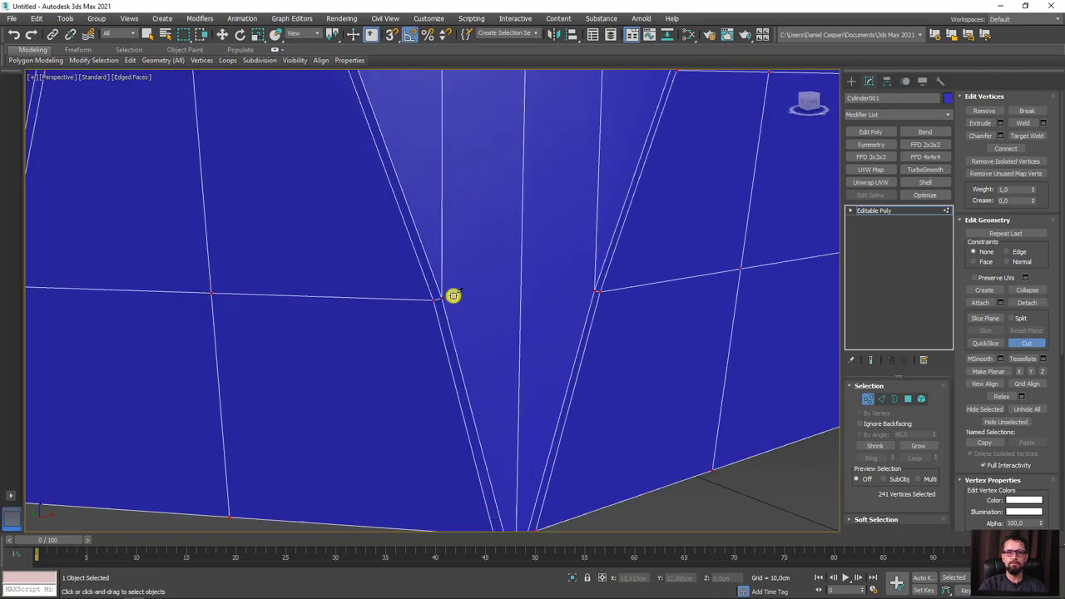
{"action": "left_click", "coordinate": [554, 293]}
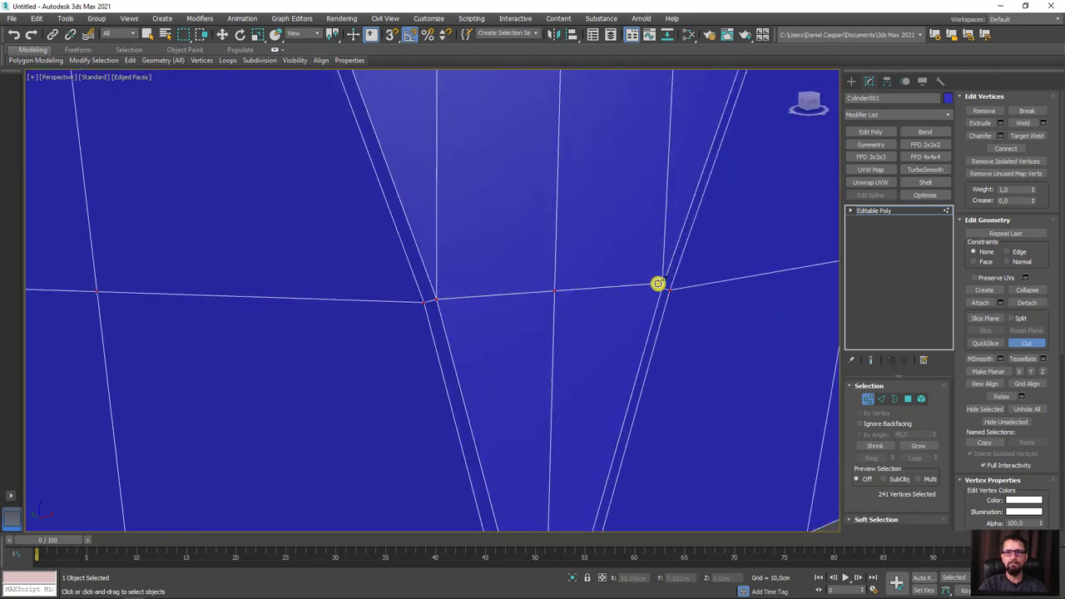
{"action": "left_click", "coordinate": [658, 288]}
{"action": "right_click", "coordinate": [657, 289]}
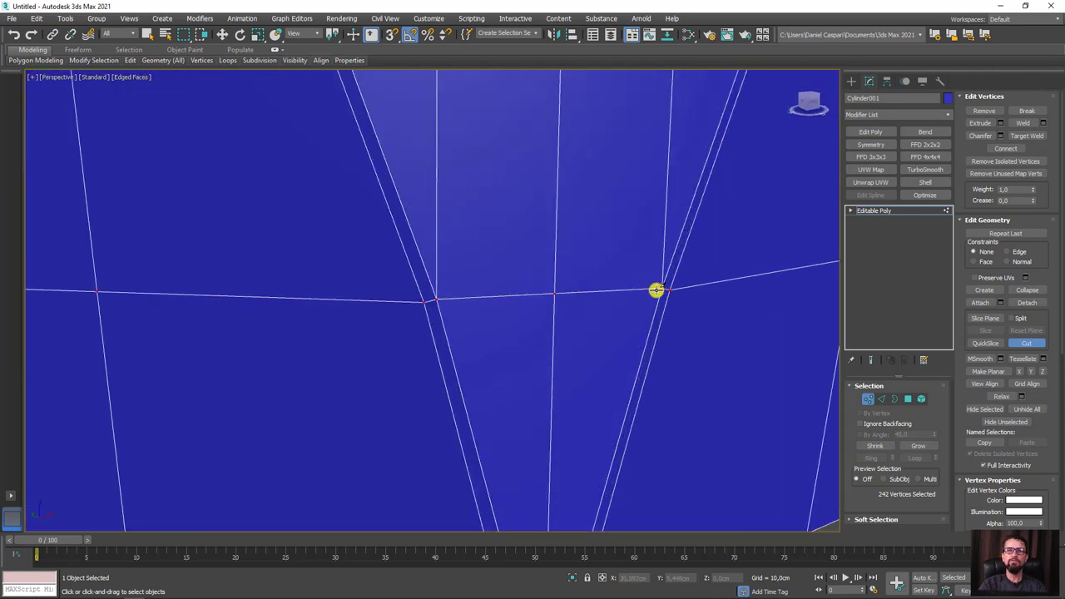
{"action": "scroll", "coordinate": [649, 293], "scroll_direction": "down", "scroll_amount": 5}
{"action": "key", "text": "w"}
{"action": "mouse_move", "coordinate": [695, 332]}
{"action": "middle_mouse_down", "text": "alt"}
{"action": "mouse_move", "coordinate": [632, 391]}
{"action": "mouse_move", "coordinate": [668, 369]}
{"action": "middle_mouse_up", "text": "alt"}
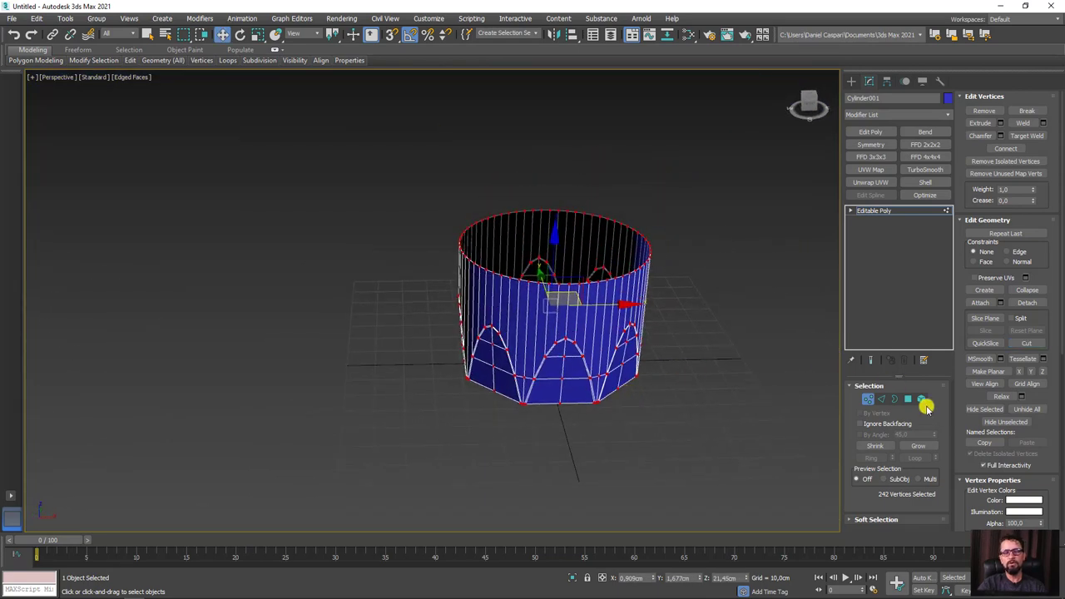
Select one arched panel's polygons, invert the selection and delete everything else
{"action": "left_click", "coordinate": [907, 400]}
{"action": "middle_click_drag", "start_coordinate": [654, 319], "coordinate": [642, 349], "text": "alt"}
{"action": "scroll", "coordinate": [556, 425], "scroll_direction": "up", "scroll_amount": 5}
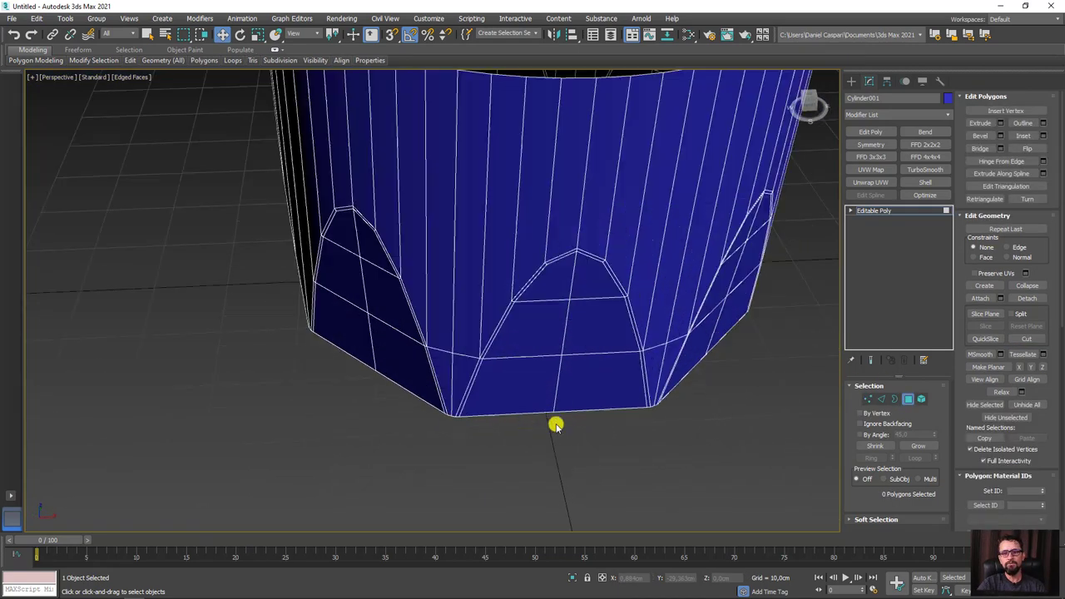
{"action": "left_click_drag", "start_coordinate": [471, 455], "coordinate": [509, 267]}
{"action": "mouse_move", "coordinate": [508, 267]}
{"action": "middle_mouse_down", "text": "alt"}
{"action": "mouse_move", "coordinate": [541, 368]}
{"action": "mouse_move", "coordinate": [510, 459]}
{"action": "middle_mouse_up", "text": "alt"}
{"action": "left_click_drag", "start_coordinate": [539, 437], "coordinate": [479, 334], "text": "ctrl"}
{"action": "mouse_move", "coordinate": [479, 334]}
{"action": "middle_mouse_down", "text": "alt"}
{"action": "mouse_move", "coordinate": [471, 397]}
{"action": "mouse_move", "coordinate": [488, 411]}
{"action": "middle_mouse_up", "text": "alt"}
{"action": "key", "text": "ctrl+i"}
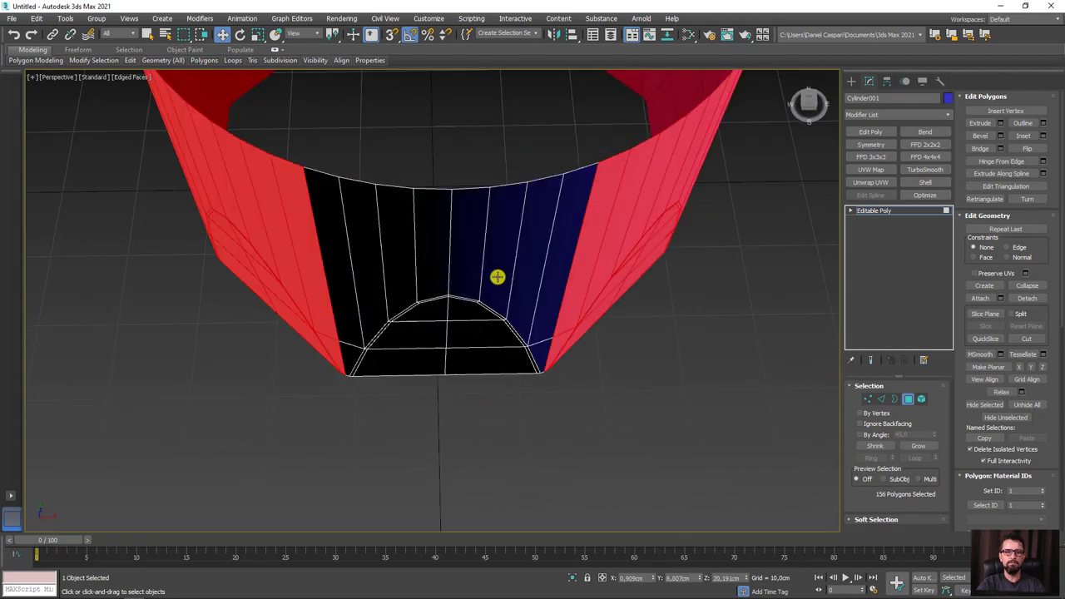
{"action": "key", "text": "Delete"}
Shift-rotate the panel -45° to make 7 copies around the centre
{"action": "left_click", "coordinate": [880, 212]}
{"action": "key", "text": "e"}
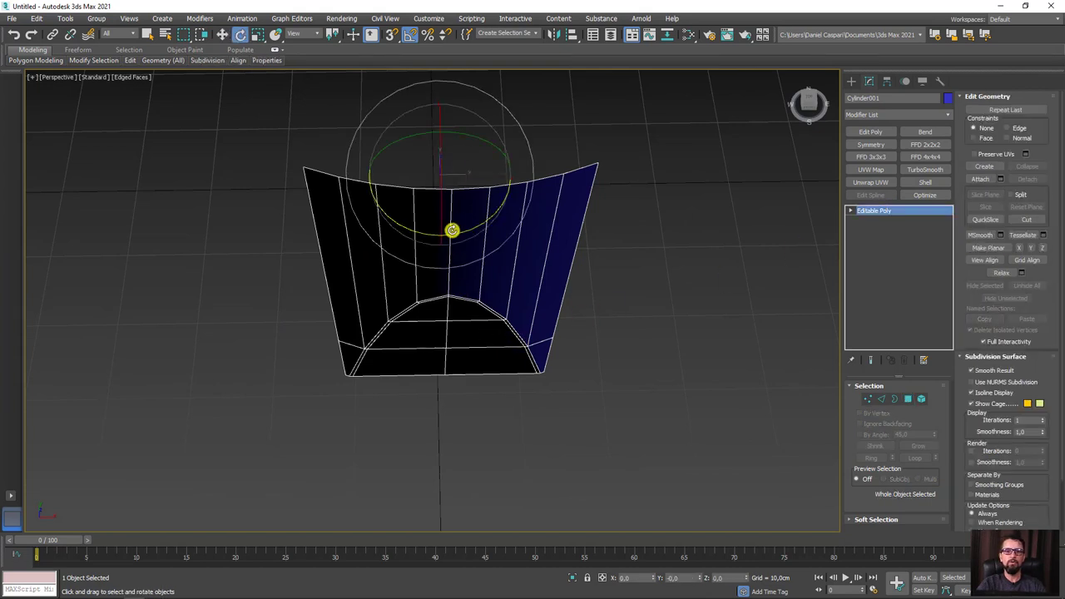
{"action": "left_click_drag", "start_coordinate": [466, 229], "coordinate": [446, 236], "text": "shift"}
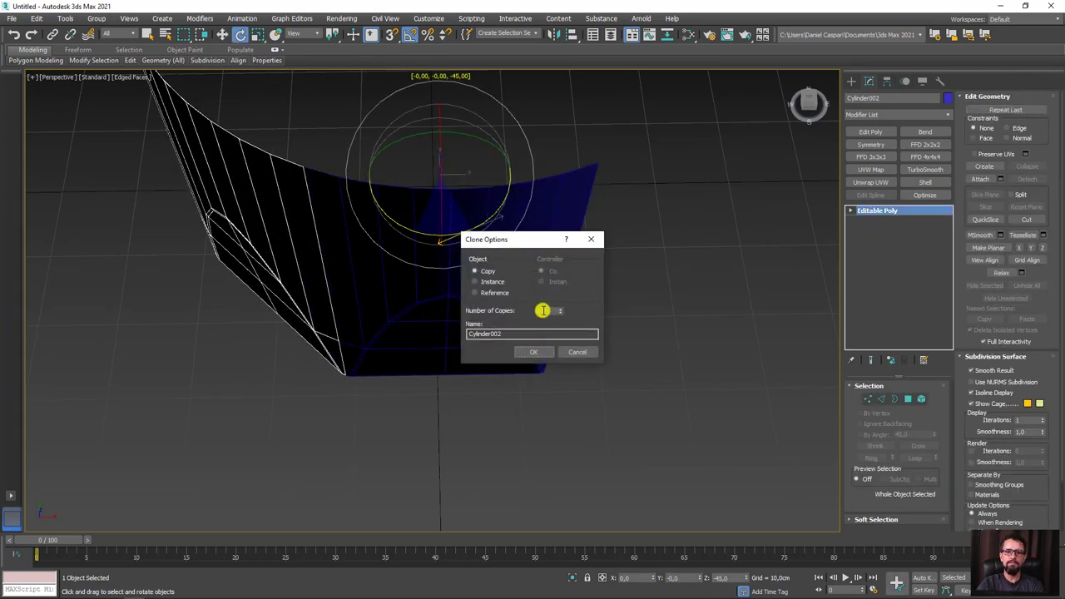
{"action": "left_click", "coordinate": [534, 351]}
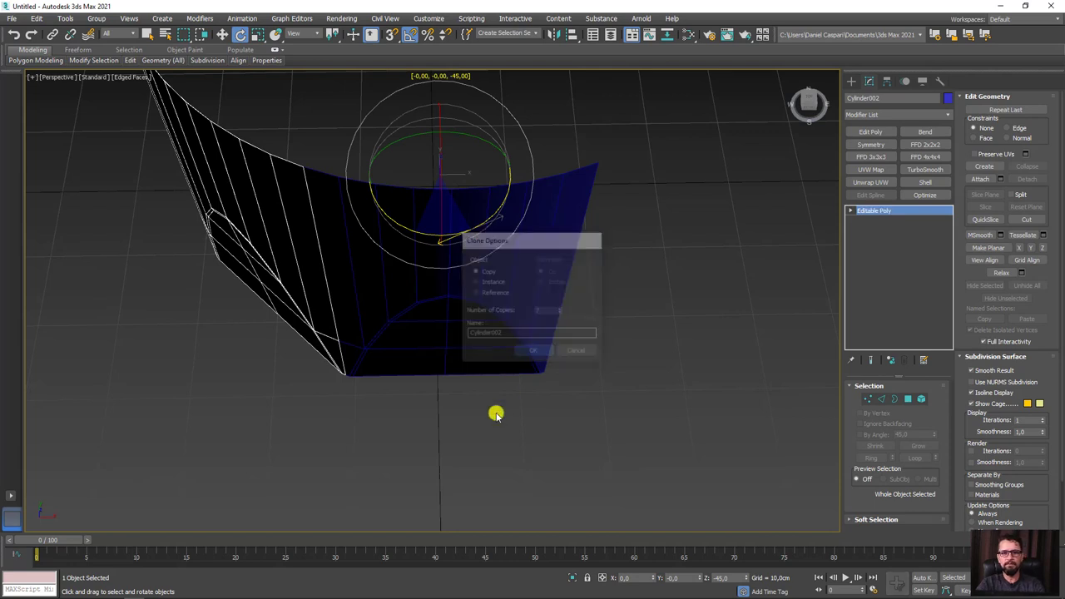
Select the original panel and bring up the Attach List
{"action": "left_click", "coordinate": [439, 328]}
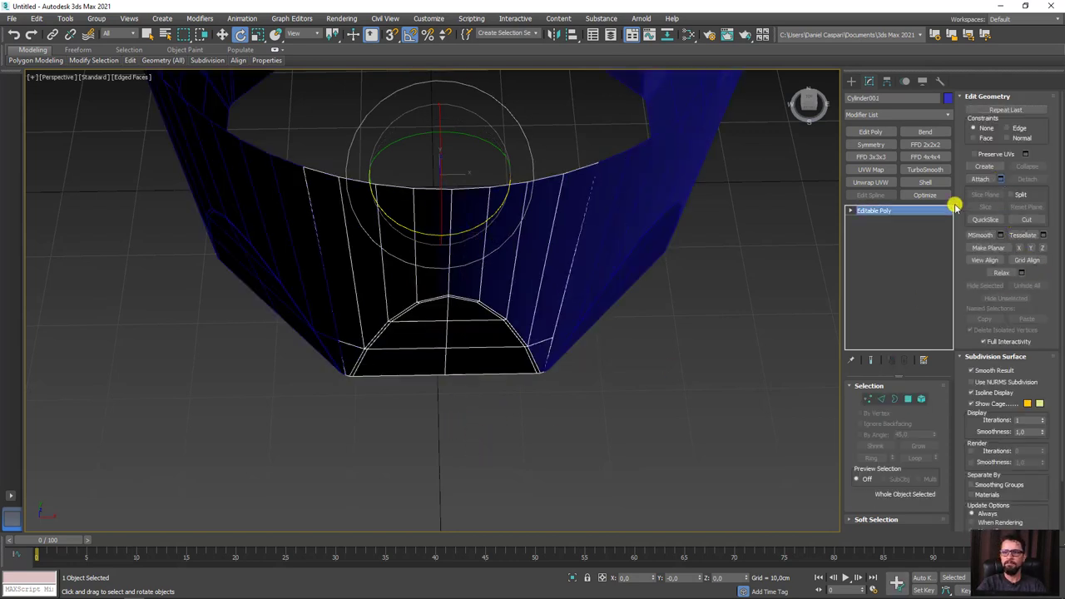
{"action": "left_click", "coordinate": [186, 309]}
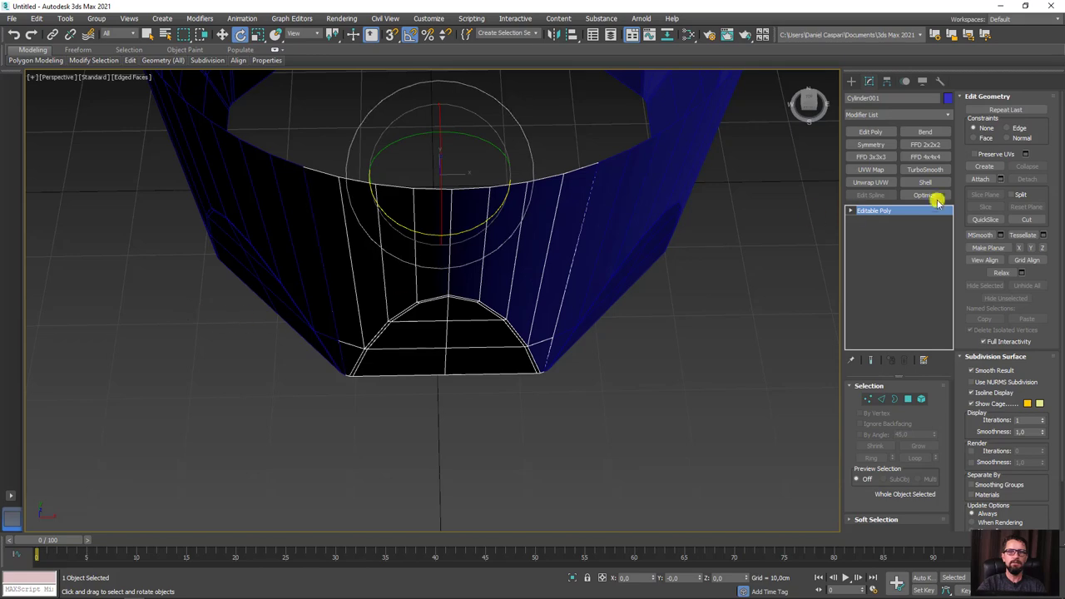
{"action": "left_click", "coordinate": [995, 180]}
Attach every listed panel, Cylinder002 to Cylinder008, into Cylinder001
{"action": "left_click", "coordinate": [1000, 180]}
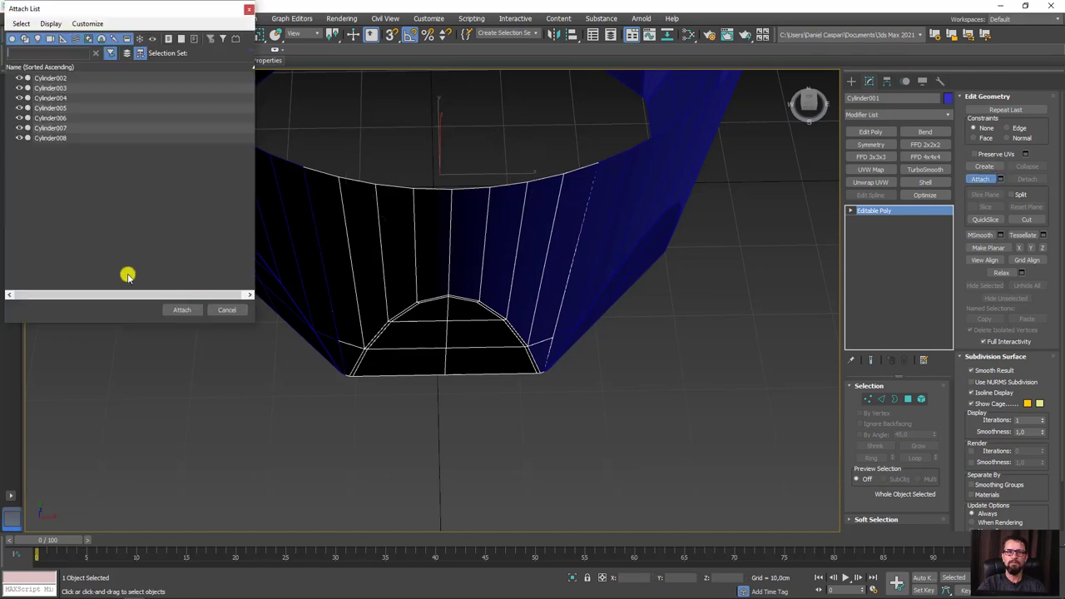
{"action": "key", "text": "ctrl+a"}
{"action": "left_click", "coordinate": [186, 308]}
{"action": "key", "text": "z"}
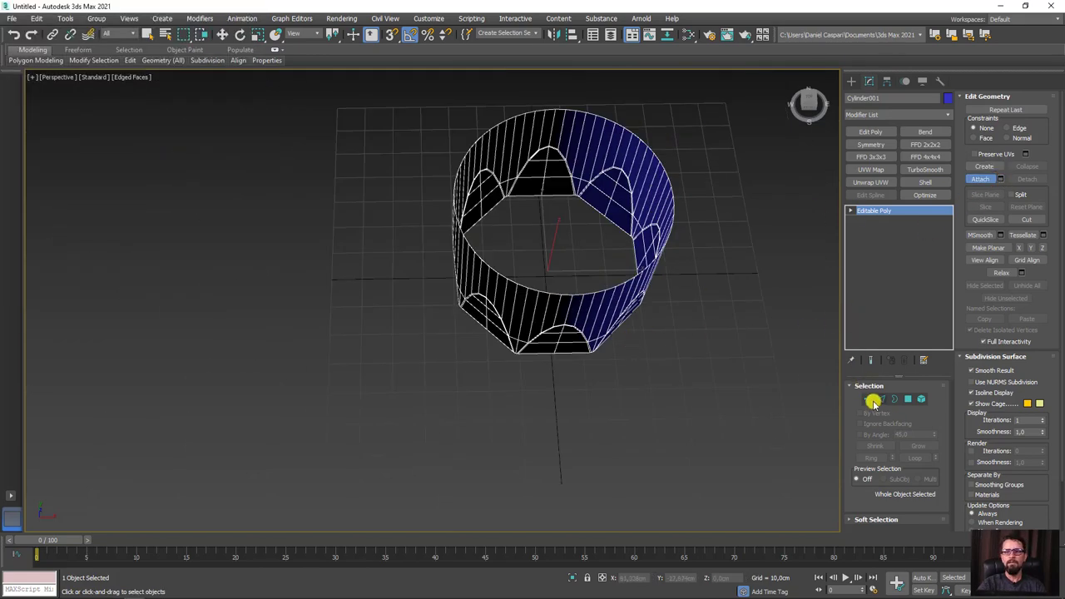
Select all vertices of the ring and try welding them
{"action": "left_click", "coordinate": [872, 400]}
{"action": "key", "text": "ctrl+a"}
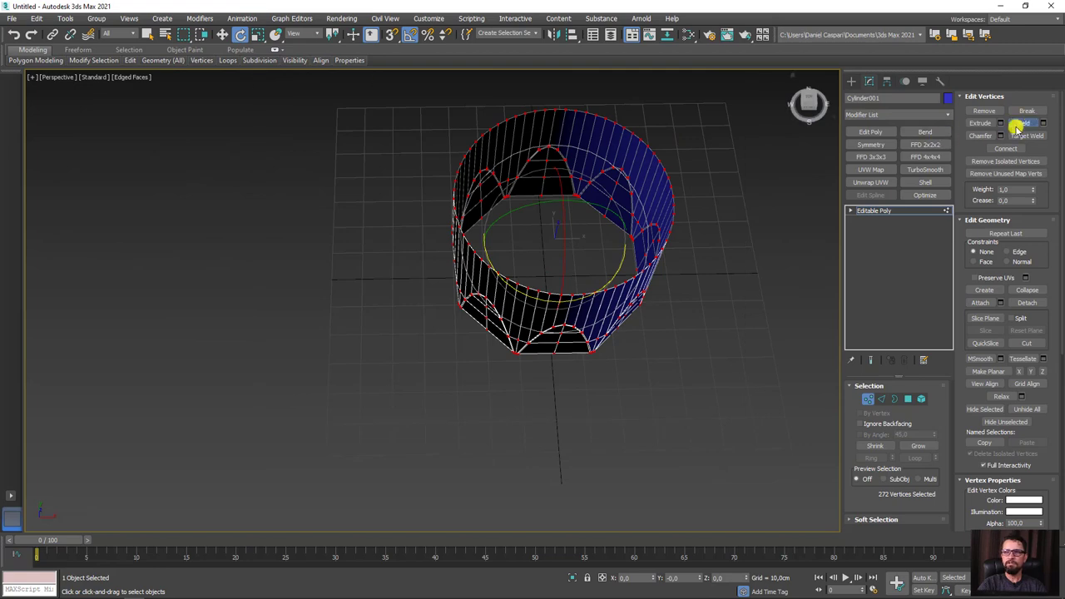
{"action": "left_click", "coordinate": [1017, 126]}
{"action": "middle_click_drag", "start_coordinate": [602, 256], "coordinate": [611, 233], "text": "alt"}
{"action": "left_click", "coordinate": [885, 210]}
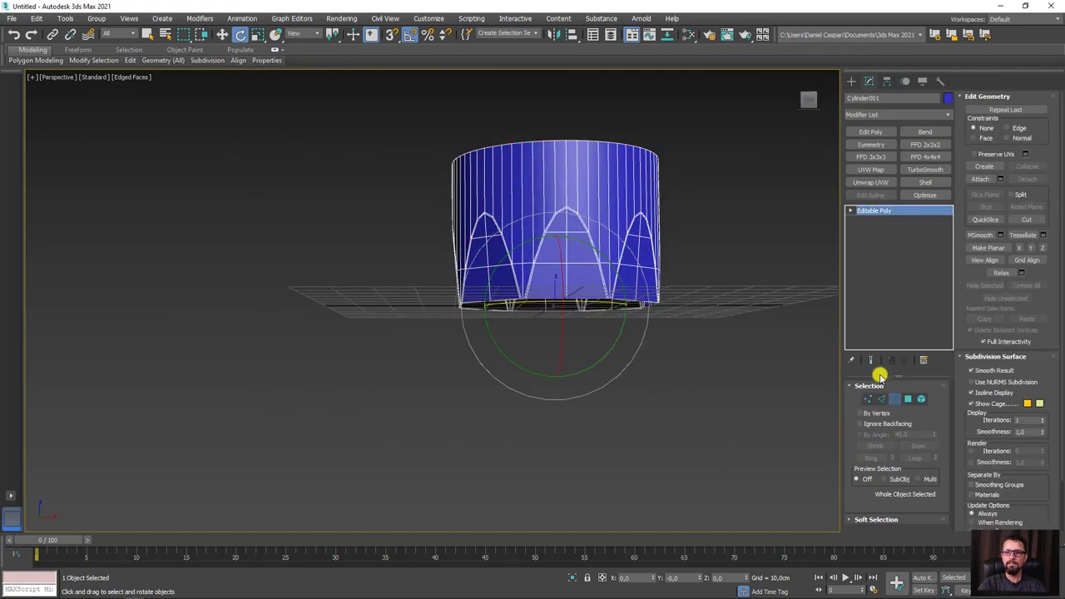
Select all open borders, convert them to vertices, and weld them
{"action": "left_click", "coordinate": [894, 399]}
{"action": "key", "text": "ctrl+a"}
{"action": "mouse_move", "coordinate": [468, 366]}
{"action": "middle_mouse_down", "text": "alt"}
{"action": "mouse_move", "coordinate": [744, 231]}
{"action": "mouse_move", "coordinate": [477, 284]}
{"action": "middle_mouse_up", "text": "alt"}
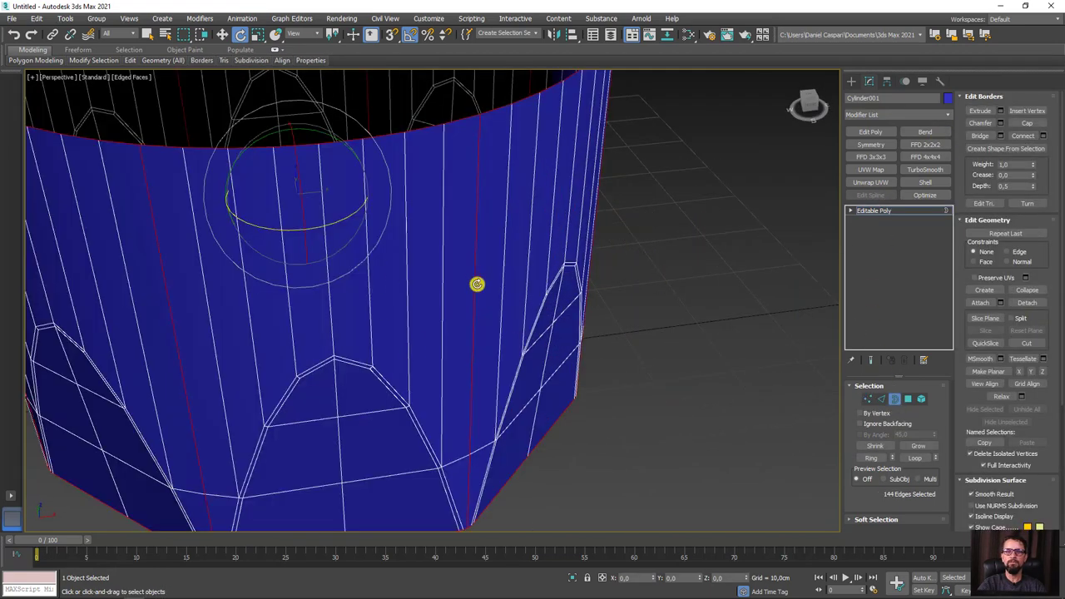
{"action": "scroll", "coordinate": [477, 283], "scroll_direction": "down", "scroll_amount": 3}
{"action": "left_click", "coordinate": [863, 400]}
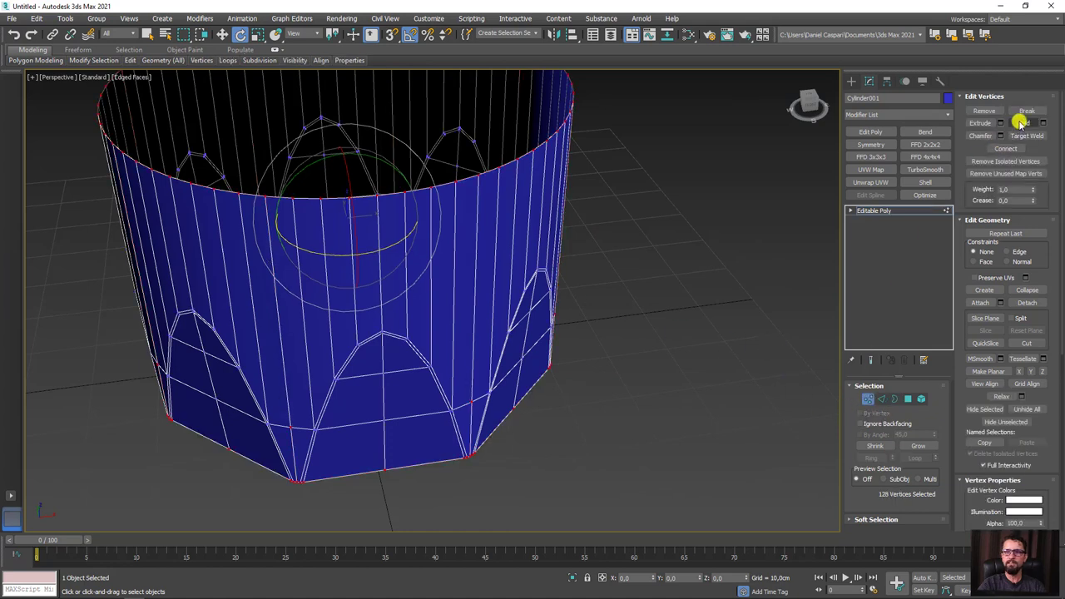
{"action": "left_click", "coordinate": [1043, 122]}
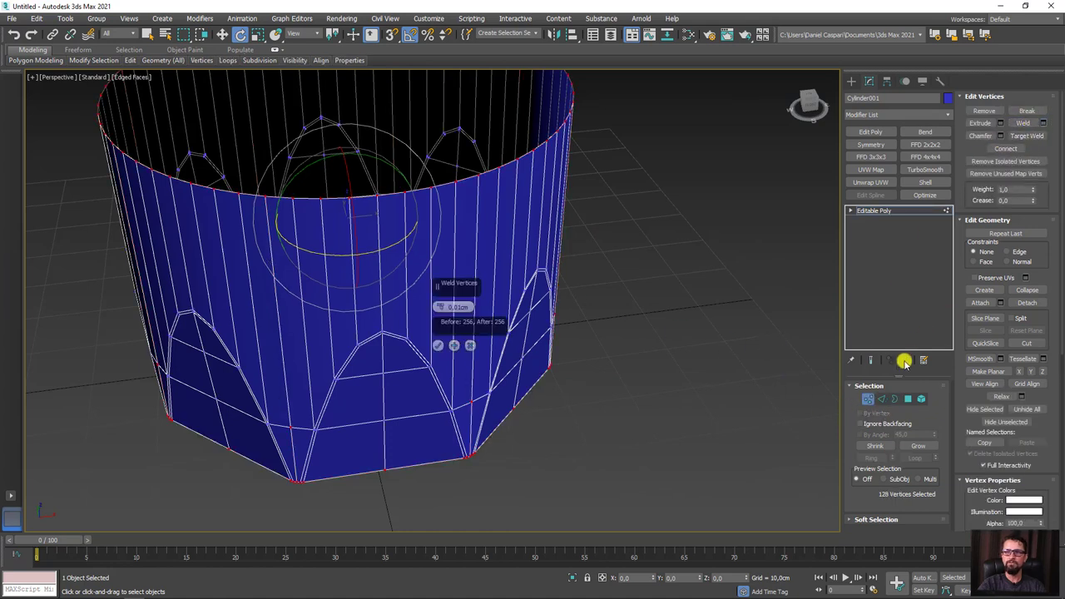
{"action": "left_click", "coordinate": [437, 345]}
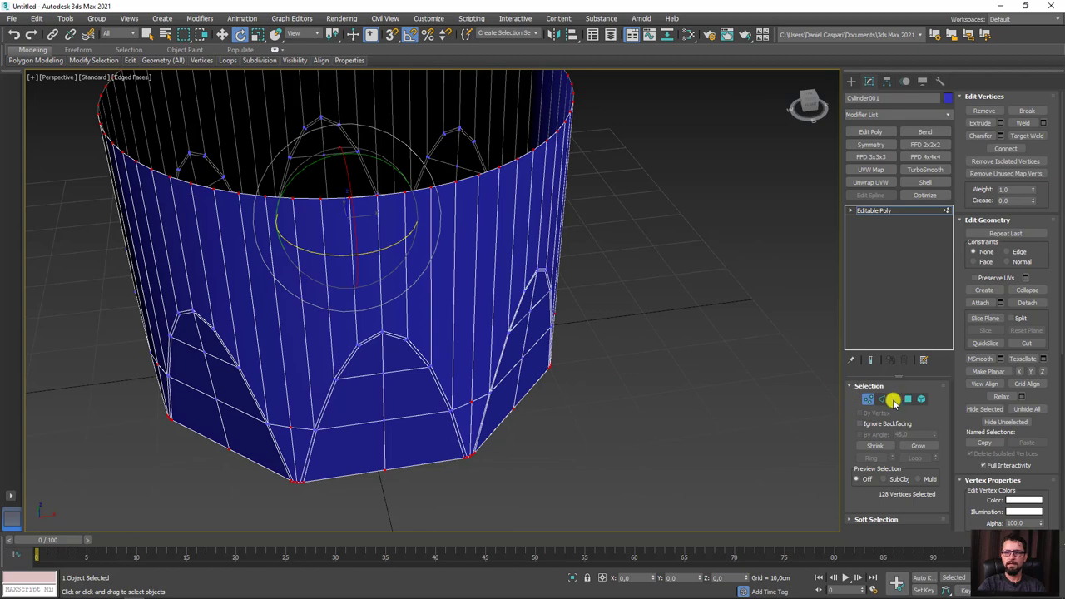
Reselect the remaining borders as vertices and weld them with a larger threshold
{"action": "left_click", "coordinate": [892, 400]}
{"action": "mouse_move", "coordinate": [589, 371]}
{"action": "middle_mouse_down", "text": "alt"}
{"action": "mouse_move", "coordinate": [637, 352]}
{"action": "mouse_move", "coordinate": [551, 348]}
{"action": "middle_mouse_up", "text": "alt"}
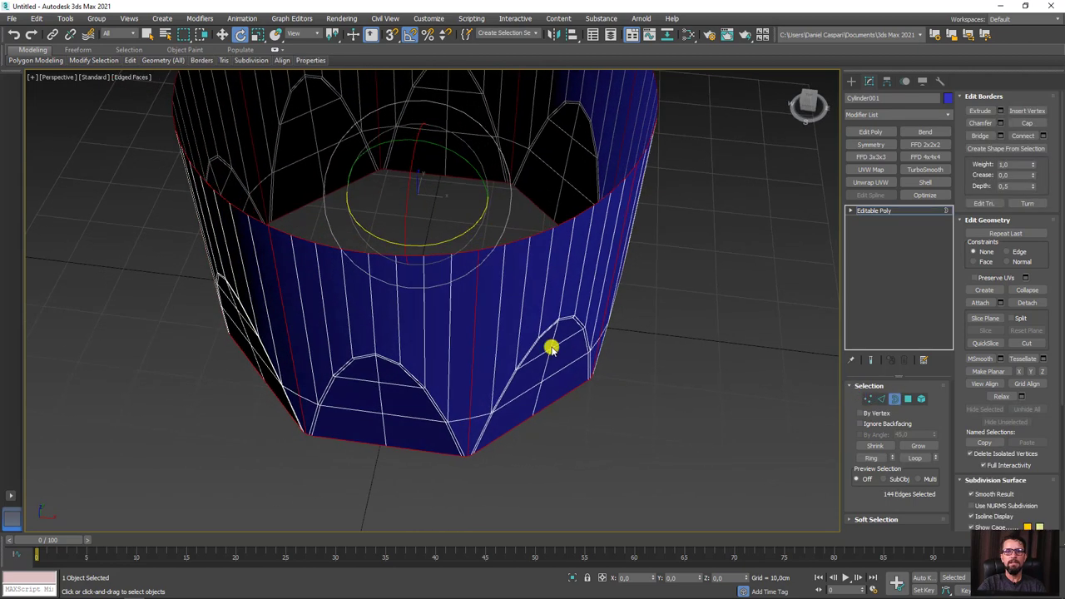
{"action": "scroll", "coordinate": [486, 255], "scroll_direction": "up", "scroll_amount": 5}
{"action": "scroll", "coordinate": [491, 247], "scroll_direction": "down", "scroll_amount": 2}
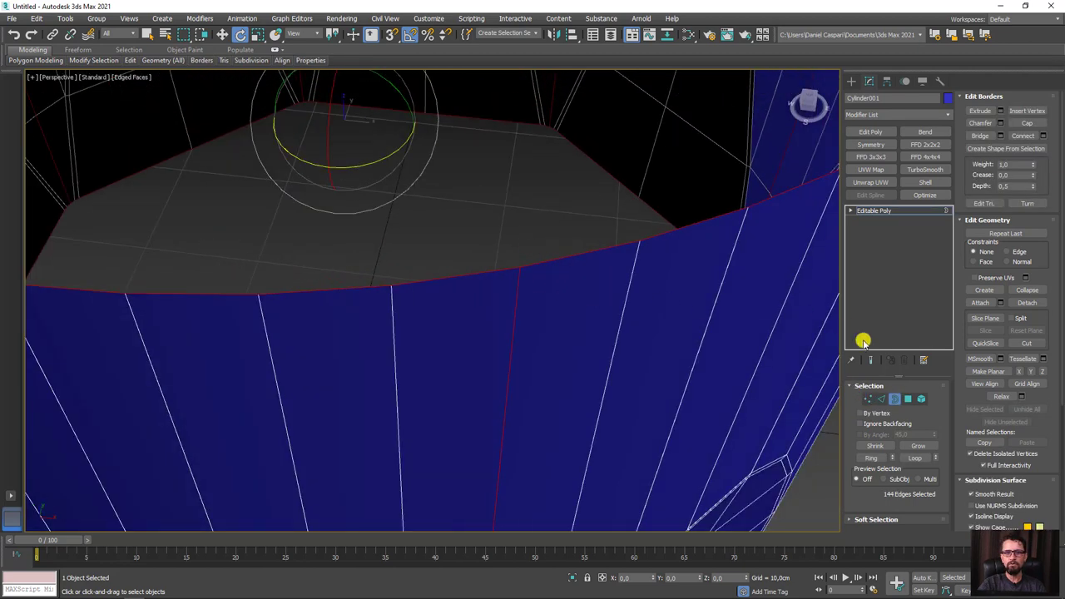
{"action": "left_click", "coordinate": [865, 399]}
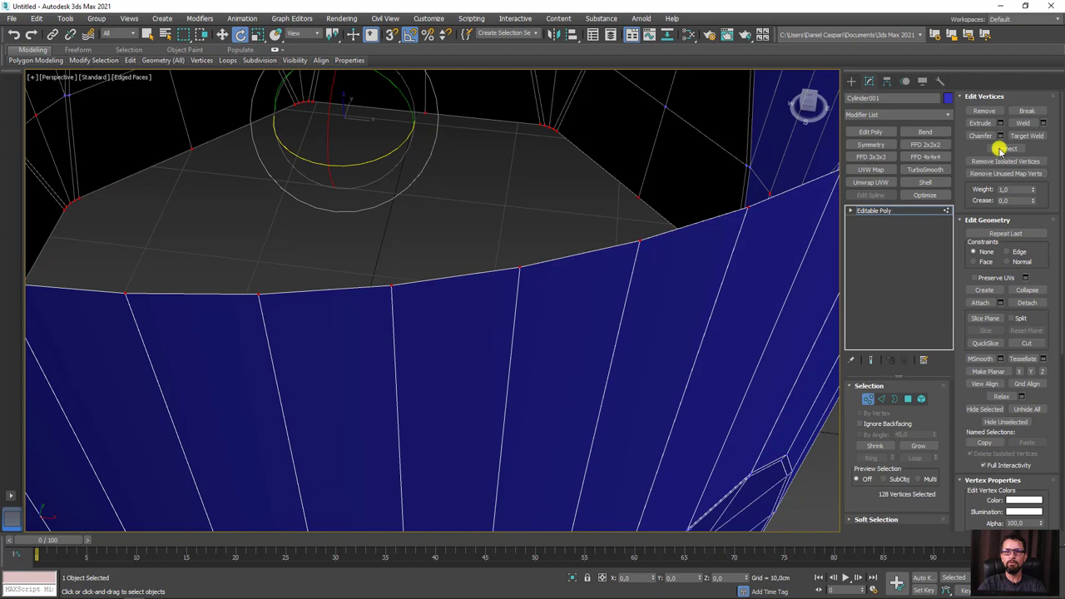
{"action": "left_click", "coordinate": [1046, 123]}
{"action": "middle_click_drag", "start_coordinate": [607, 341], "coordinate": [453, 310], "text": "alt"}
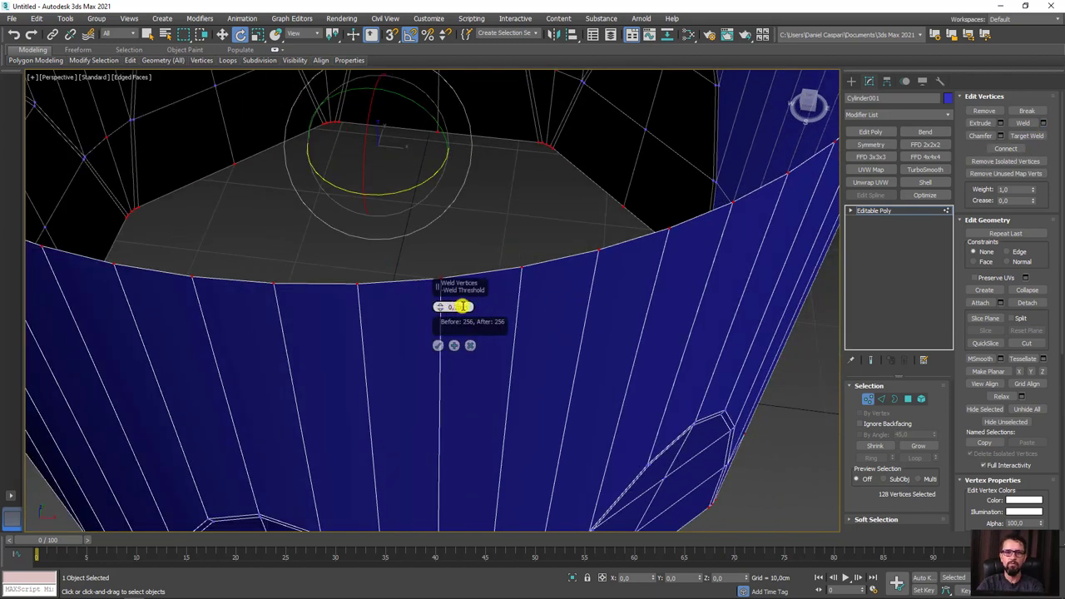
{"action": "left_click", "coordinate": [436, 346]}
Frame the cylinder and inspect which open borders remain
{"action": "key", "text": "z"}
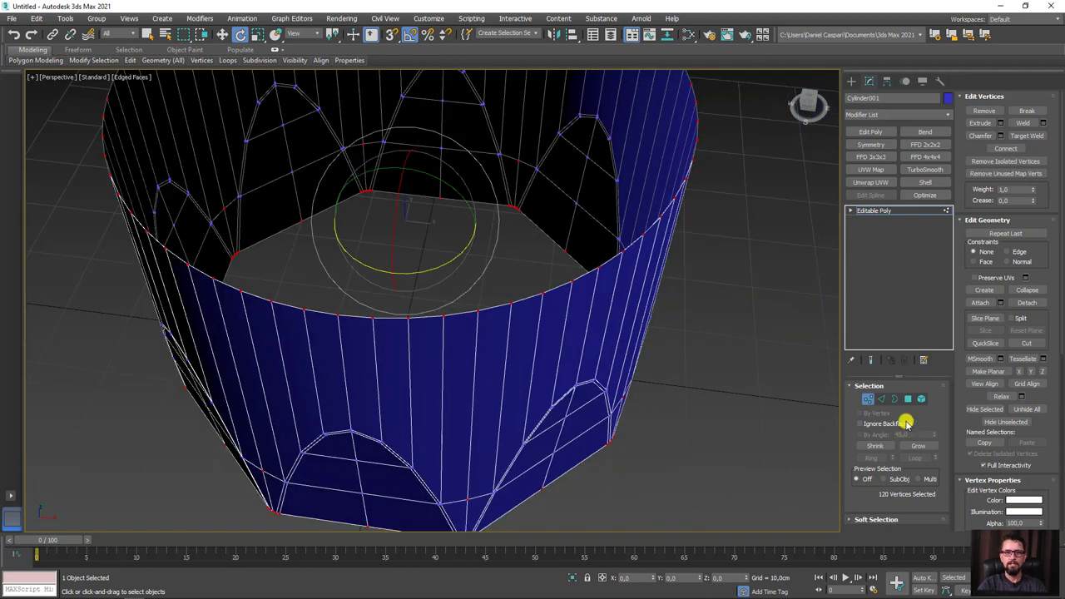
{"action": "left_click", "coordinate": [896, 399]}
{"action": "middle_click_drag", "start_coordinate": [583, 333], "coordinate": [458, 254], "text": "alt"}
{"action": "scroll", "coordinate": [478, 277], "scroll_direction": "down", "scroll_amount": 5}
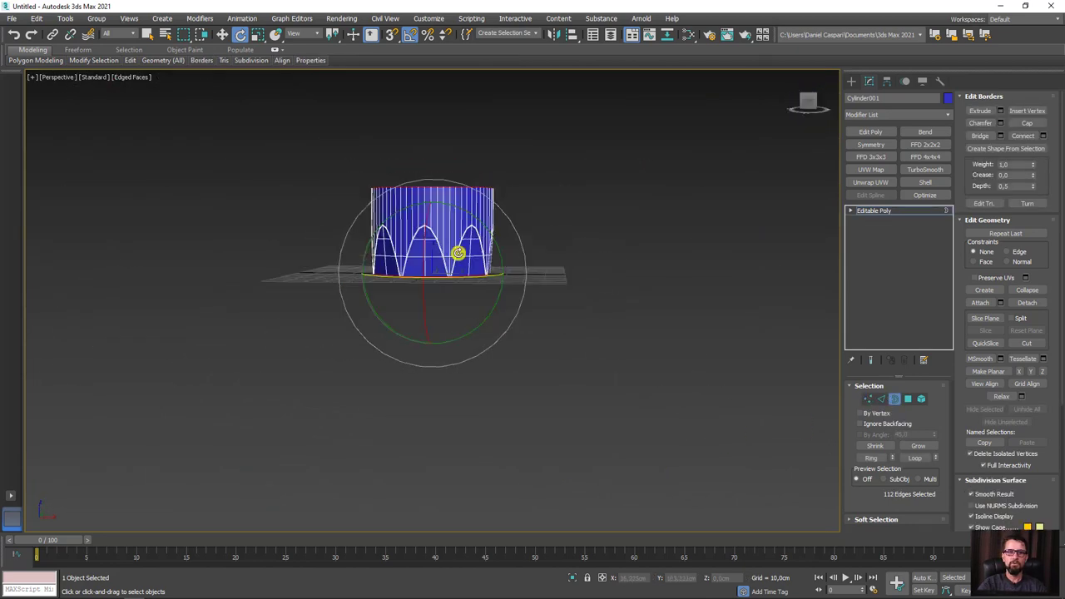
{"action": "scroll", "coordinate": [458, 255], "scroll_direction": "up", "scroll_amount": 5}
Apply TurboSmooth to the cylinder and check it with wireframe edges toggled off and on
{"action": "left_click", "coordinate": [879, 210]}
{"action": "middle_click_drag", "start_coordinate": [666, 233], "coordinate": [613, 224], "text": "alt"}
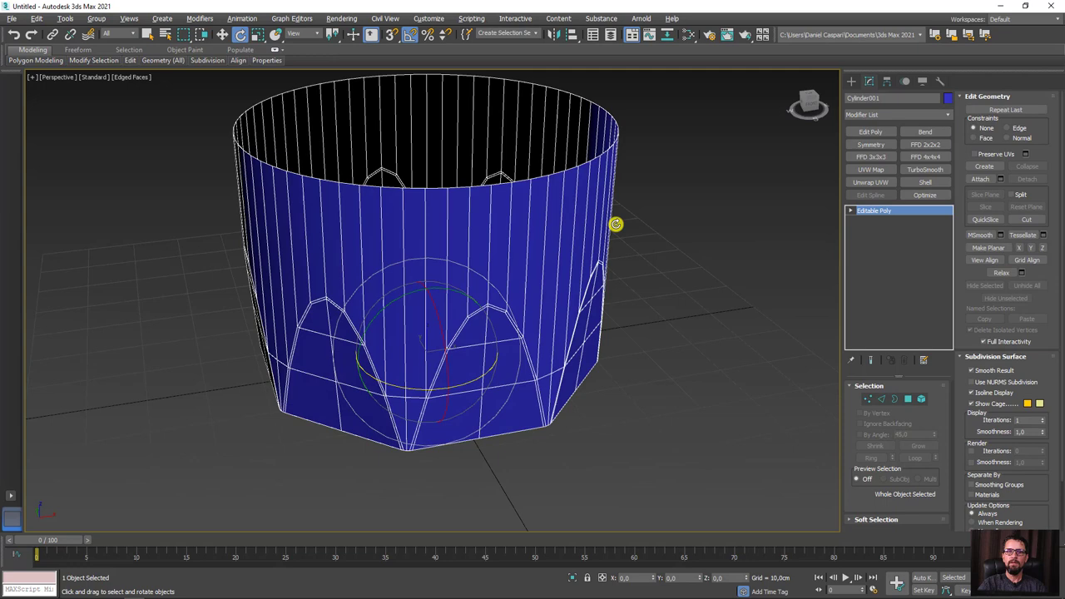
{"action": "left_click", "coordinate": [925, 169]}
{"action": "key", "text": "F4"}
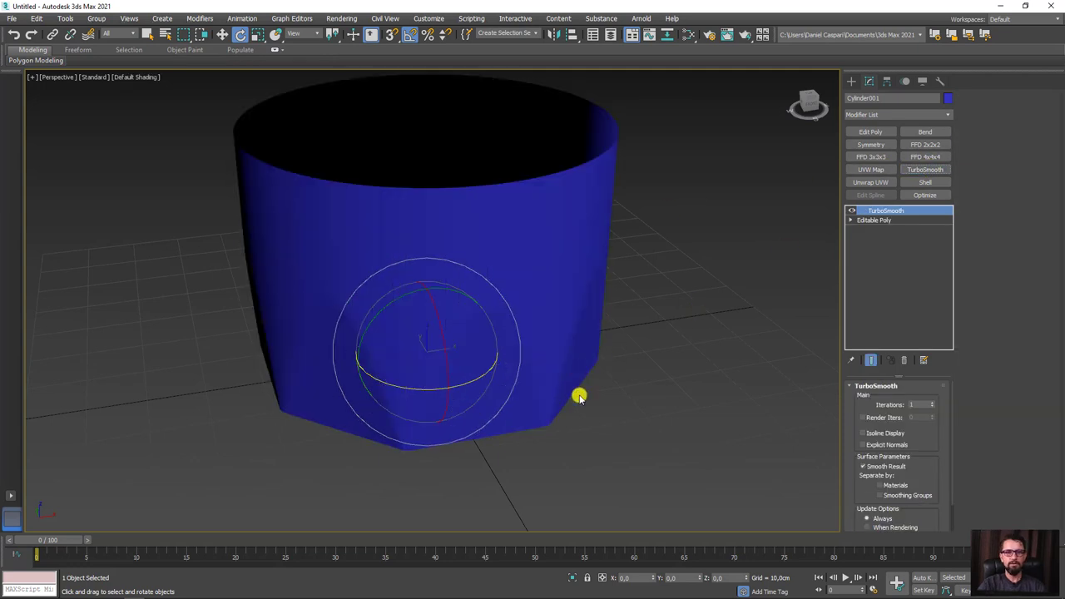
{"action": "mouse_move", "coordinate": [577, 394]}
{"action": "middle_mouse_down", "text": "alt"}
{"action": "mouse_move", "coordinate": [664, 373]}
{"action": "mouse_move", "coordinate": [699, 349]}
{"action": "mouse_move", "coordinate": [744, 356]}
{"action": "mouse_move", "coordinate": [701, 385]}
{"action": "mouse_move", "coordinate": [643, 376]}
{"action": "middle_mouse_up", "text": "alt"}
{"action": "key", "text": "F4"}
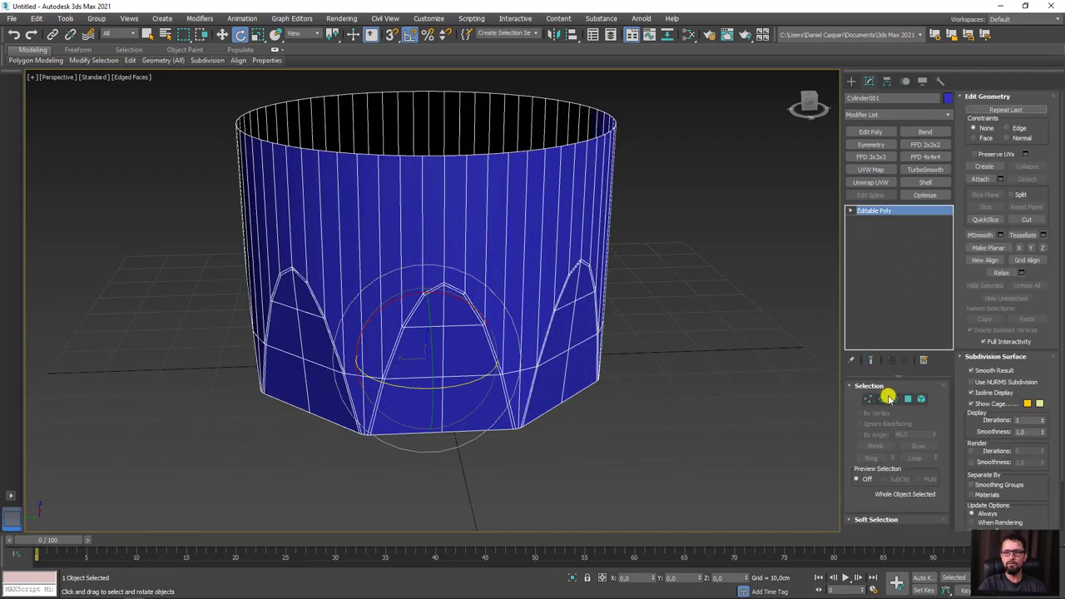
In Edge mode, start the SwiftLoop tool, then return to Move
{"action": "left_click", "coordinate": [882, 398]}
{"action": "mouse_move", "coordinate": [131, 61]}
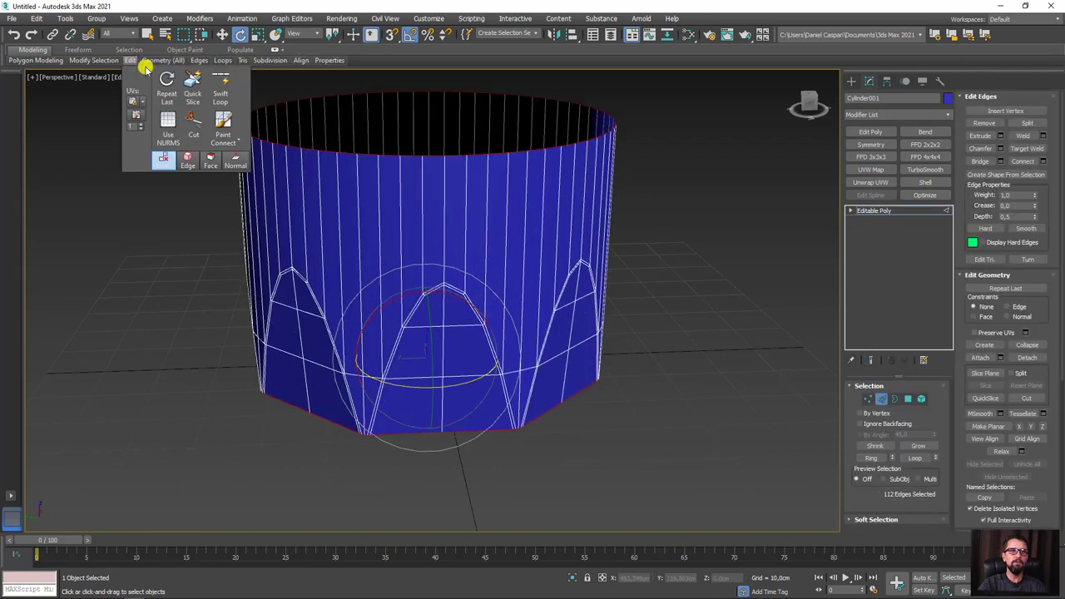
{"action": "left_click", "coordinate": [223, 84]}
{"action": "scroll", "coordinate": [368, 395], "scroll_direction": "up", "scroll_amount": 4}
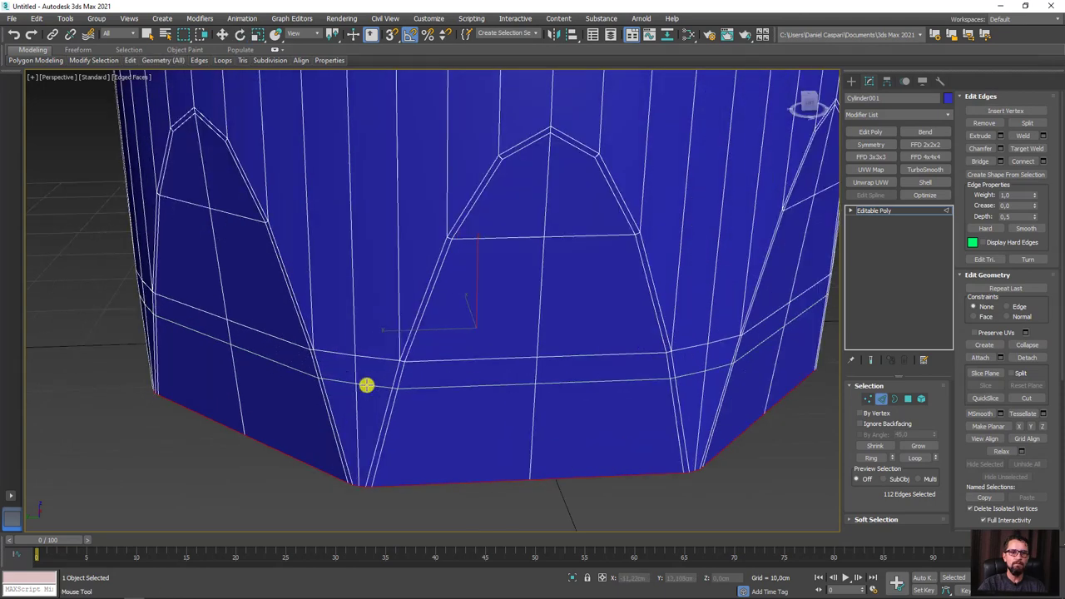
{"action": "key", "text": "w"}
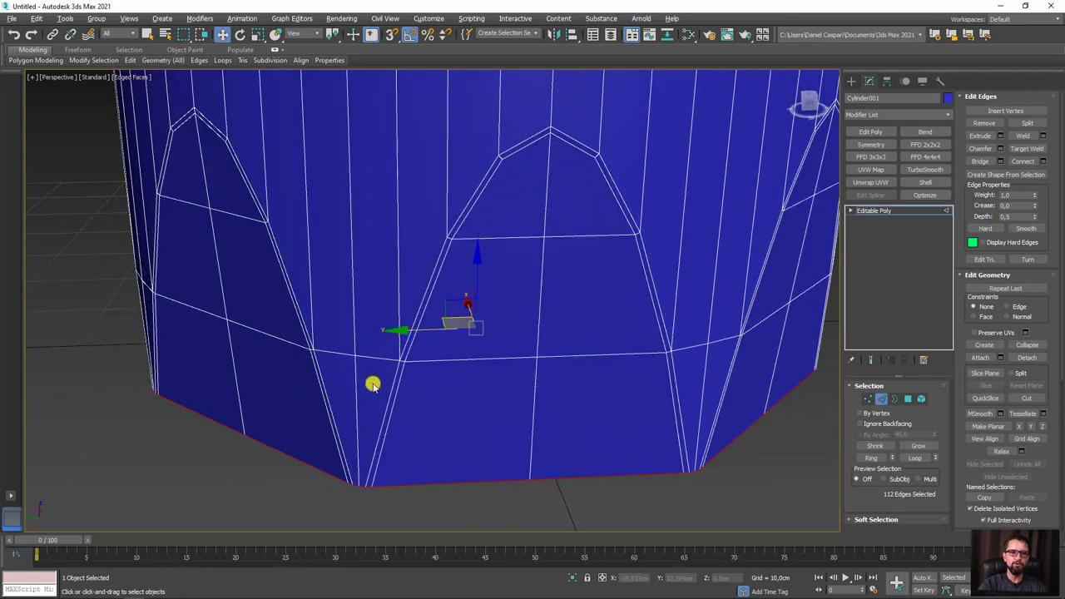
{"action": "scroll", "coordinate": [583, 309], "scroll_direction": "up", "scroll_amount": 2}
{"action": "scroll", "coordinate": [582, 309], "scroll_direction": "down", "scroll_amount": 5}
Select the eight valley vertices between the arches with Similar and move them down
{"action": "left_click", "coordinate": [867, 399]}
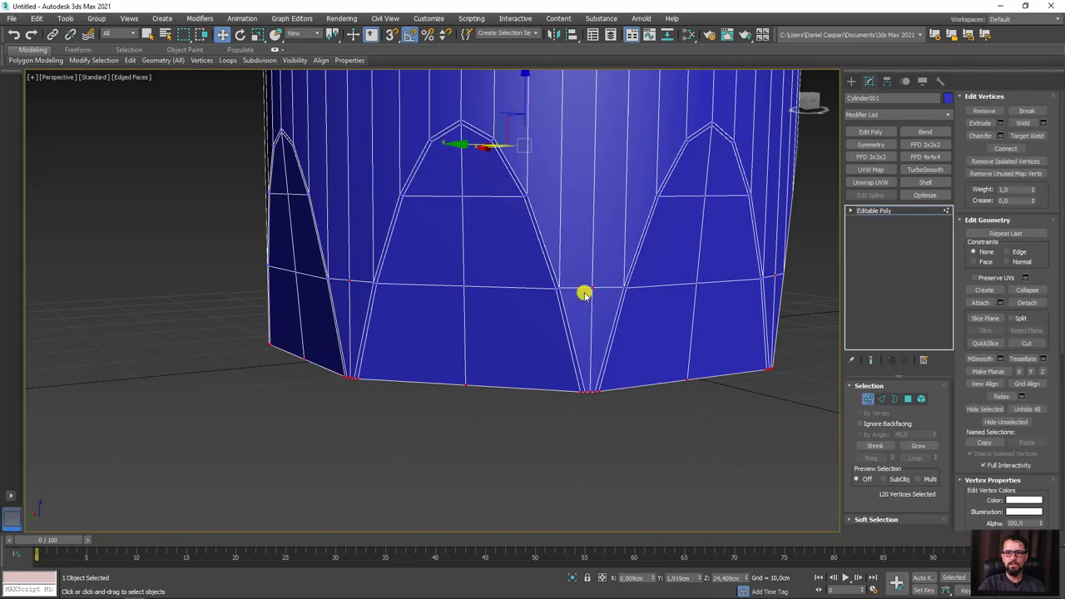
{"action": "left_click", "coordinate": [590, 291]}
{"action": "mouse_move", "coordinate": [619, 321]}
{"action": "middle_mouse_down", "text": "alt"}
{"action": "mouse_move", "coordinate": [609, 345]}
{"action": "mouse_move", "coordinate": [430, 418]}
{"action": "mouse_move", "coordinate": [396, 312]}
{"action": "middle_mouse_up", "text": "alt"}
{"action": "mouse_move", "coordinate": [94, 60]}
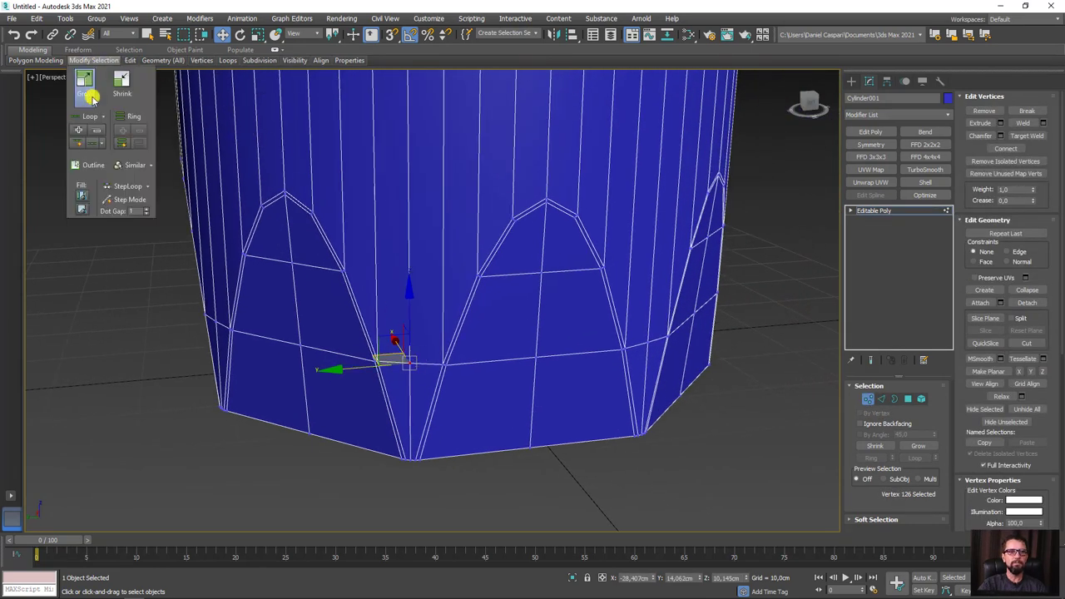
{"action": "left_click", "coordinate": [136, 166]}
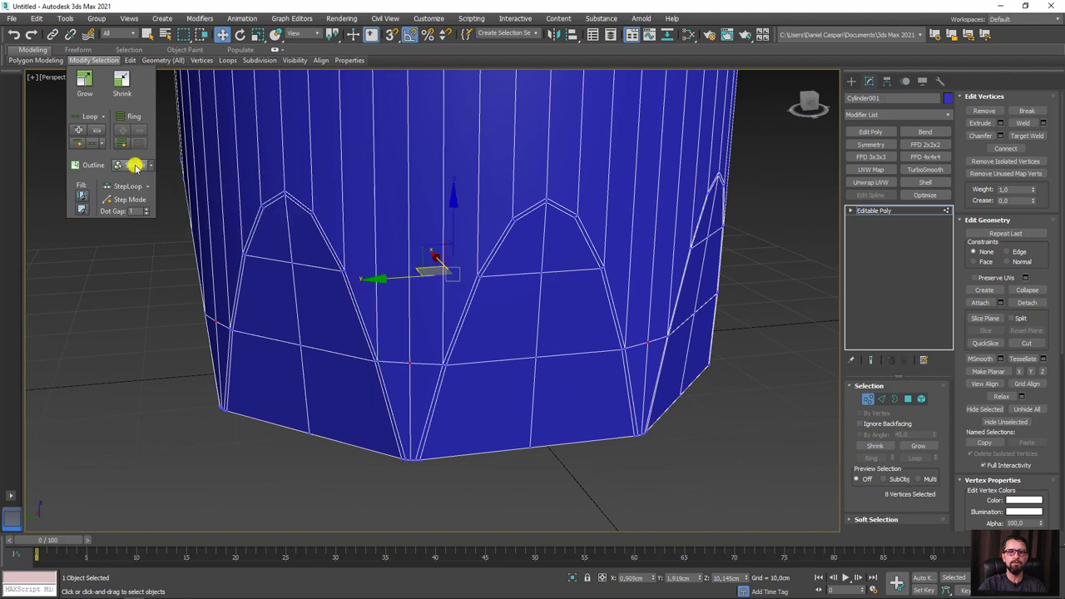
{"action": "mouse_move", "coordinate": [730, 372]}
{"action": "middle_mouse_down", "text": "alt"}
{"action": "mouse_move", "coordinate": [675, 368]}
{"action": "mouse_move", "coordinate": [558, 307]}
{"action": "mouse_move", "coordinate": [552, 313]}
{"action": "mouse_move", "coordinate": [533, 273]}
{"action": "middle_mouse_up", "text": "alt"}
{"action": "mouse_move", "coordinate": [456, 223]}
{"action": "left_mouse_down"}
{"action": "mouse_move", "coordinate": [450, 281]}
{"action": "mouse_move", "coordinate": [459, 281]}
{"action": "mouse_move", "coordinate": [447, 289]}
{"action": "left_mouse_up"}
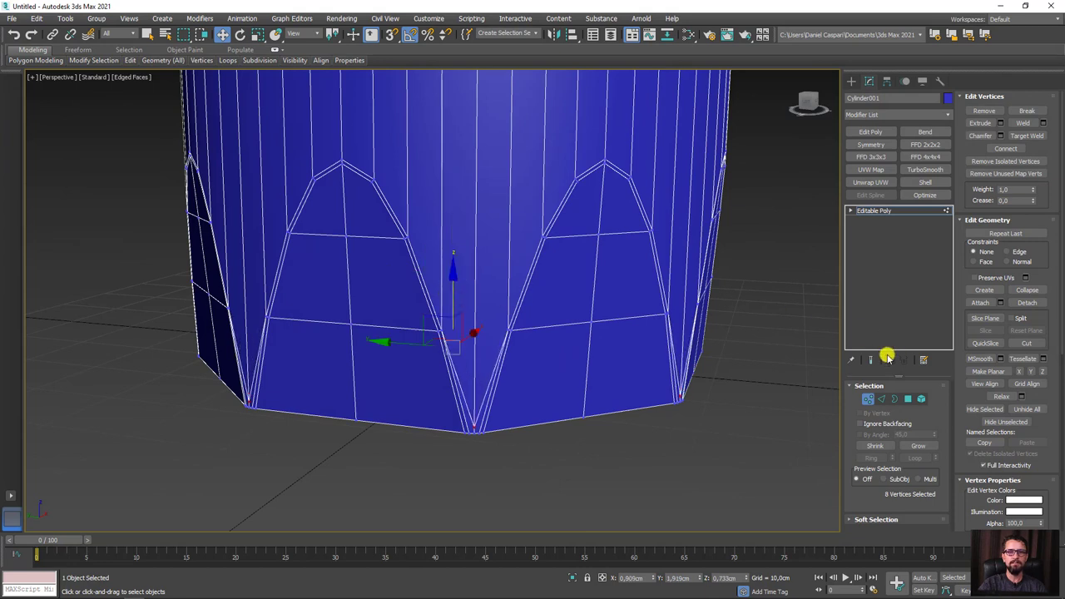
Insert a support edge loop running along the arches
{"action": "left_click", "coordinate": [878, 400]}
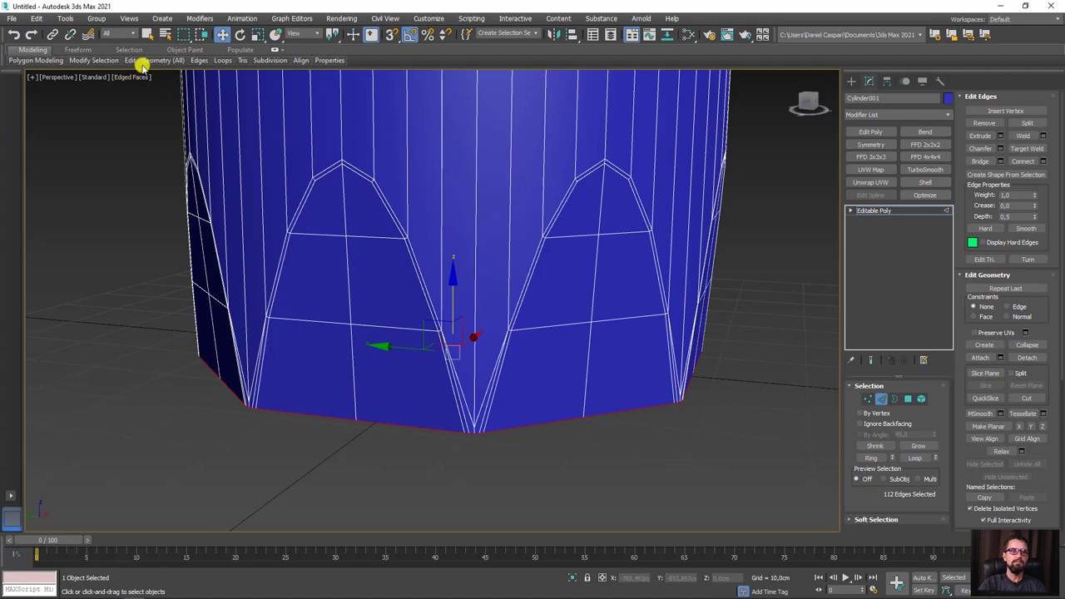
{"action": "mouse_move", "coordinate": [129, 60]}
{"action": "left_click", "coordinate": [219, 76]}
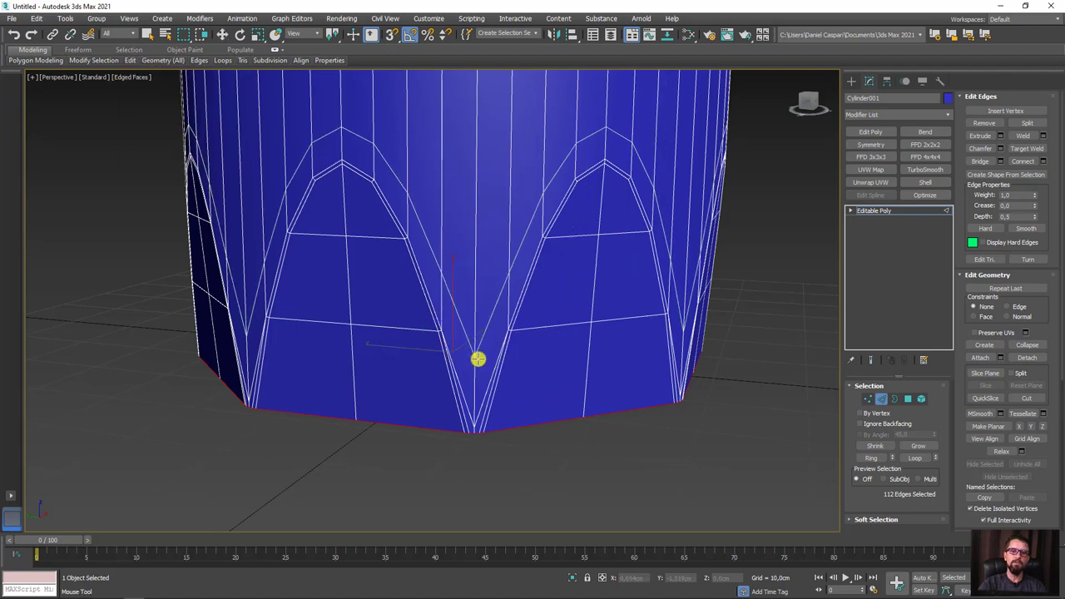
{"action": "left_click", "coordinate": [474, 405]}
{"action": "scroll", "coordinate": [474, 408], "scroll_direction": "down", "scroll_amount": 3}
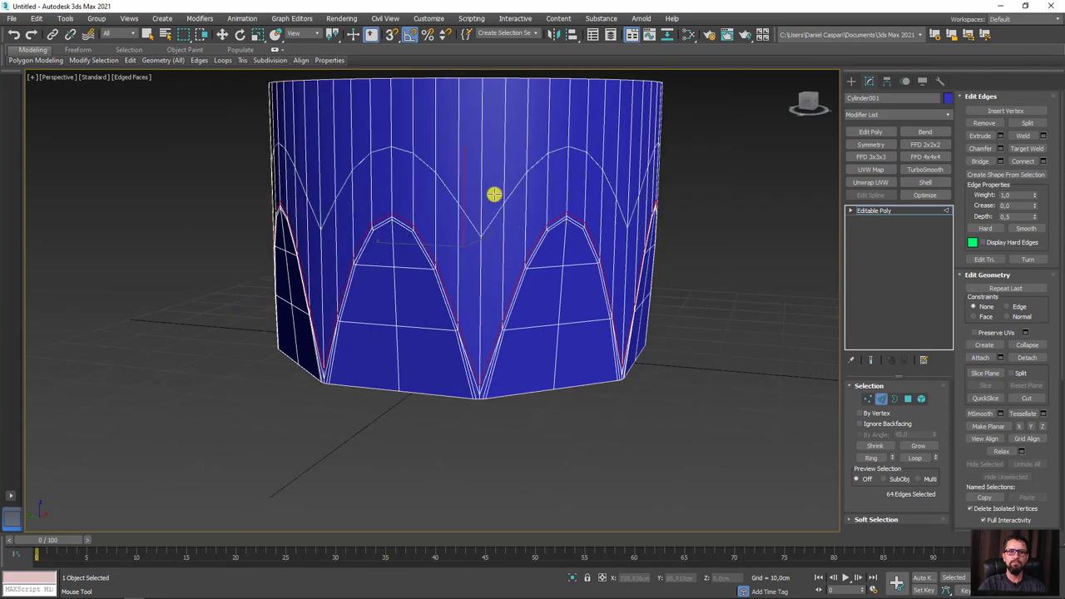
{"action": "middle_click_drag", "start_coordinate": [494, 194], "coordinate": [488, 328]}
{"action": "right_click", "coordinate": [478, 219]}
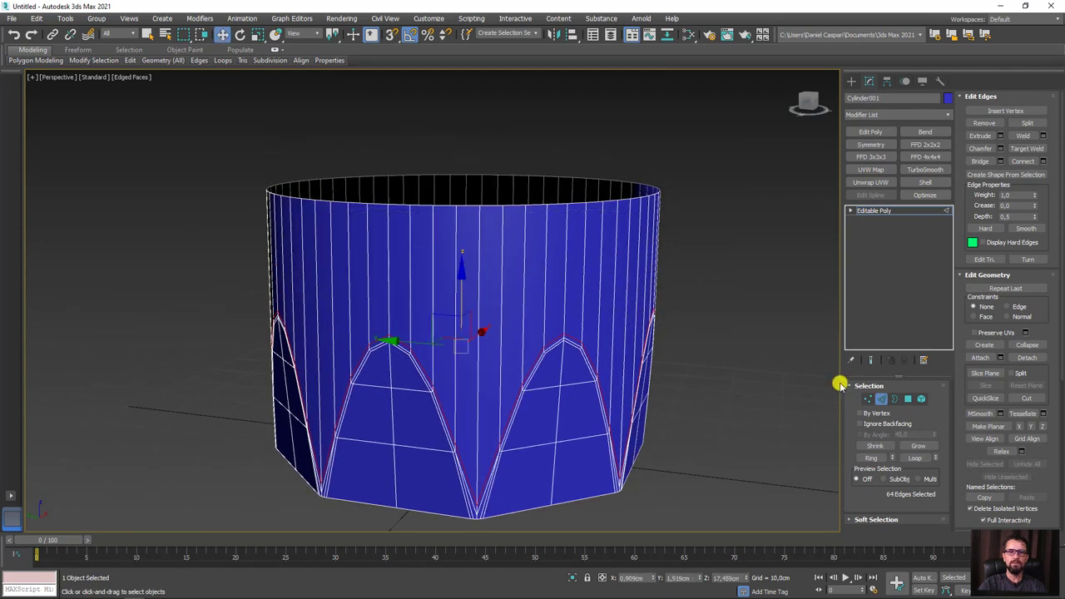
Lower the cylinder's top rim border
{"action": "left_click", "coordinate": [895, 399]}
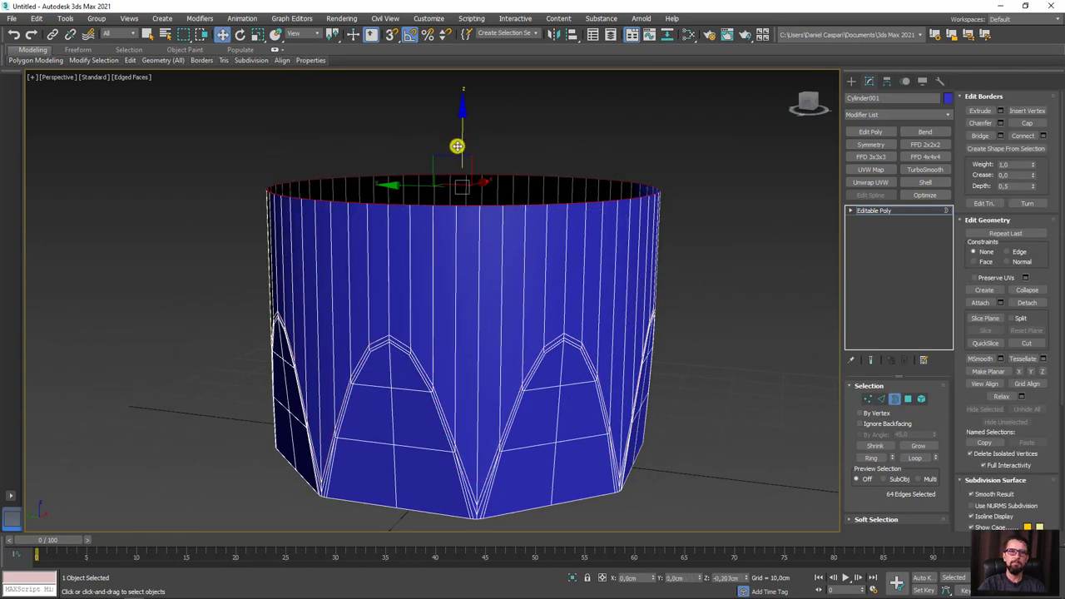
{"action": "left_click_drag", "start_coordinate": [457, 146], "coordinate": [469, 152]}
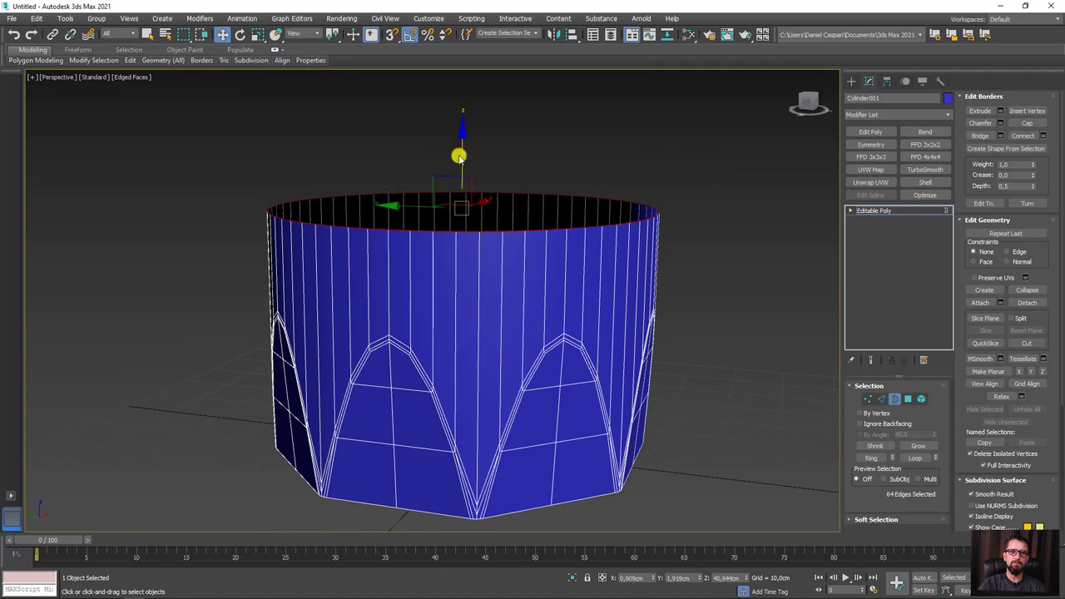
{"action": "left_click", "coordinate": [881, 212]}
{"action": "middle_click_drag", "start_coordinate": [754, 244], "coordinate": [758, 207], "text": "alt"}
{"action": "left_click", "coordinate": [926, 170]}
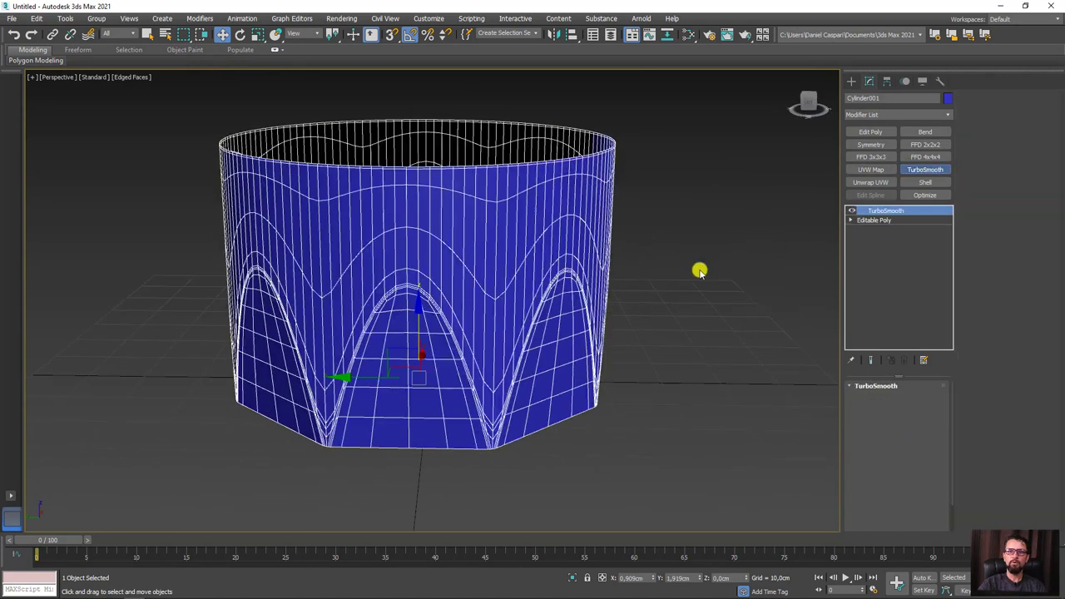
{"action": "key", "text": "F4"}
{"action": "middle_click_drag", "start_coordinate": [499, 351], "coordinate": [620, 348], "text": "alt"}
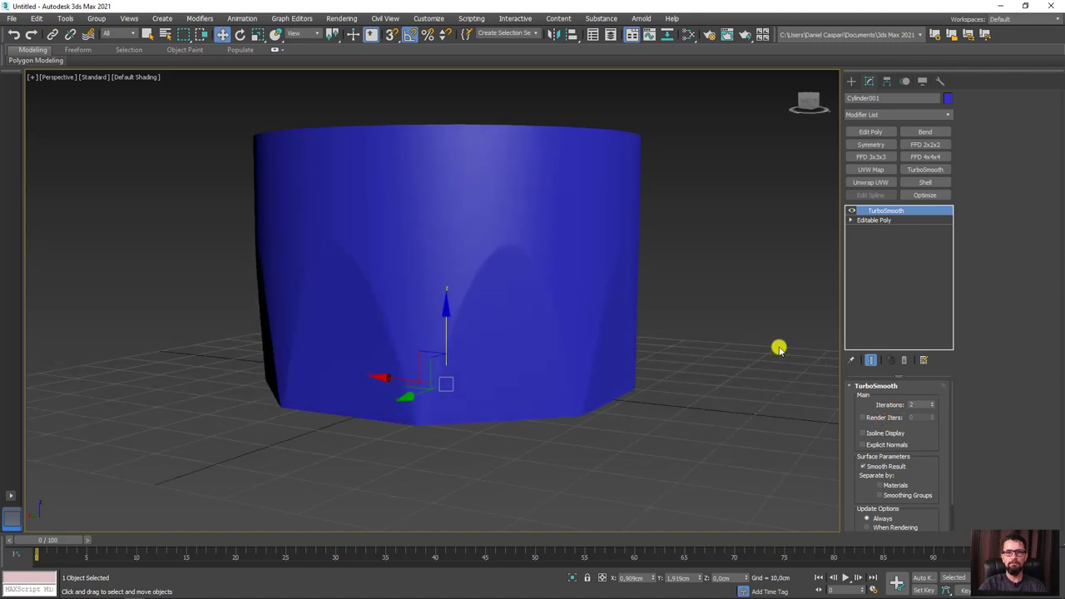
{"action": "mouse_move", "coordinate": [778, 348]}
{"action": "middle_mouse_down", "text": "alt"}
{"action": "mouse_move", "coordinate": [718, 317]}
{"action": "mouse_move", "coordinate": [742, 344]}
{"action": "middle_mouse_up", "text": "alt"}
{"action": "key", "text": "F4"}
{"action": "scroll", "coordinate": [429, 242], "scroll_direction": "up", "scroll_amount": 3}
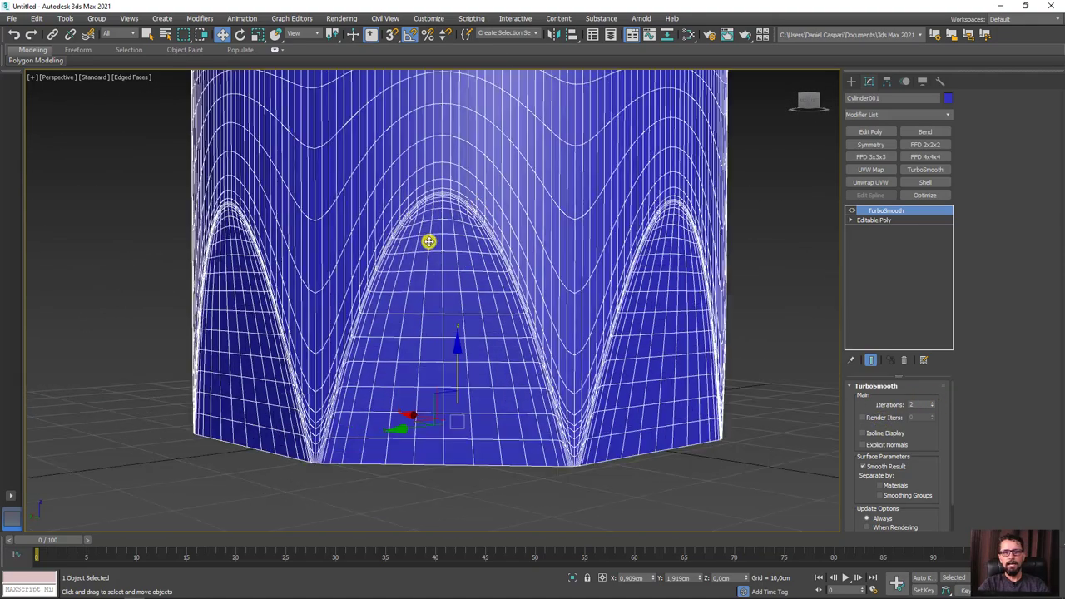
{"action": "scroll", "coordinate": [449, 239], "scroll_direction": "down", "scroll_amount": 2}
{"action": "scroll", "coordinate": [485, 236], "scroll_direction": "down", "scroll_amount": 2}
{"action": "scroll", "coordinate": [496, 237], "scroll_direction": "down", "scroll_amount": 3}
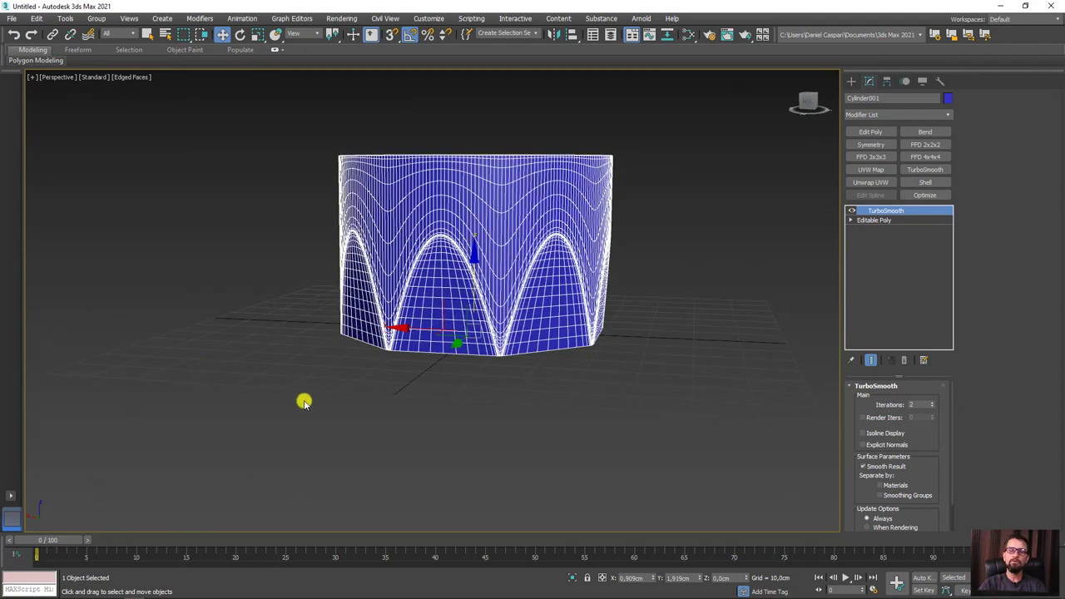
{"action": "left_click", "coordinate": [156, 591]}
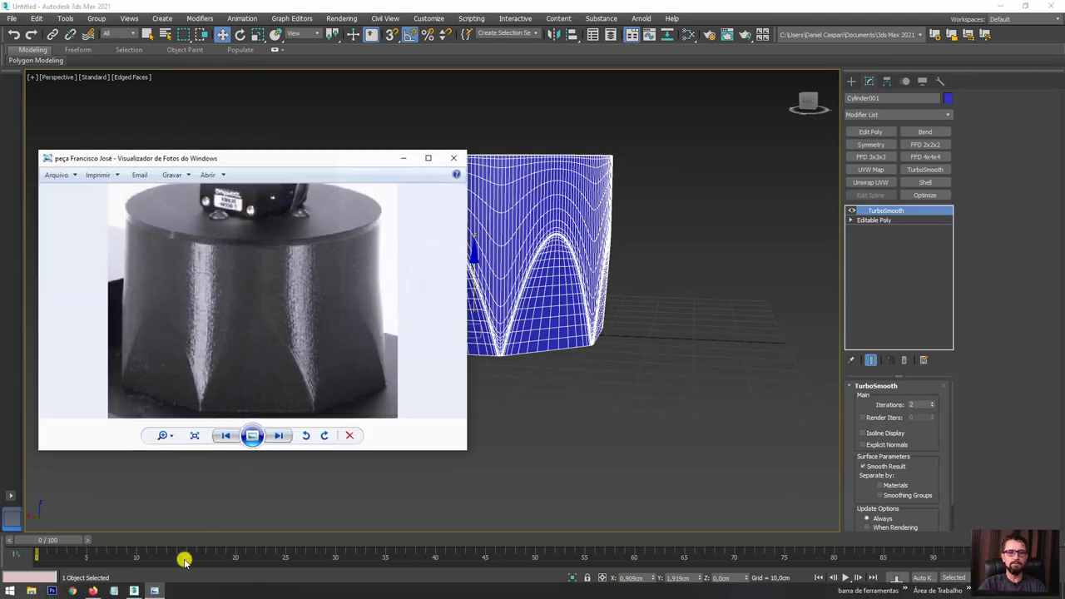
{"action": "scroll", "coordinate": [285, 339], "scroll_direction": "down", "scroll_amount": 1}
{"action": "scroll", "coordinate": [379, 255], "scroll_direction": "up", "scroll_amount": 3}
{"action": "scroll", "coordinate": [380, 255], "scroll_direction": "down", "scroll_amount": 3}
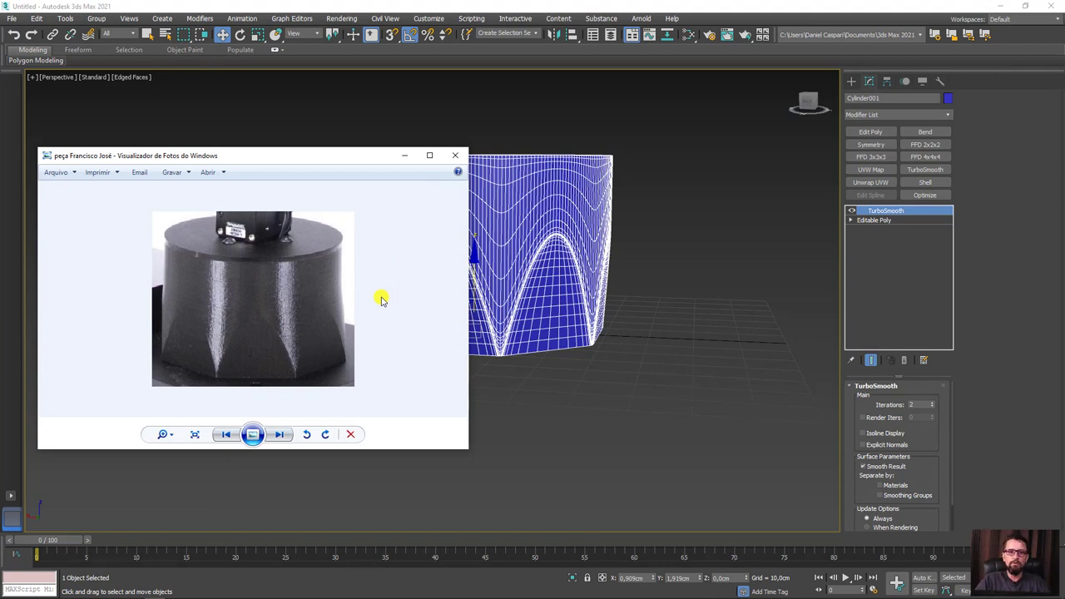
{"action": "left_click", "coordinate": [405, 156]}
{"action": "middle_click_drag", "start_coordinate": [536, 242], "coordinate": [574, 274], "text": "alt"}
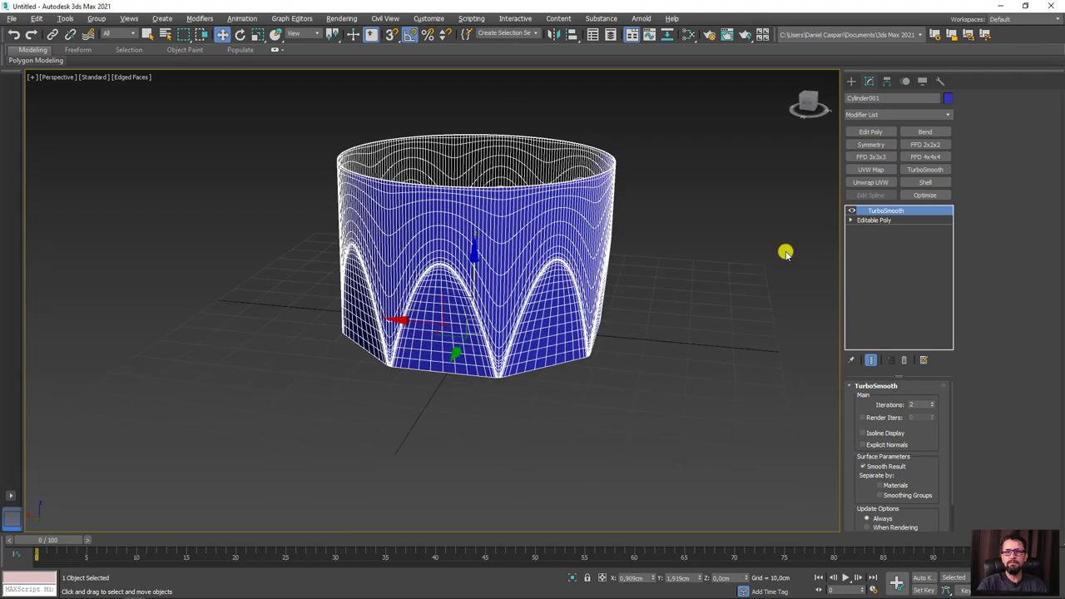
Add an FFD 3x3x3 and scale up its bottom row of control points
{"action": "left_click", "coordinate": [871, 157]}
{"action": "left_click", "coordinate": [862, 211]}
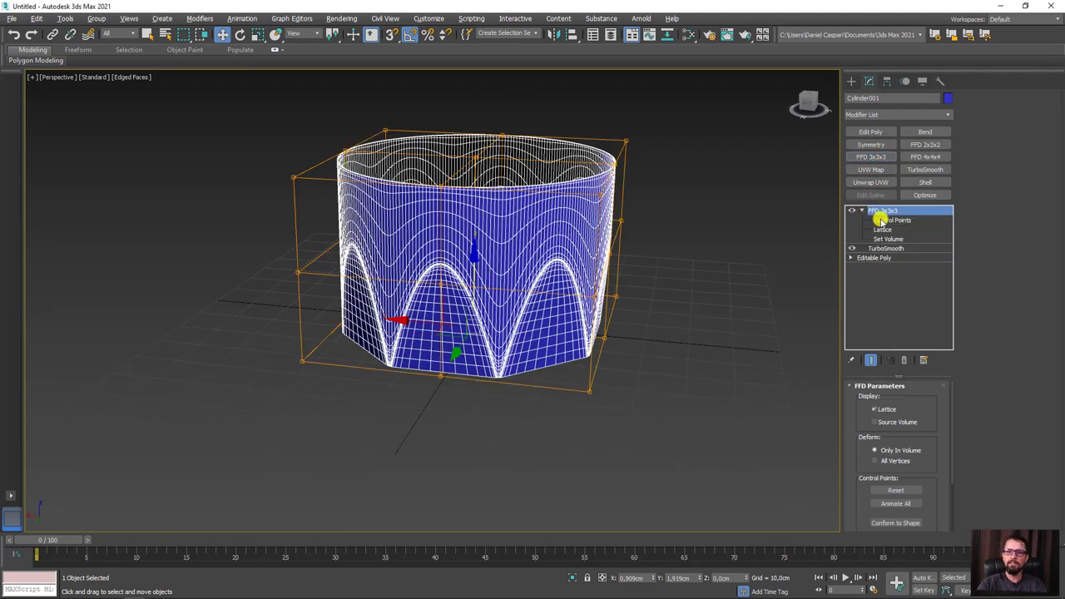
{"action": "left_click", "coordinate": [889, 220]}
{"action": "mouse_move", "coordinate": [770, 254]}
{"action": "middle_mouse_down", "text": "alt"}
{"action": "mouse_move", "coordinate": [761, 248]}
{"action": "mouse_move", "coordinate": [728, 300]}
{"action": "mouse_move", "coordinate": [720, 294]}
{"action": "mouse_move", "coordinate": [731, 300]}
{"action": "middle_mouse_up", "text": "alt"}
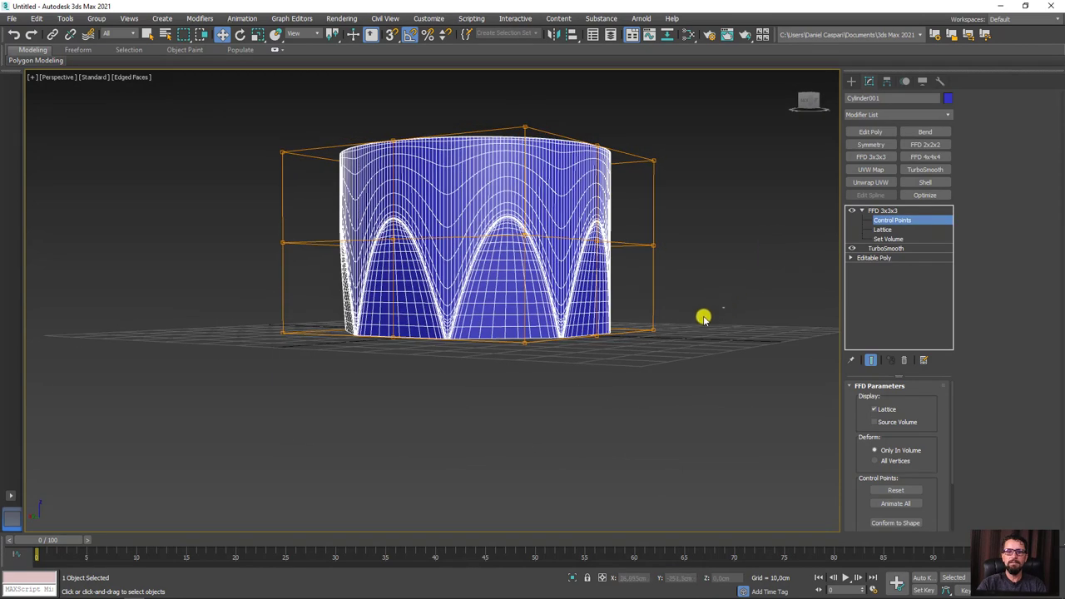
{"action": "left_click_drag", "start_coordinate": [703, 317], "coordinate": [109, 408]}
{"action": "key", "text": "r"}
{"action": "middle_click_drag", "start_coordinate": [490, 355], "coordinate": [473, 353], "text": "alt"}
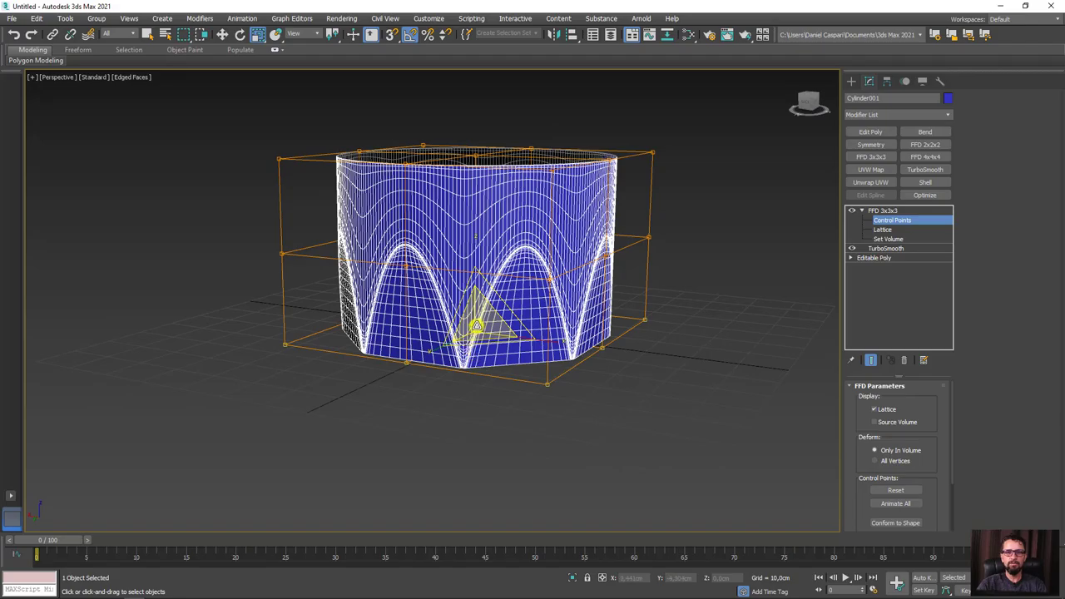
{"action": "mouse_move", "coordinate": [477, 324]}
{"action": "left_mouse_down"}
{"action": "mouse_move", "coordinate": [487, 321]}
{"action": "mouse_move", "coordinate": [468, 261]}
{"action": "mouse_move", "coordinate": [487, 352]}
{"action": "mouse_move", "coordinate": [469, 191]}
{"action": "mouse_move", "coordinate": [506, 388]}
{"action": "mouse_move", "coordinate": [477, 236]}
{"action": "mouse_move", "coordinate": [488, 308]}
{"action": "mouse_move", "coordinate": [501, 320]}
{"action": "left_mouse_up"}
Exit control point editing, deselect the cylinder and hide the wireframe overlay
{"action": "left_click", "coordinate": [882, 210]}
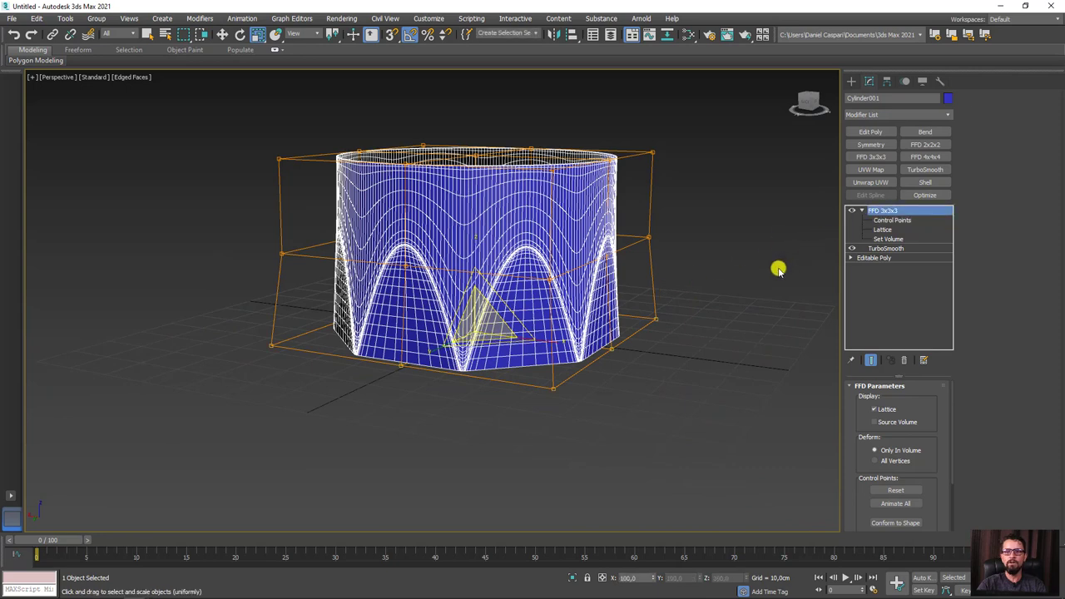
{"action": "left_click", "coordinate": [771, 279]}
{"action": "key", "text": "F4"}
{"action": "mouse_move", "coordinate": [771, 280]}
{"action": "middle_mouse_down", "text": "alt"}
{"action": "mouse_move", "coordinate": [666, 325]}
{"action": "mouse_move", "coordinate": [717, 296]}
{"action": "mouse_move", "coordinate": [661, 305]}
{"action": "mouse_move", "coordinate": [635, 340]}
{"action": "mouse_move", "coordinate": [658, 357]}
{"action": "mouse_move", "coordinate": [717, 363]}
{"action": "middle_mouse_up", "text": "alt"}
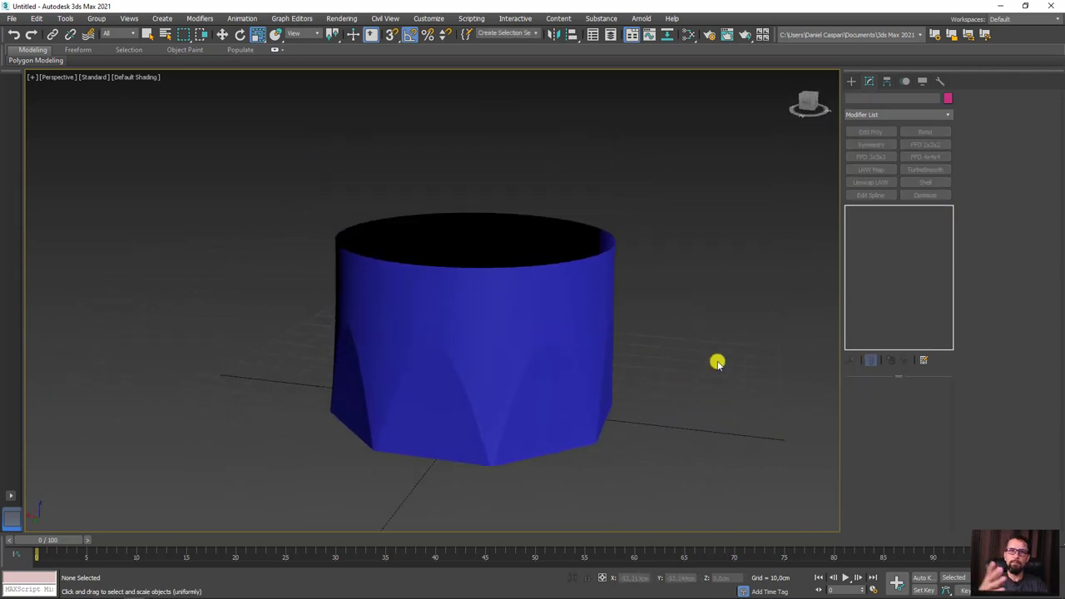